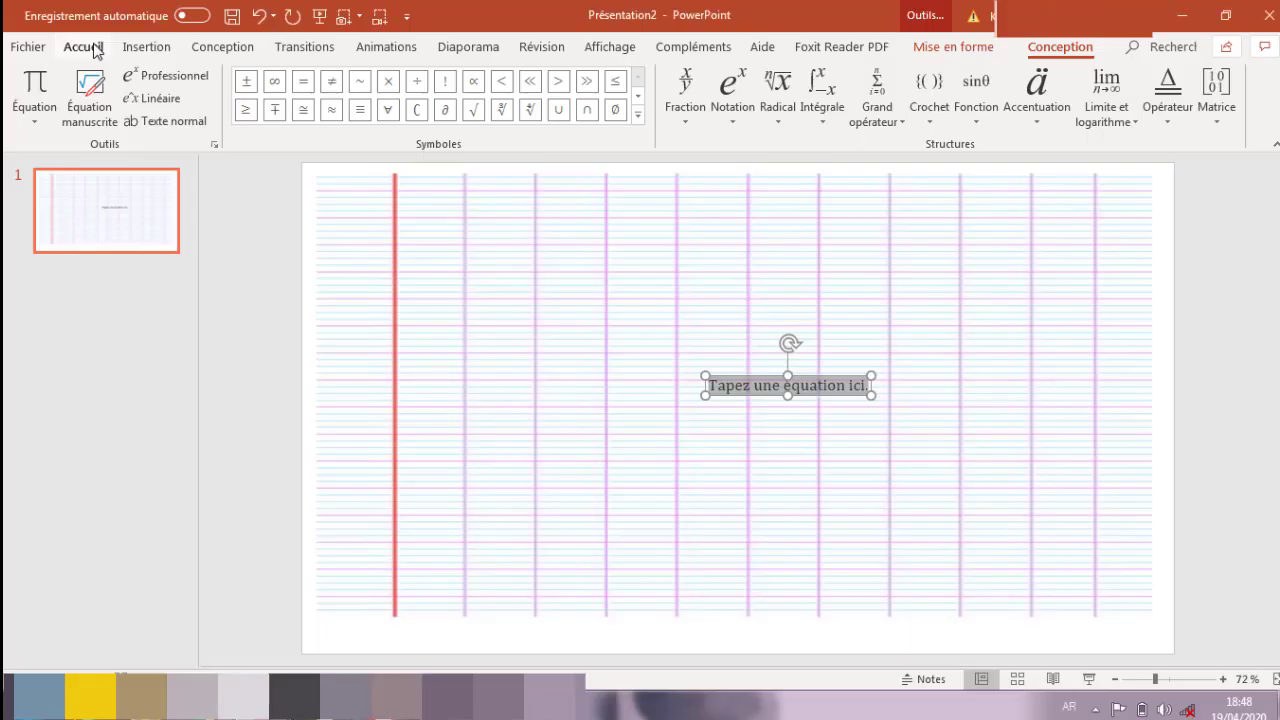
Step: Select the empty equation box on the Seyès slide and delete it
left_click(84, 47)
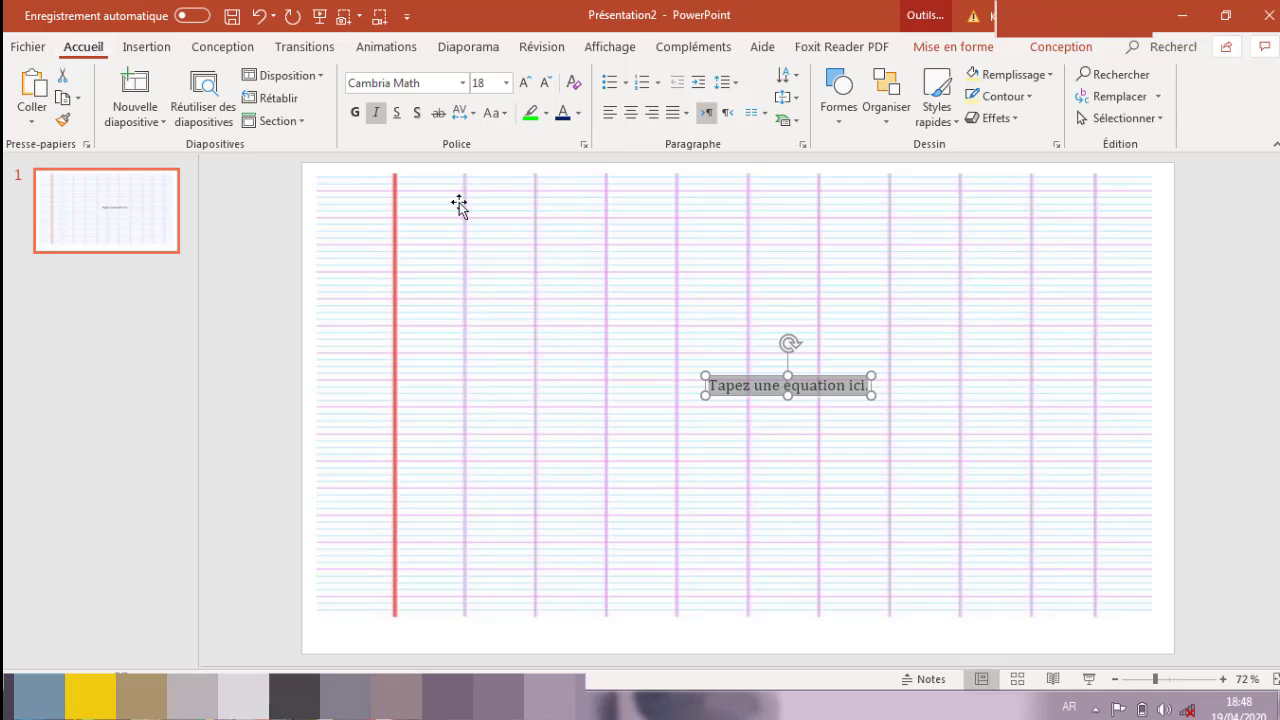
left_click(749, 377)
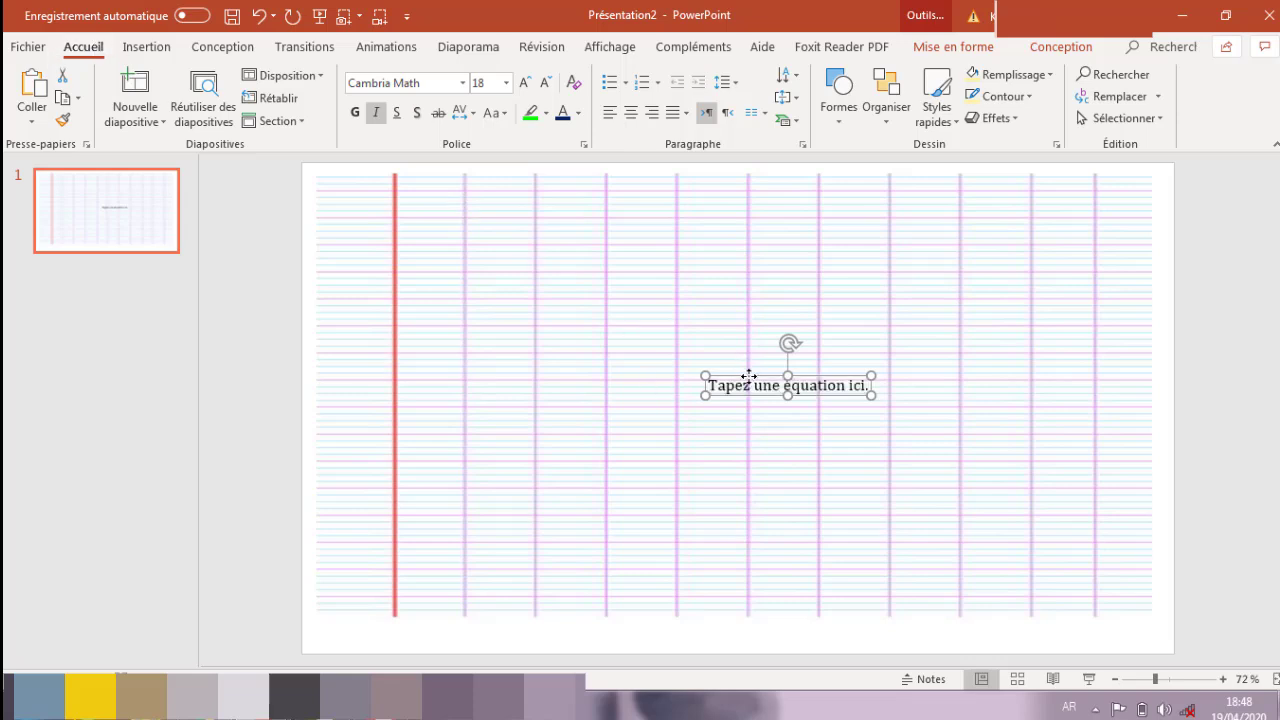
key("Delete")
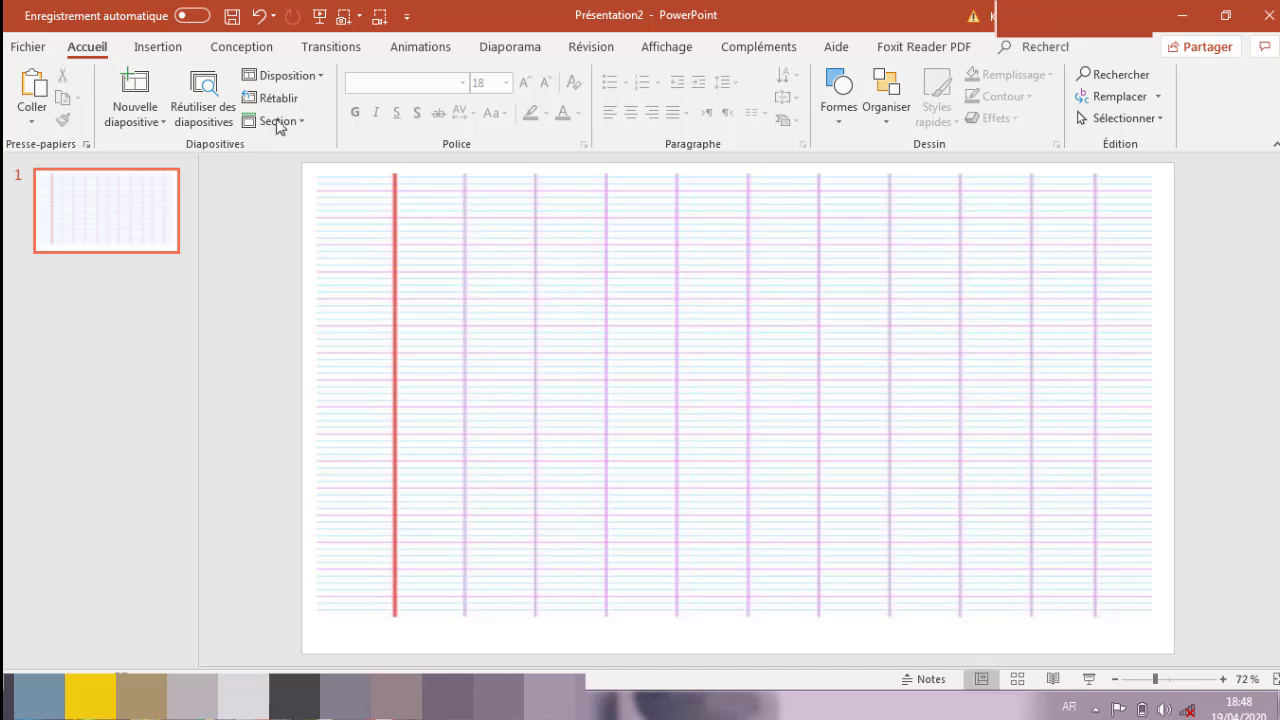
left_click(160, 47)
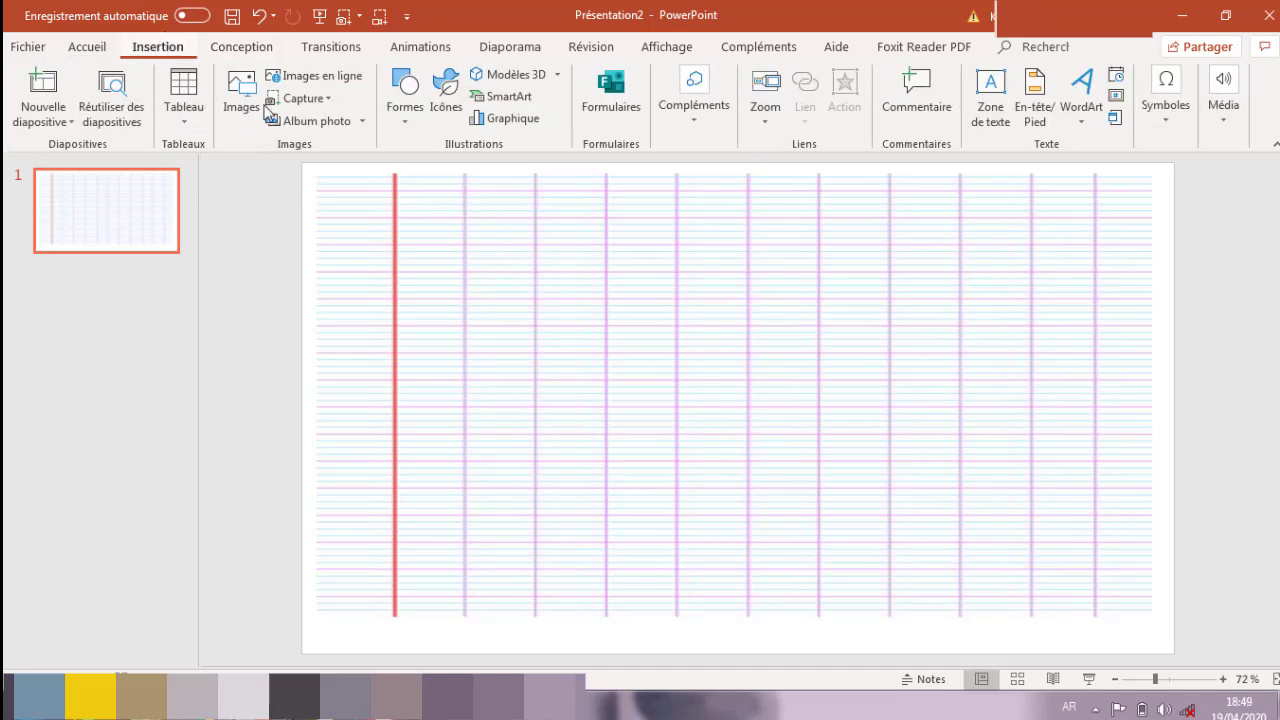
Step: Insert a stacked-fraction equation and place it top-left beside the red margin
left_click(1167, 88)
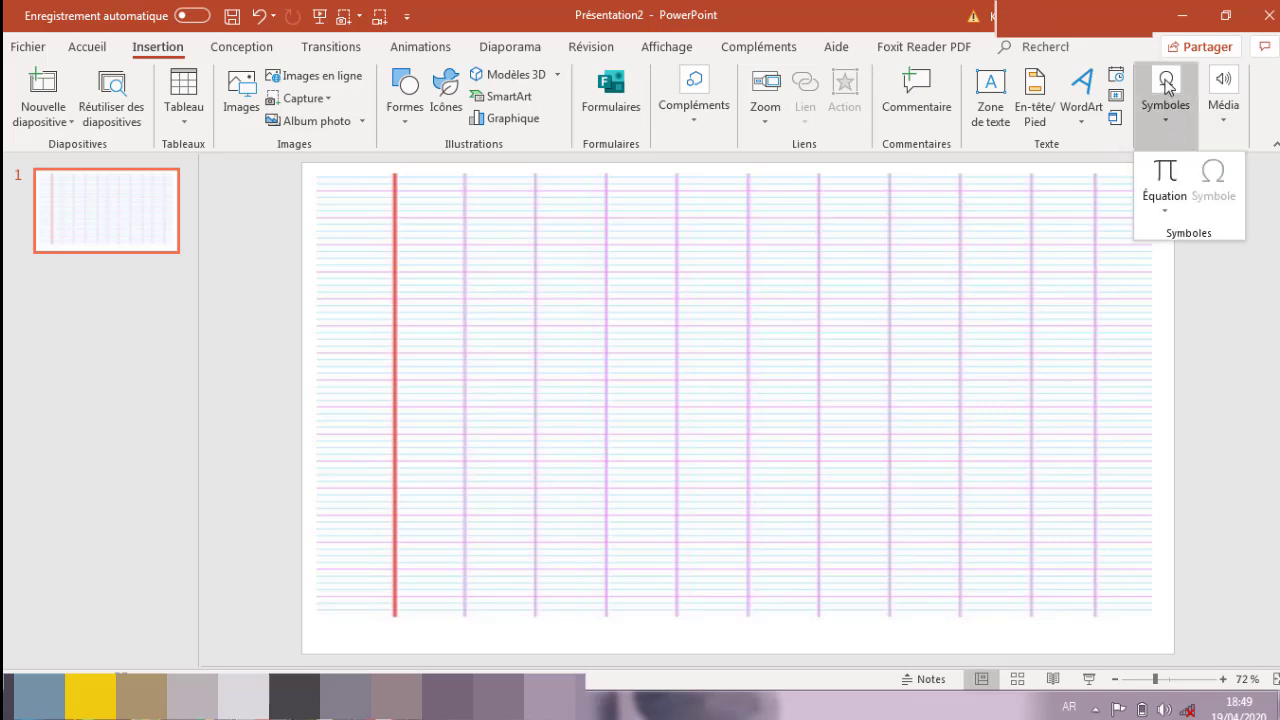
left_click(1166, 172)
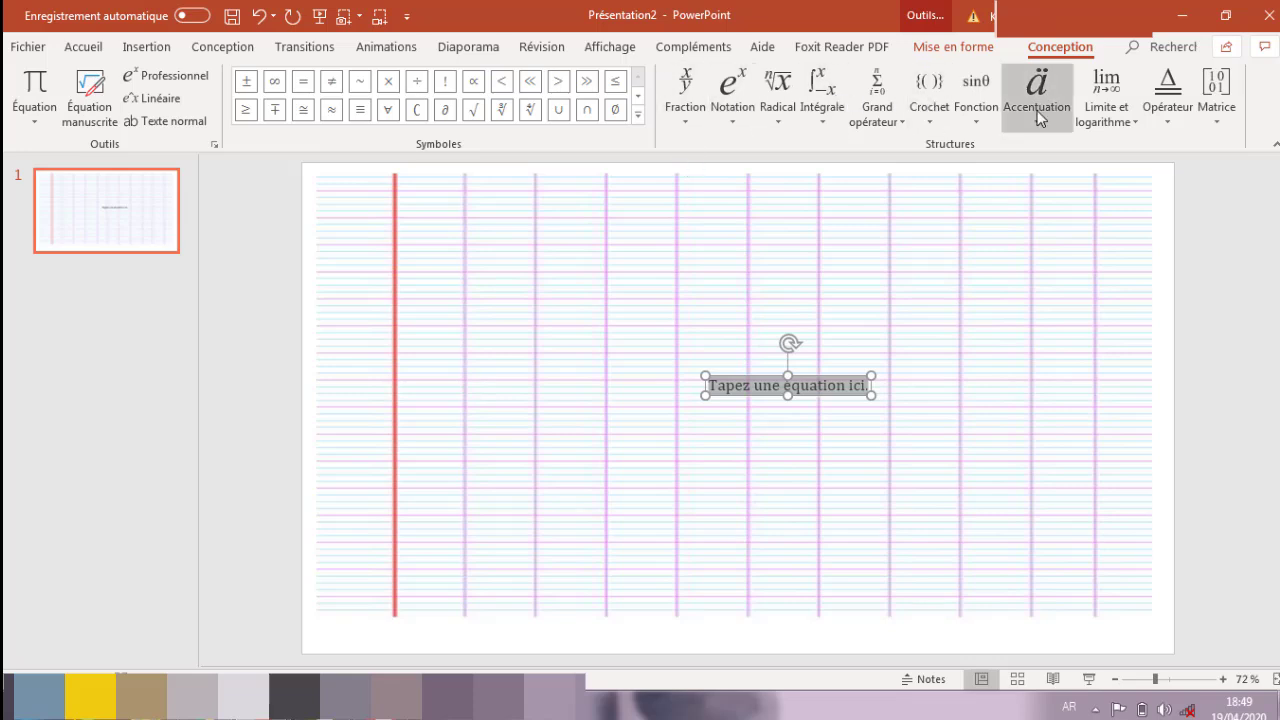
left_click(687, 120)
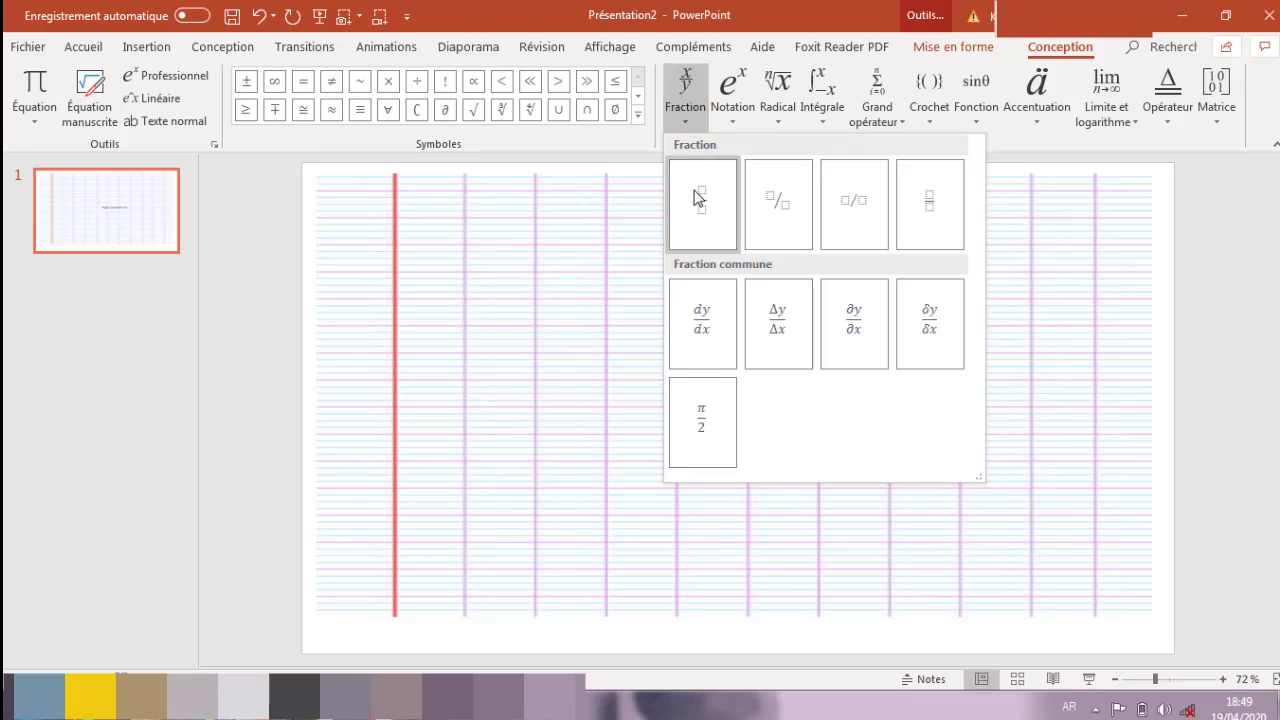
left_click(697, 197)
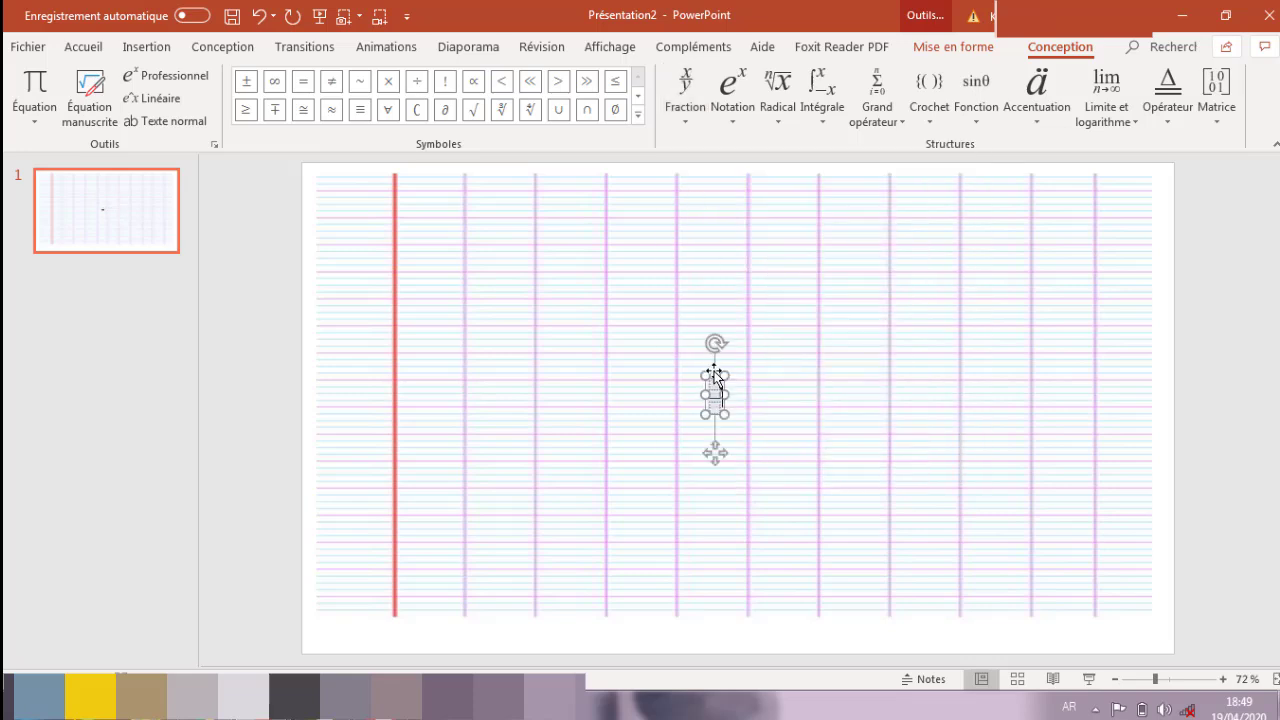
left_click_drag(715, 378, 585, 286)
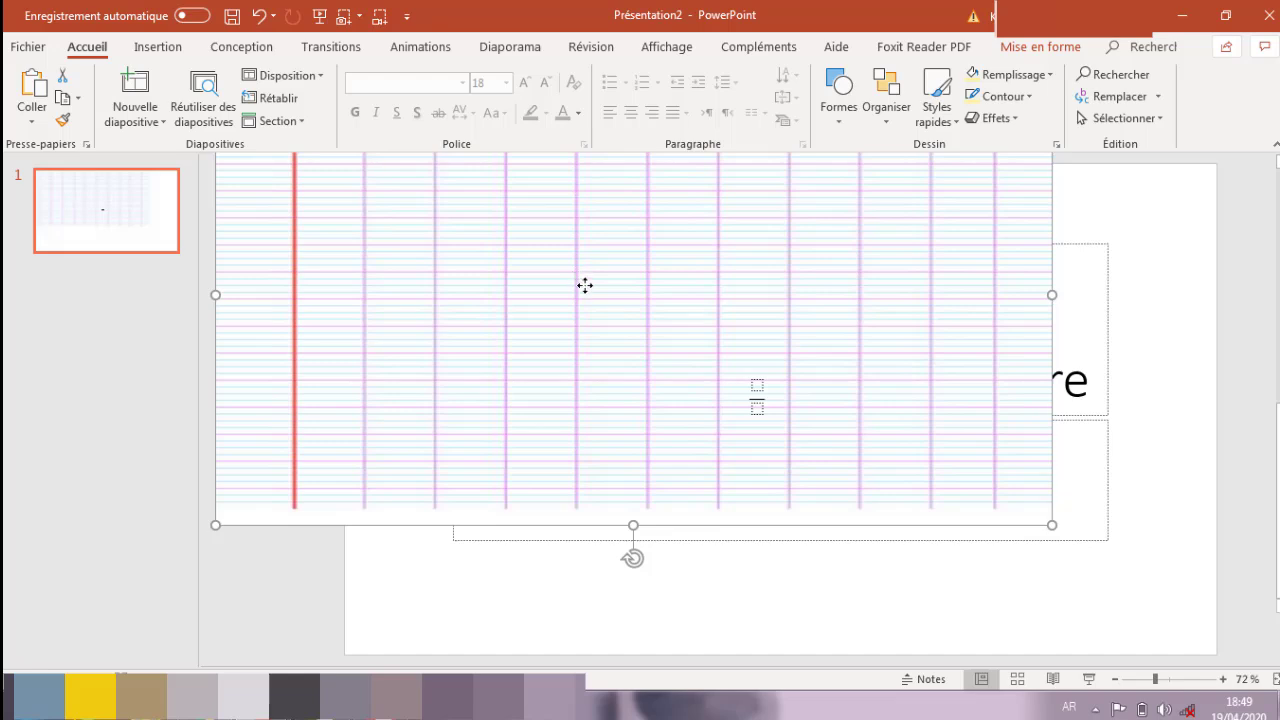
left_click(255, 15)
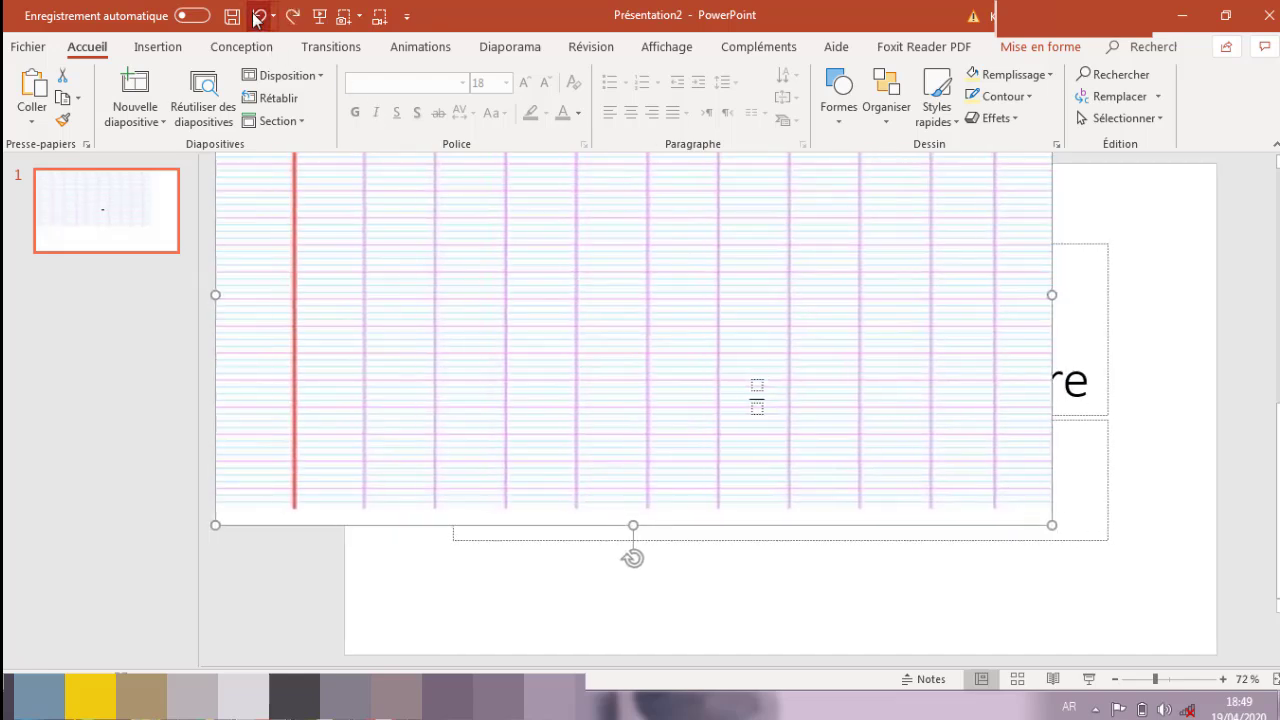
left_click(255, 15)
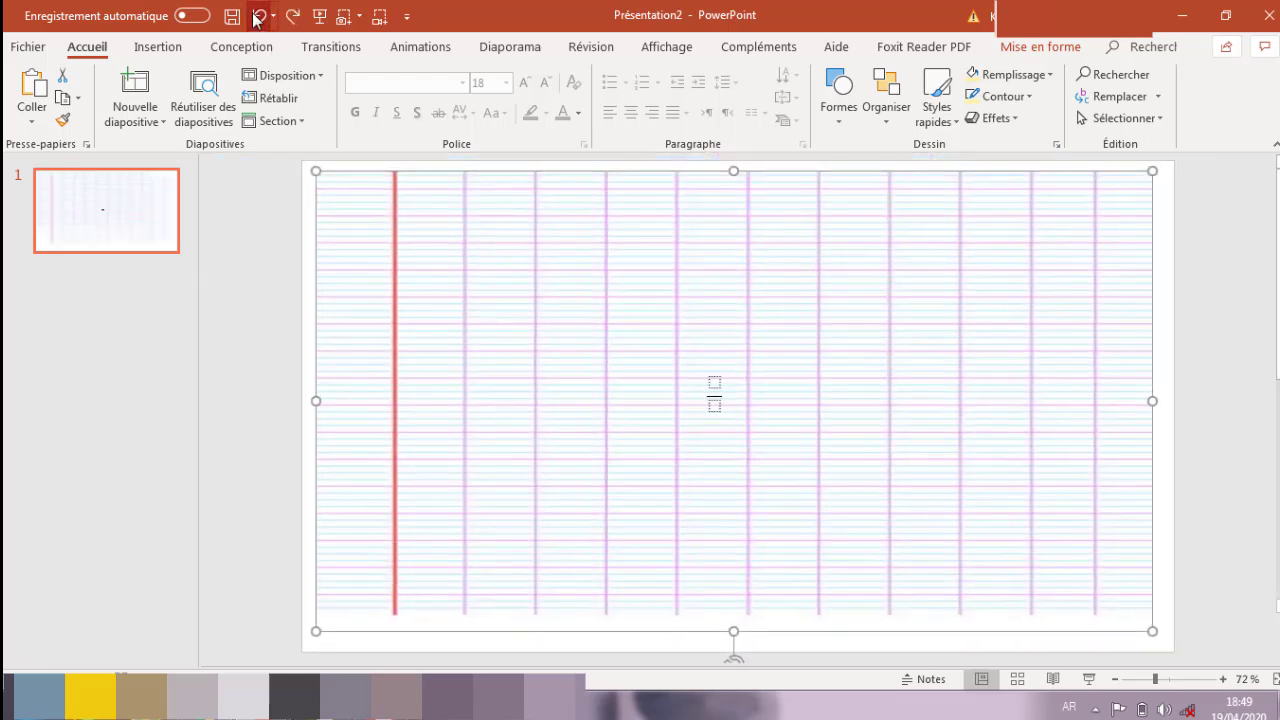
left_click(714, 390)
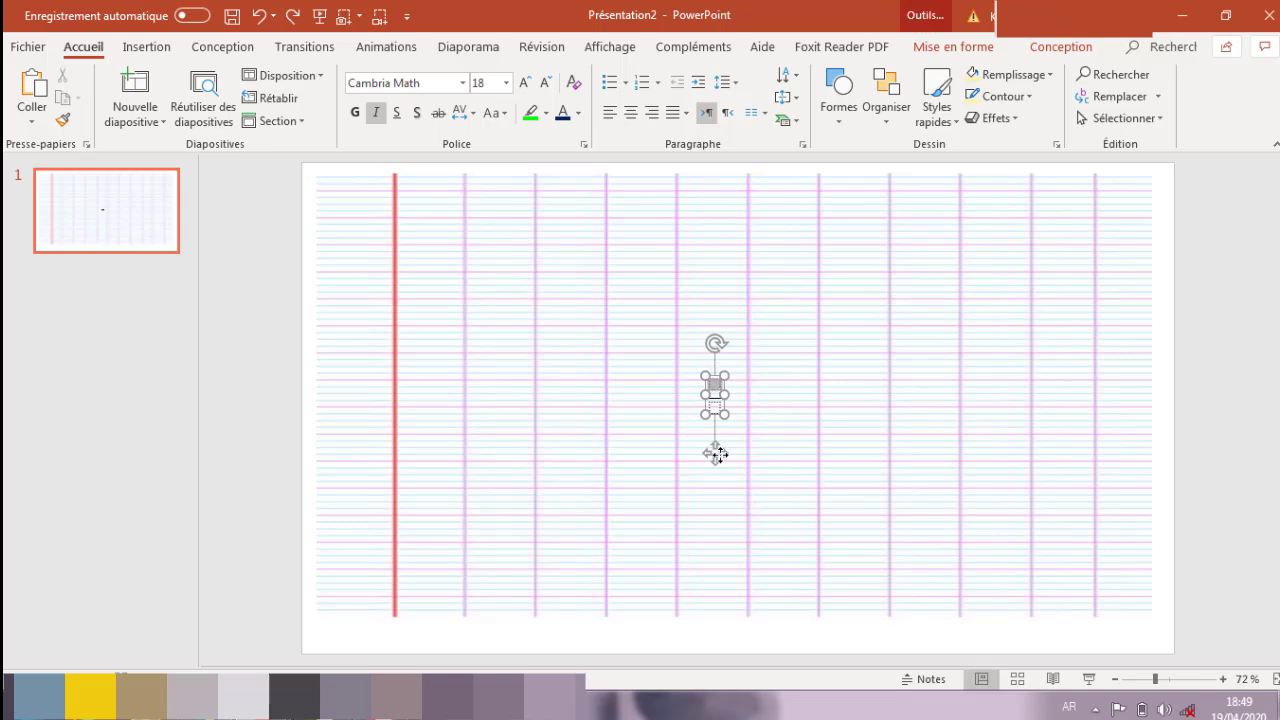
left_click_drag(715, 452, 464, 295)
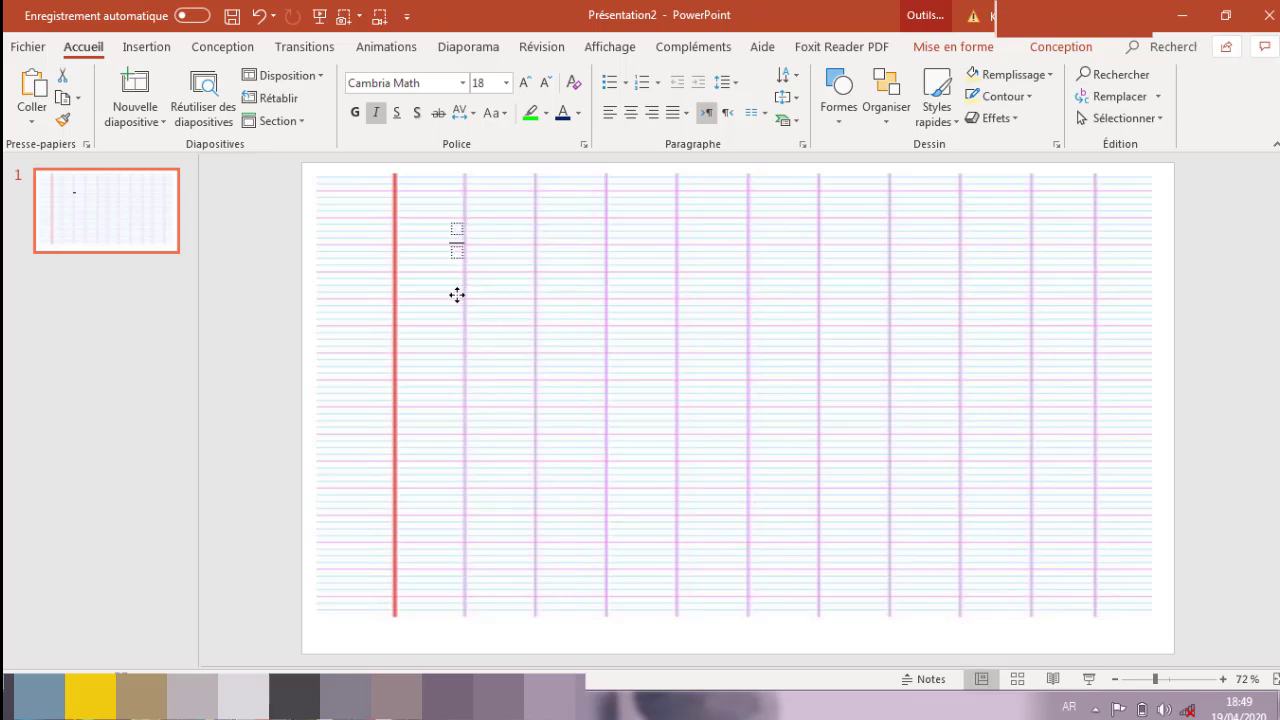
left_click_drag(464, 295, 434, 297)
Step: Fill the fraction with numerator 5 and denominator 6
left_click(433, 228)
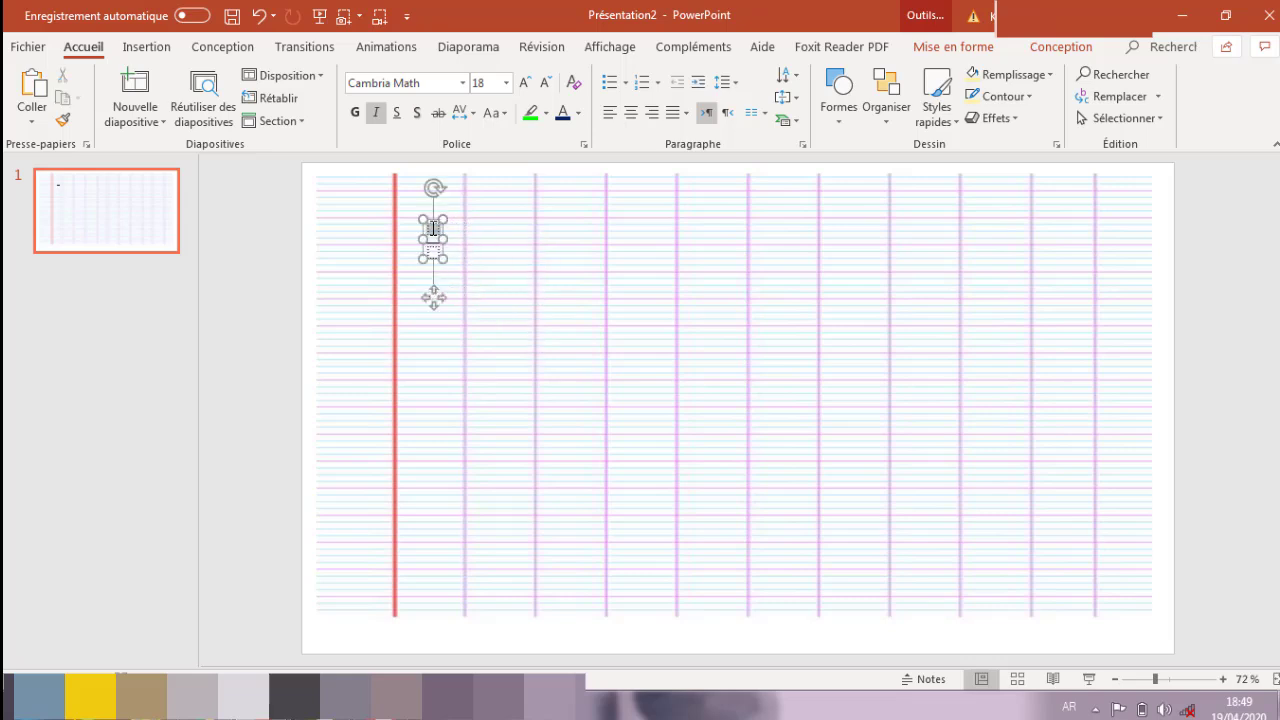
key("ctrl+z")
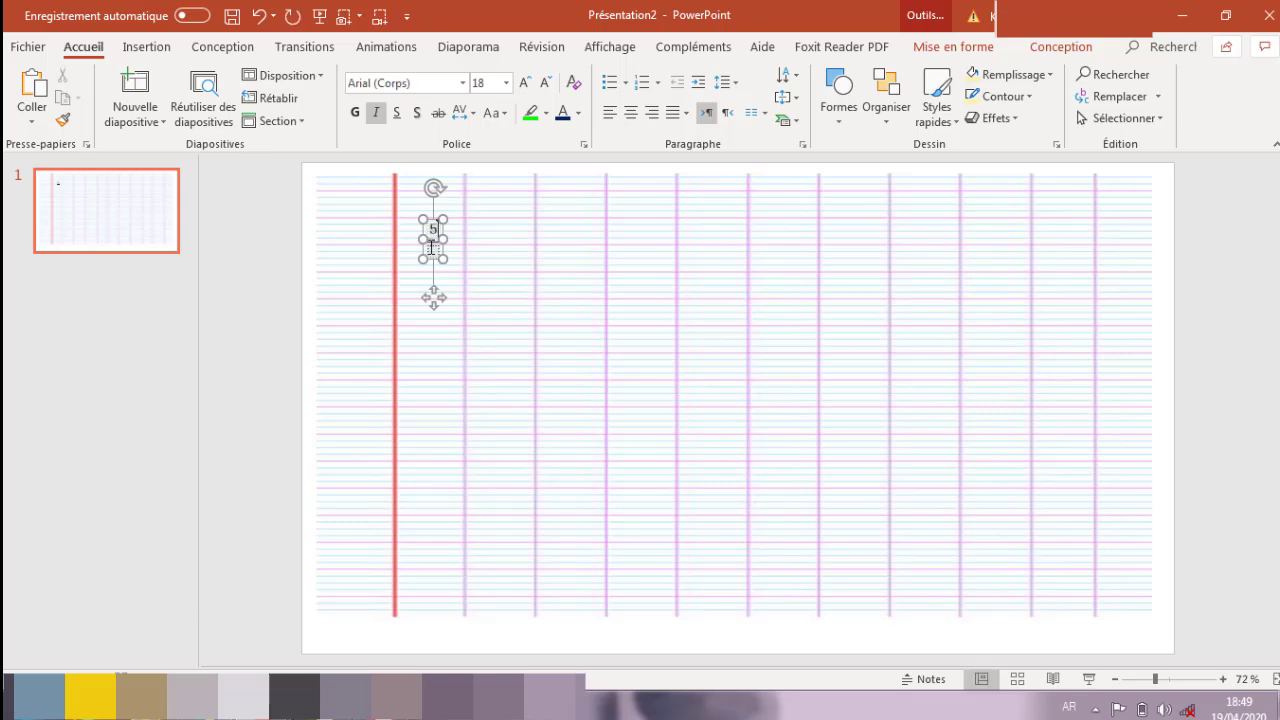
left_click(432, 248)
type("6")
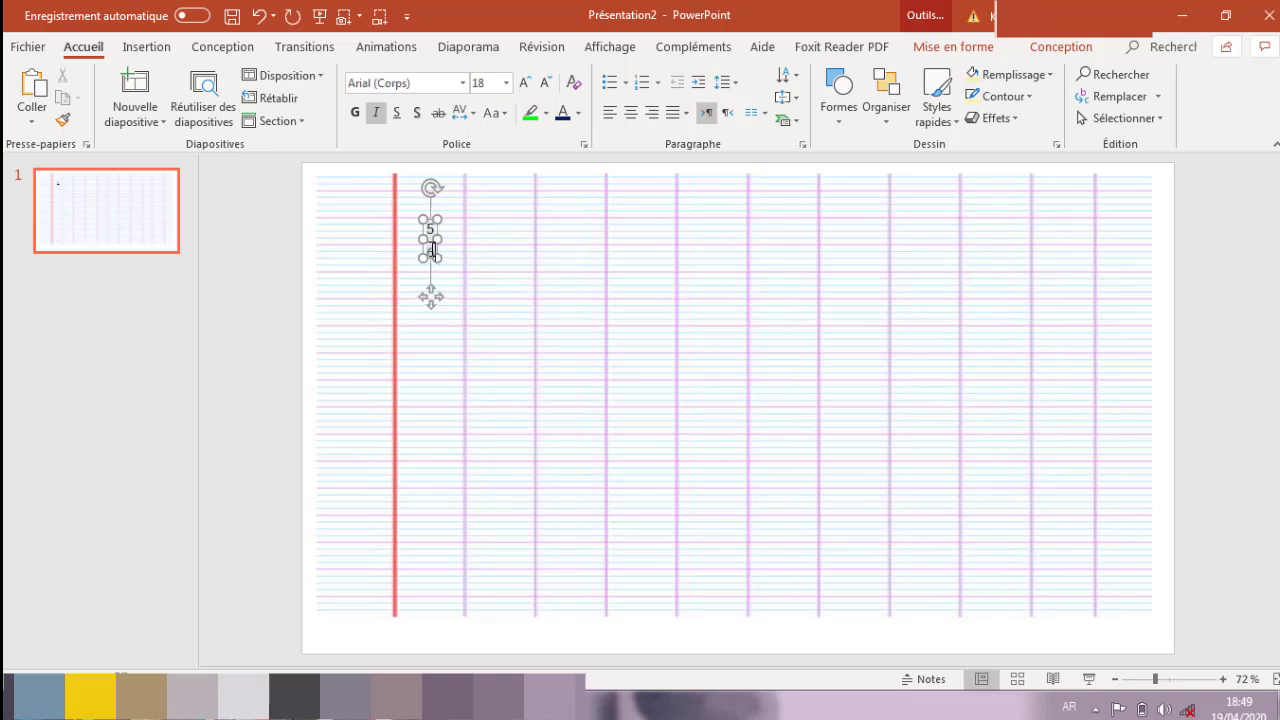
left_click(465, 245)
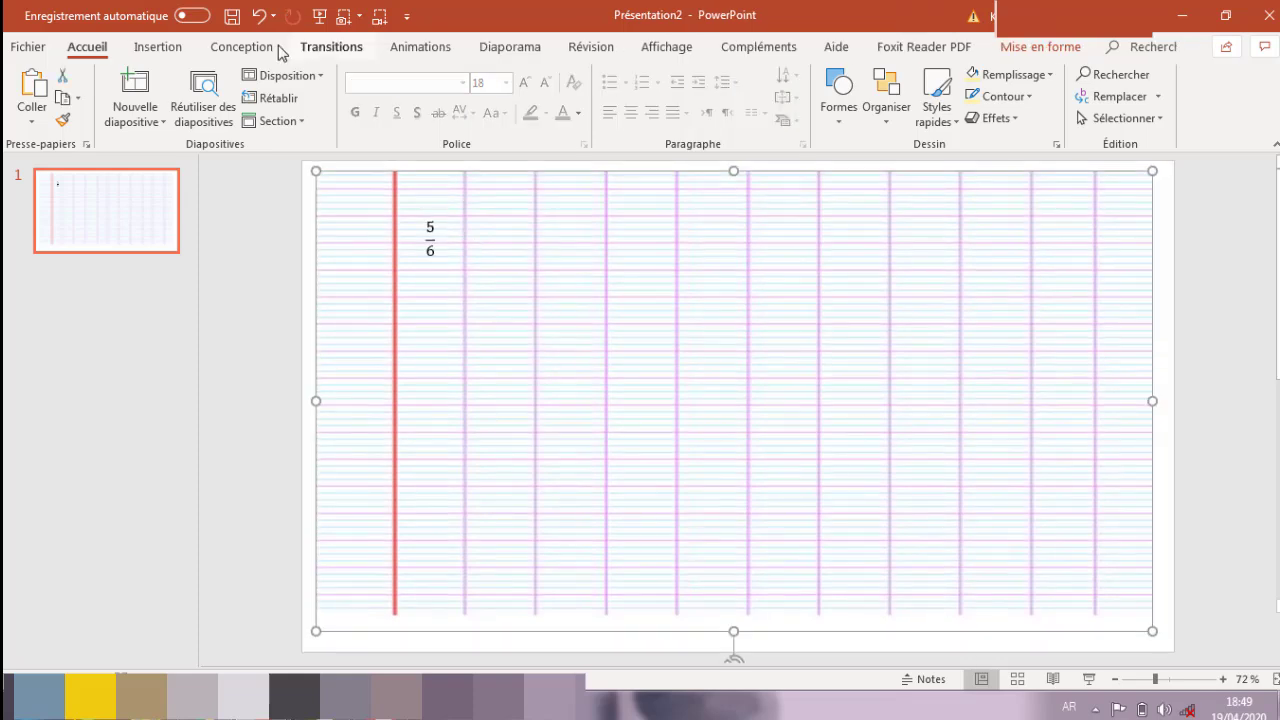
Step: Insert a plus-sign equation and place it right after the 5/6 fraction
left_click(158, 47)
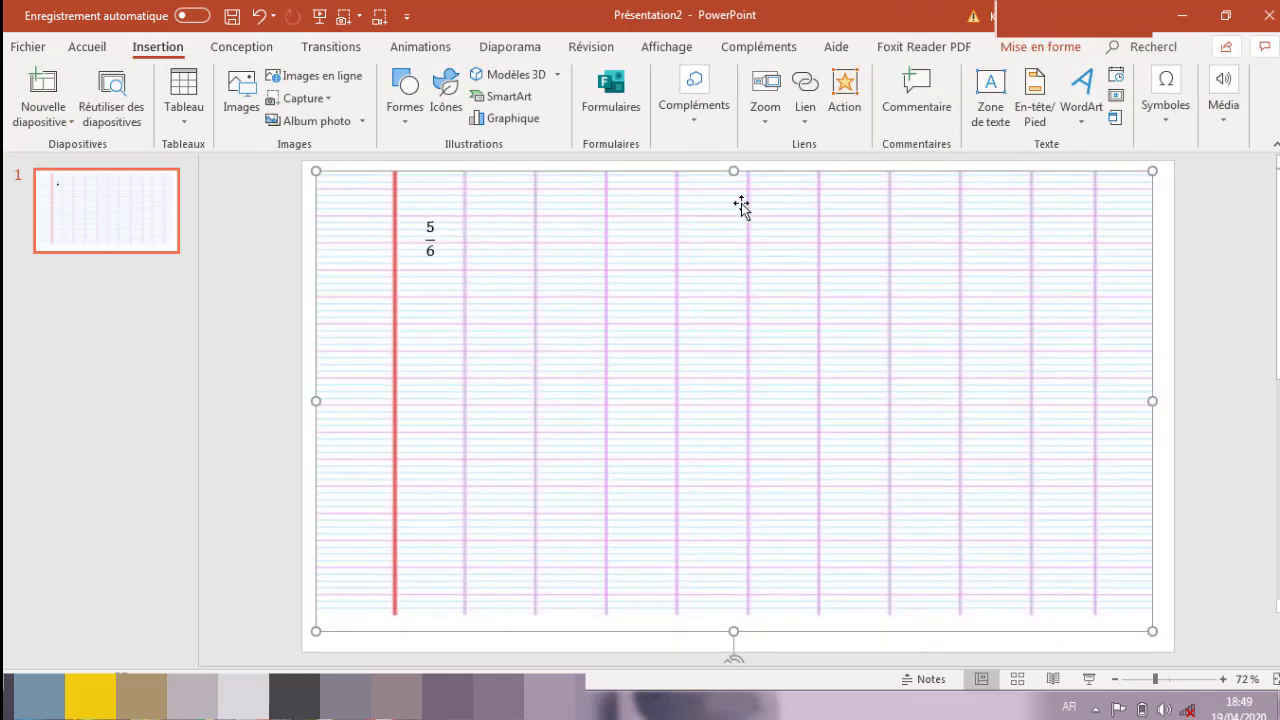
left_click(1155, 127)
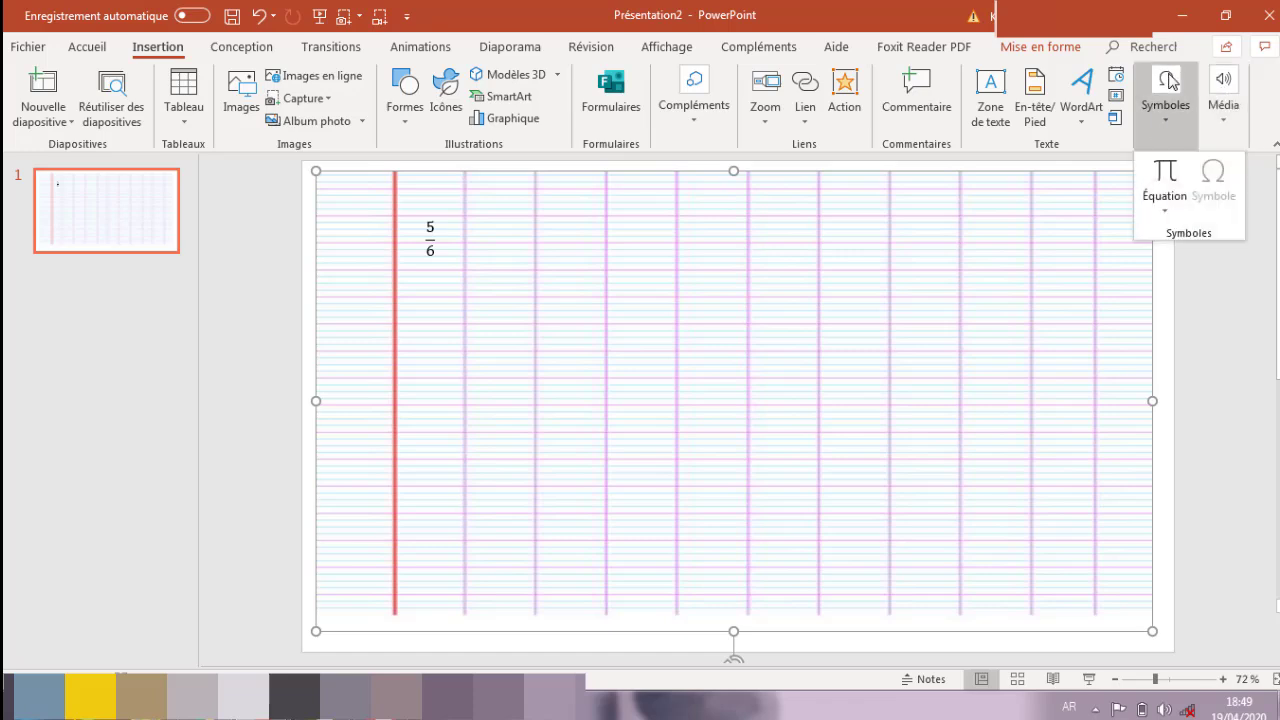
left_click(1170, 110)
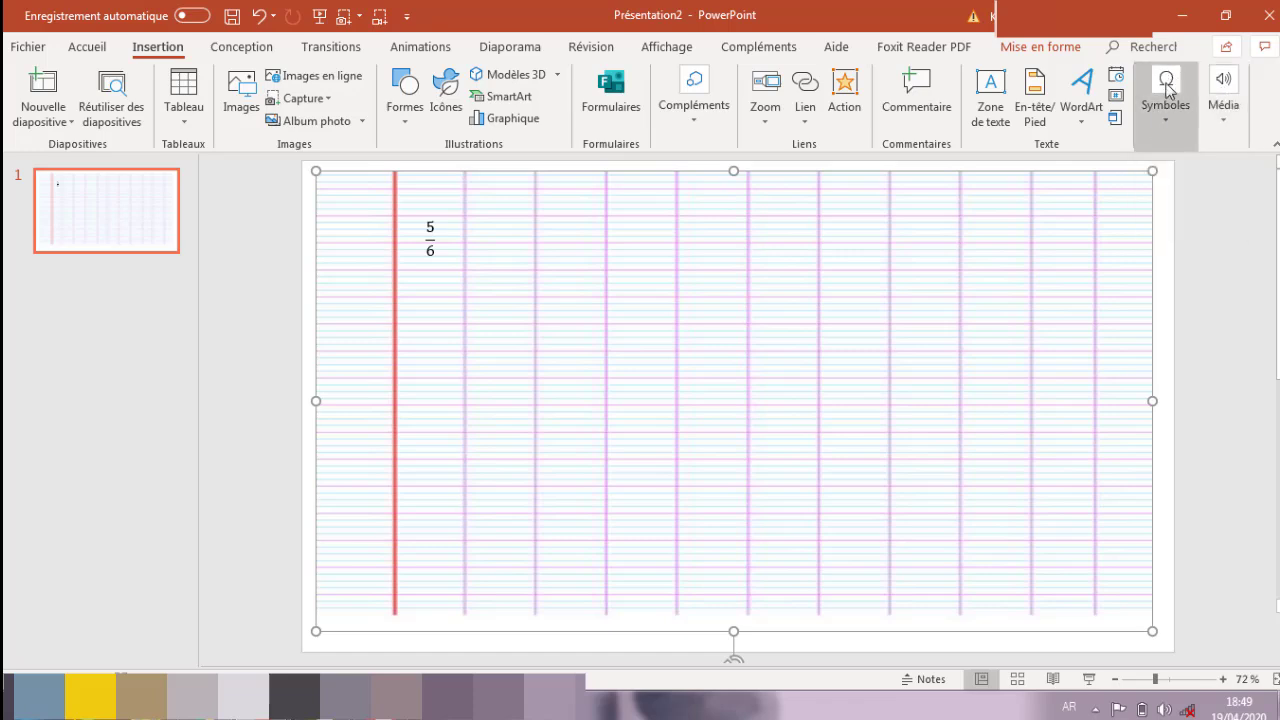
left_click(1169, 126)
left_click(1165, 185)
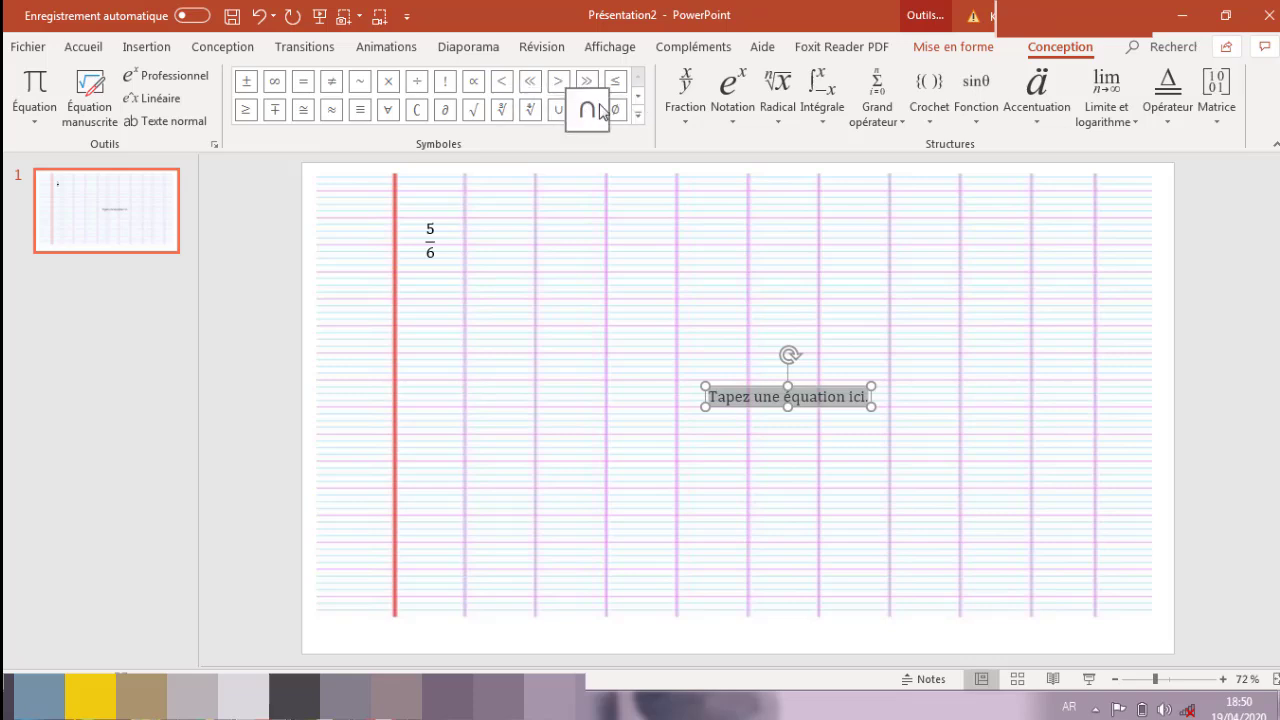
left_click(638, 95)
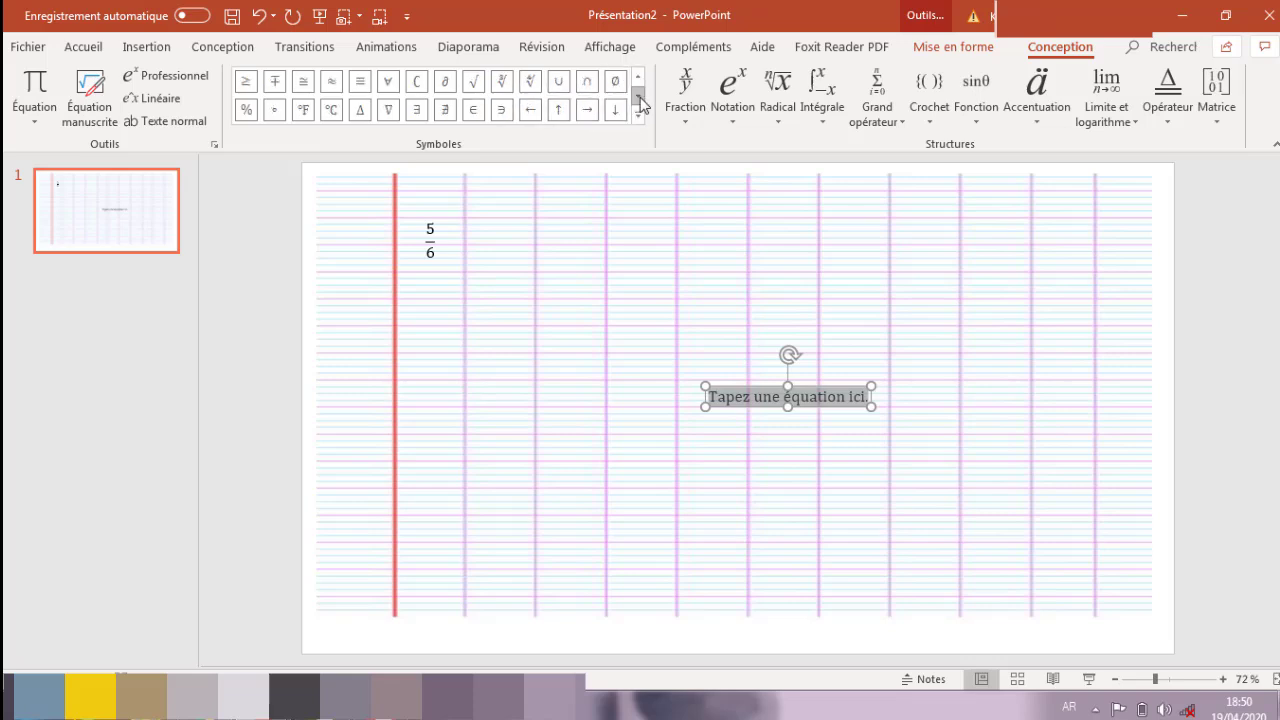
left_click(638, 96)
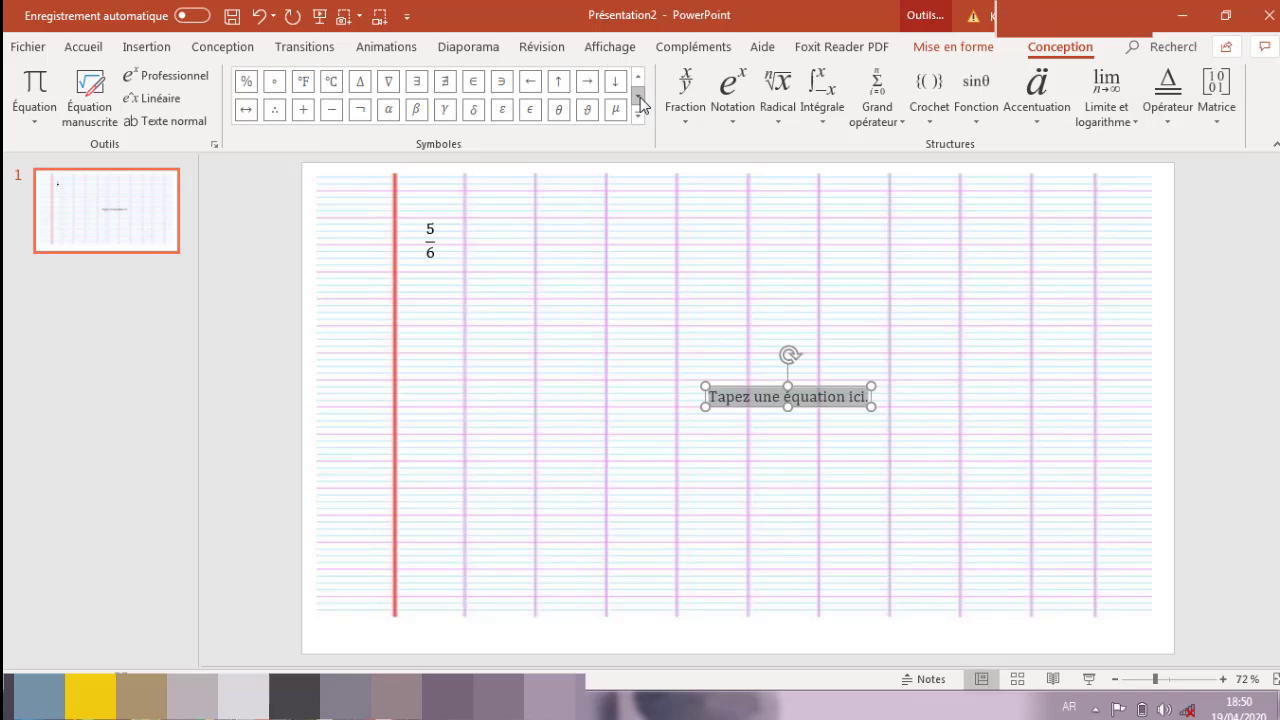
left_click(638, 96)
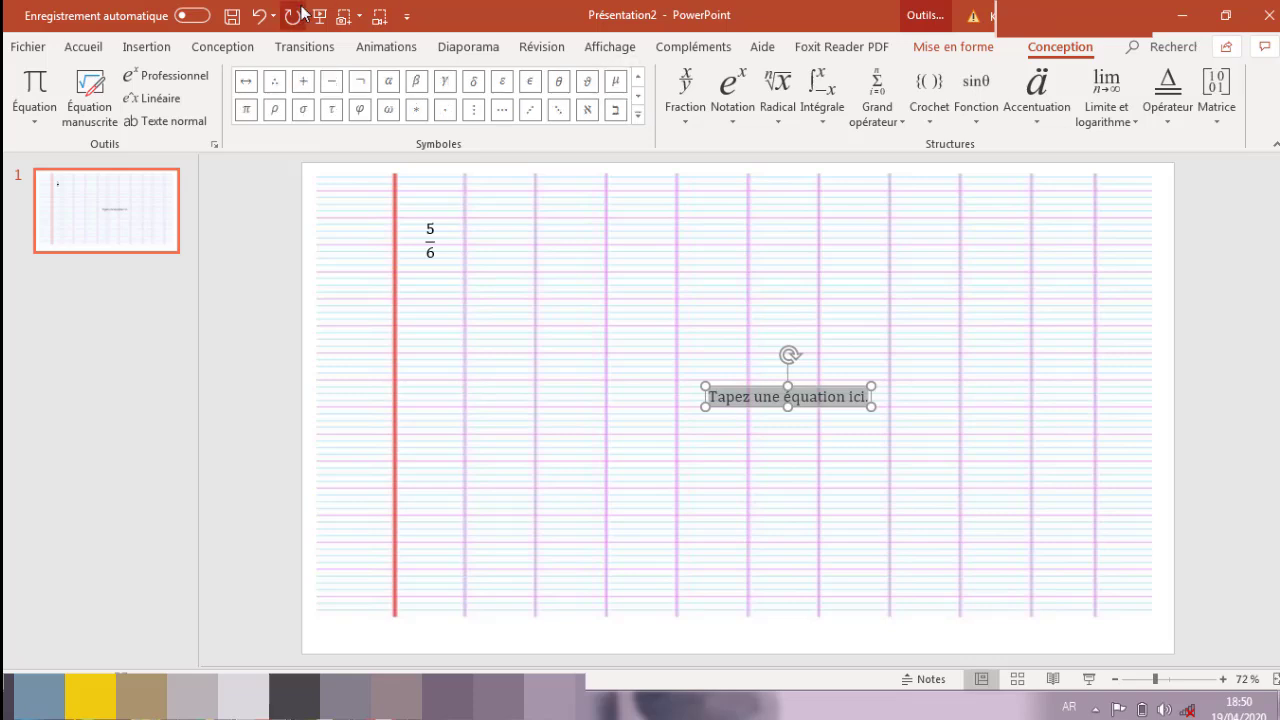
left_click(304, 83)
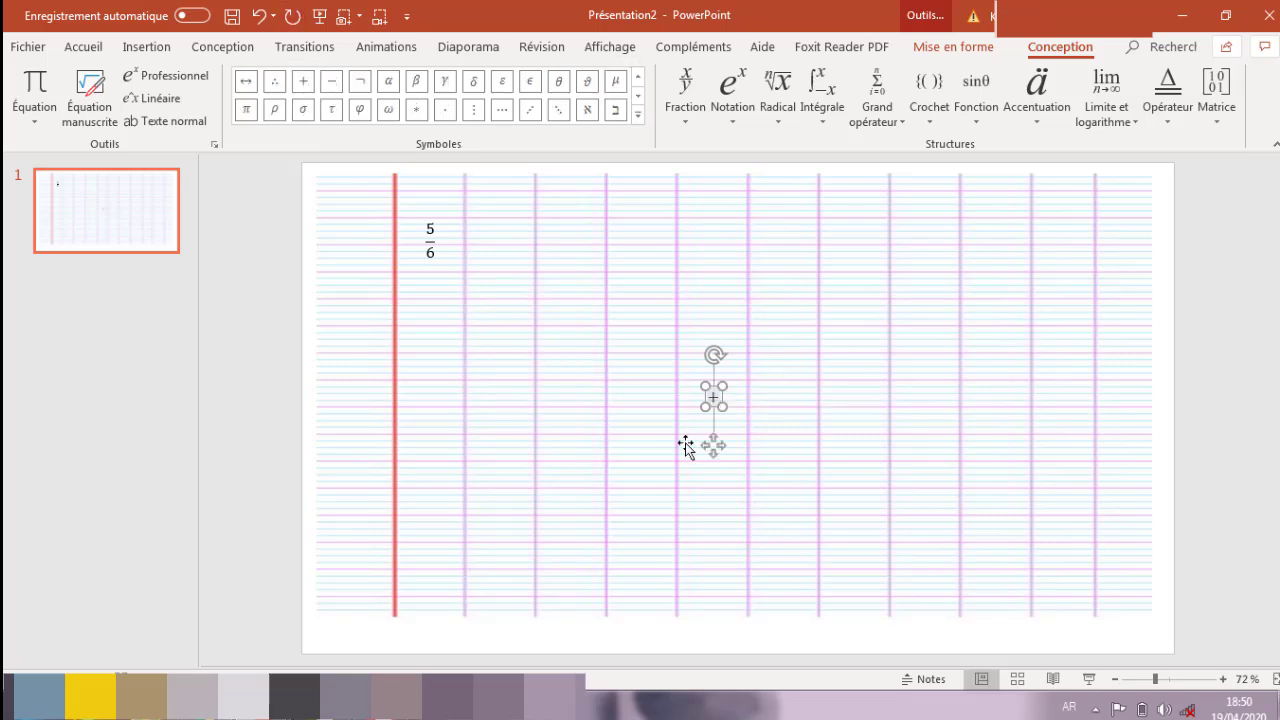
mouse_move(714, 447)
left_mouse_down()
mouse_move(479, 322)
mouse_move(459, 291)
left_mouse_up()
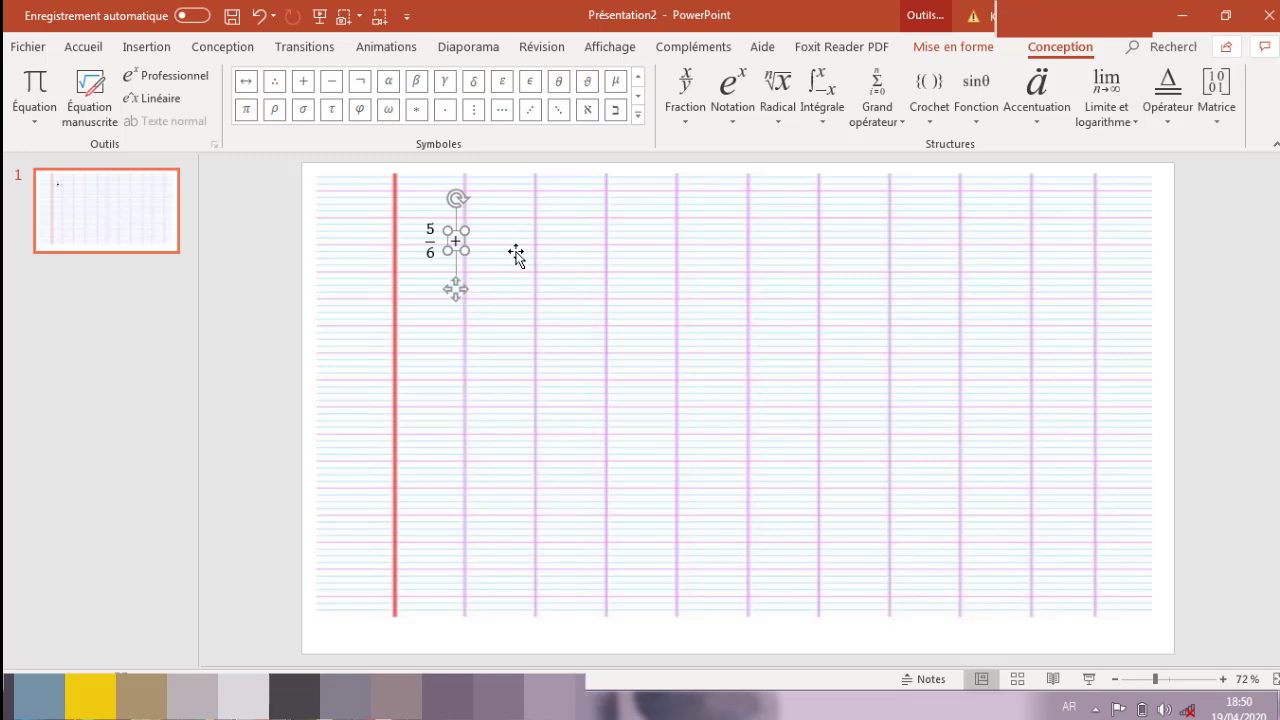
Step: Add an empty stacked fraction after the plus, then undo it and deselect
left_click(685, 86)
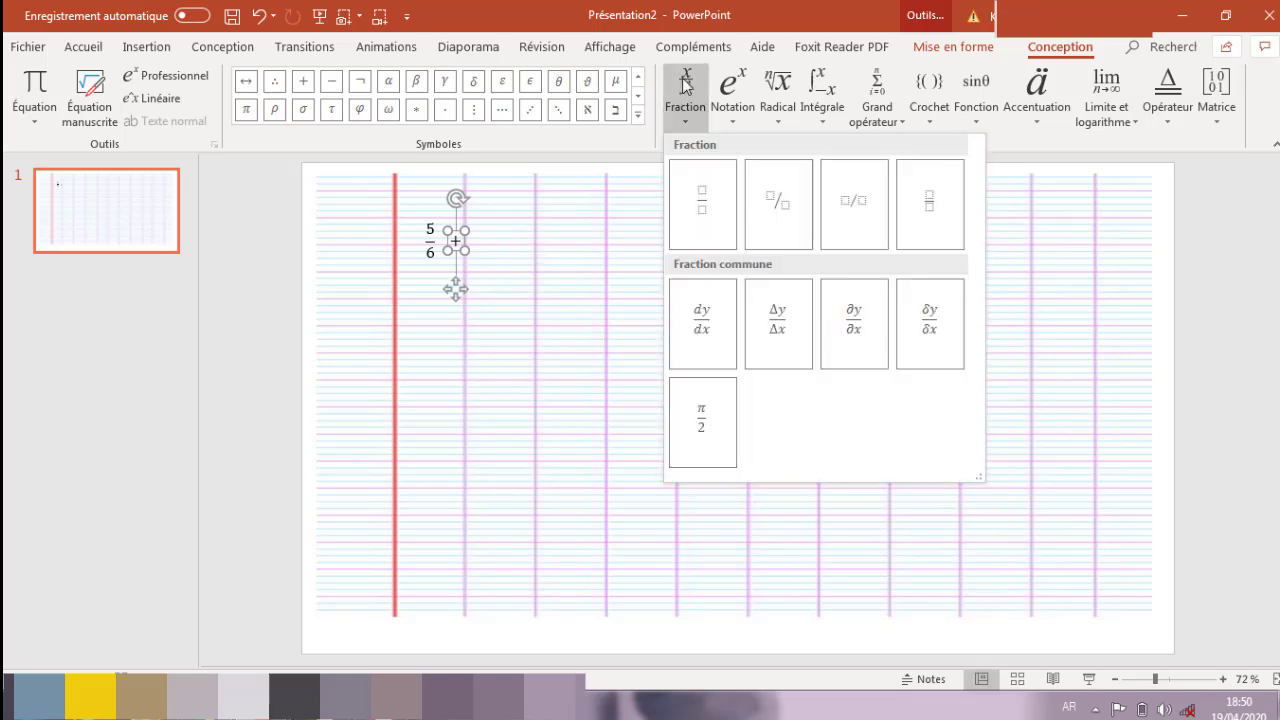
left_click(705, 215)
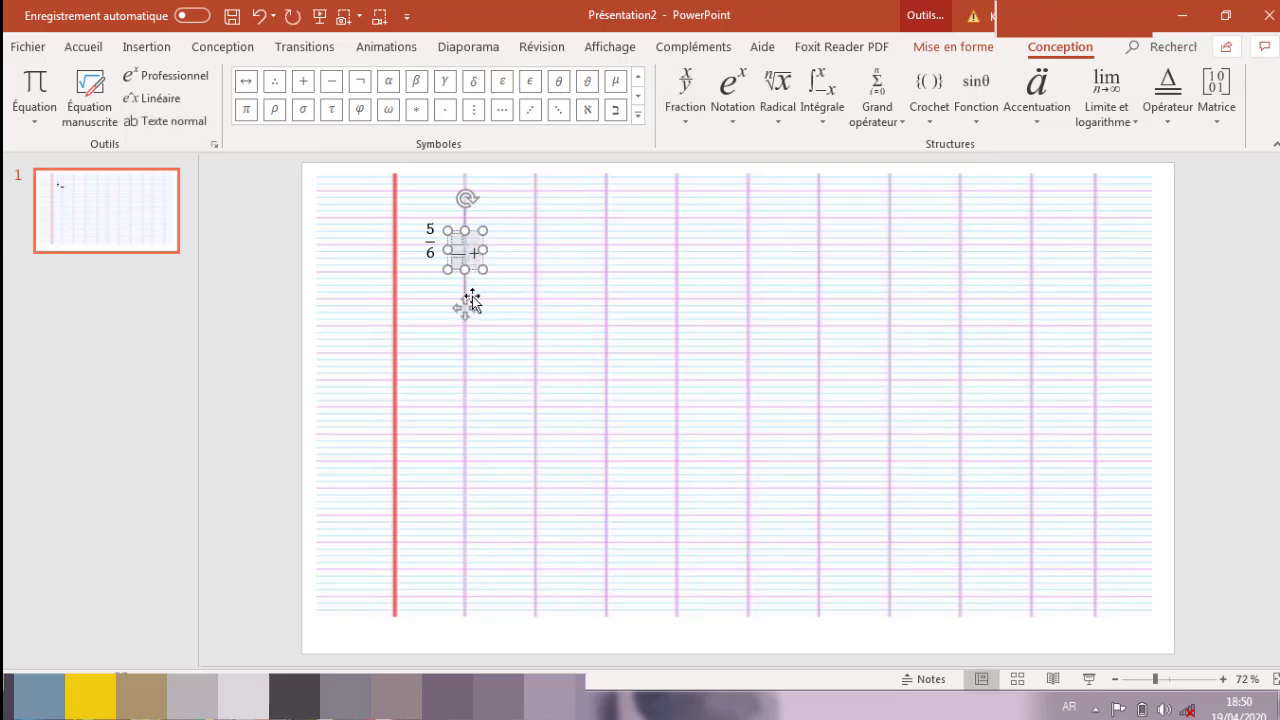
left_click_drag(466, 309, 482, 298)
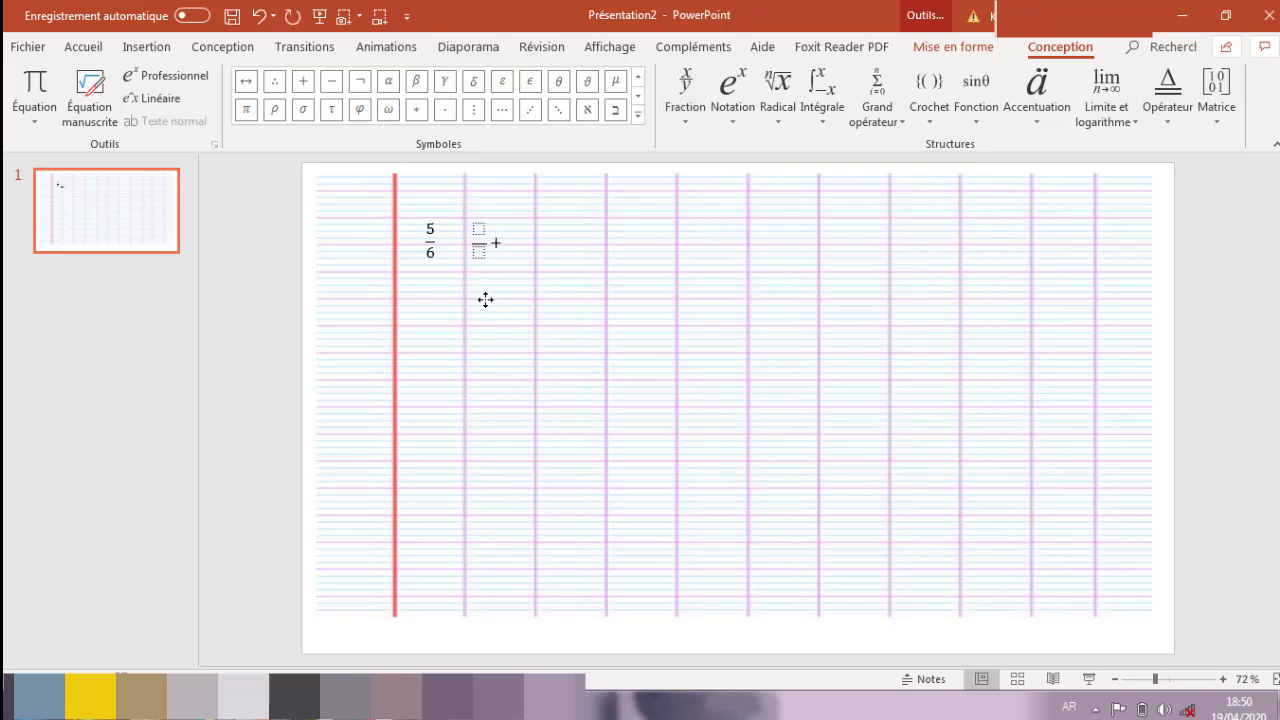
left_click(494, 241)
mouse_move(498, 240)
left_mouse_down()
mouse_move(476, 240)
mouse_move(495, 244)
left_mouse_up()
left_click(261, 16)
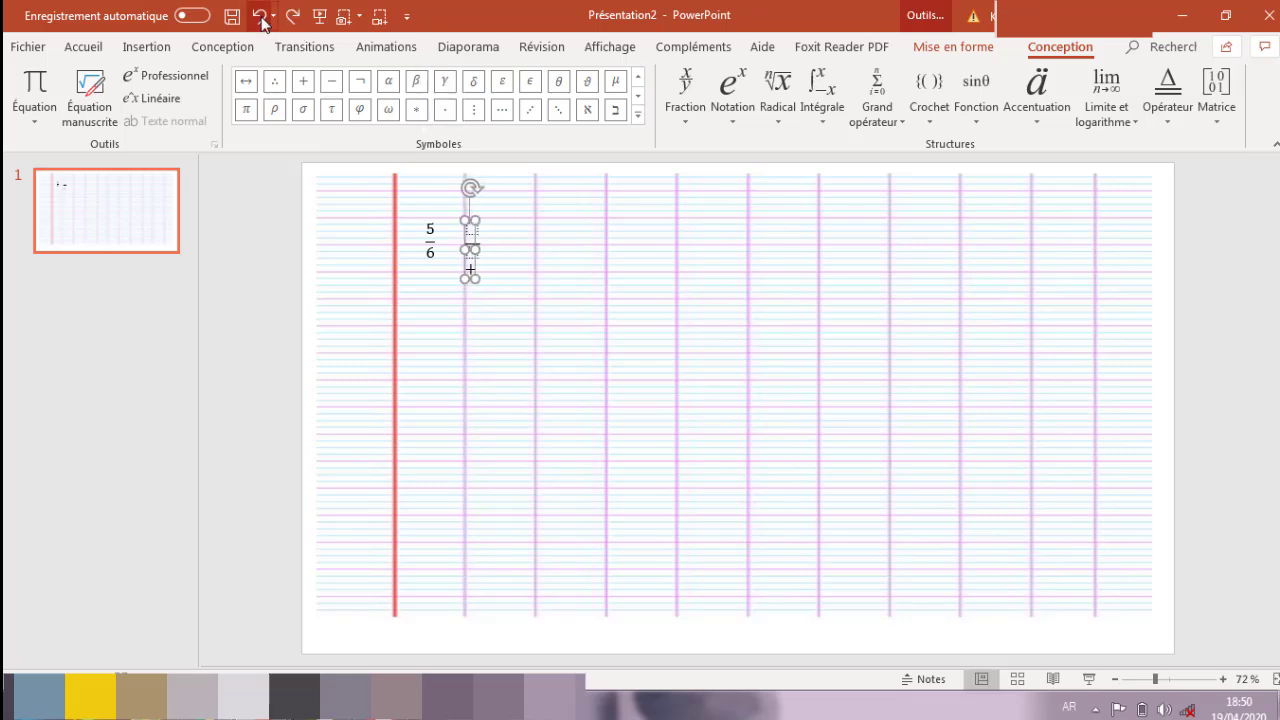
left_click(261, 16)
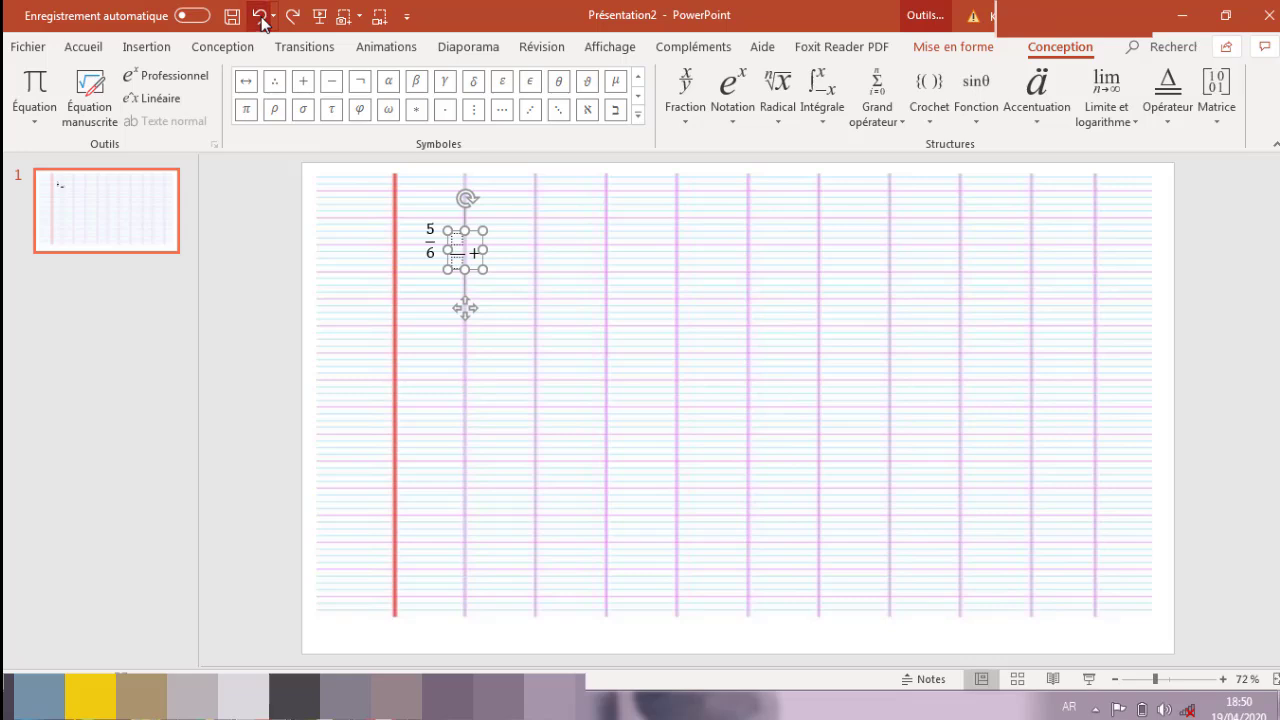
left_click(261, 16)
left_click(514, 251)
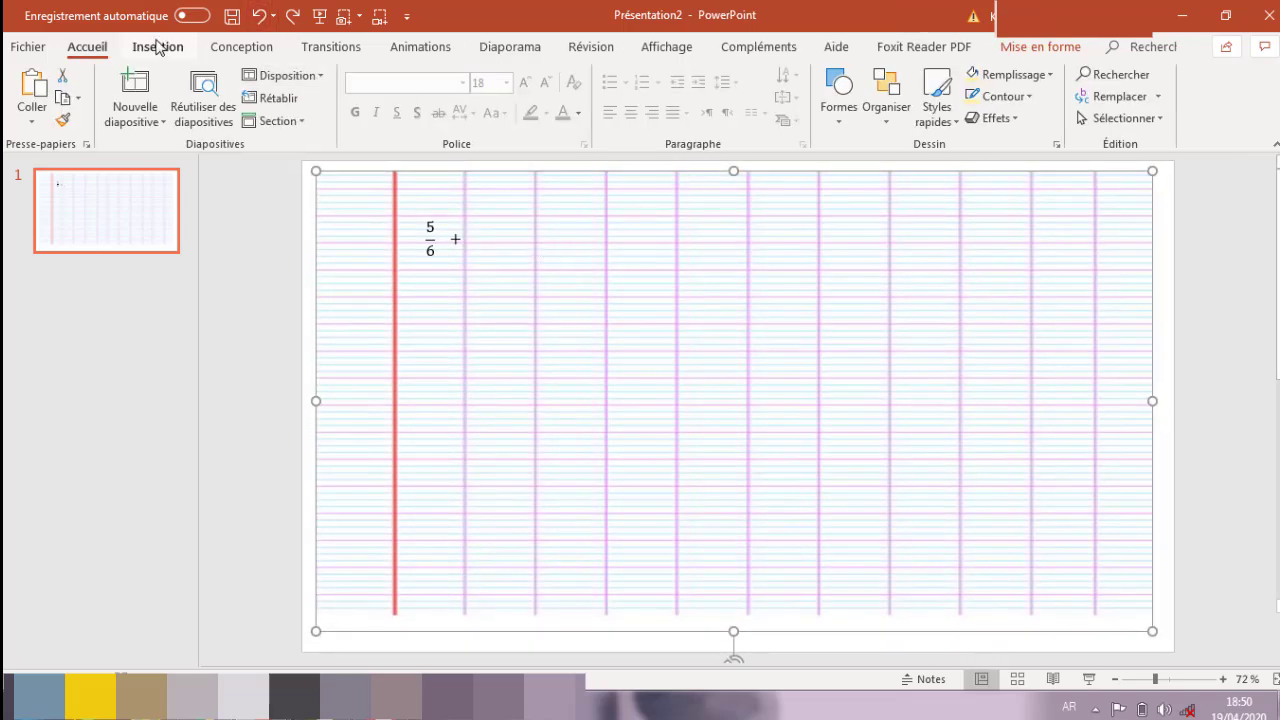
left_click(157, 47)
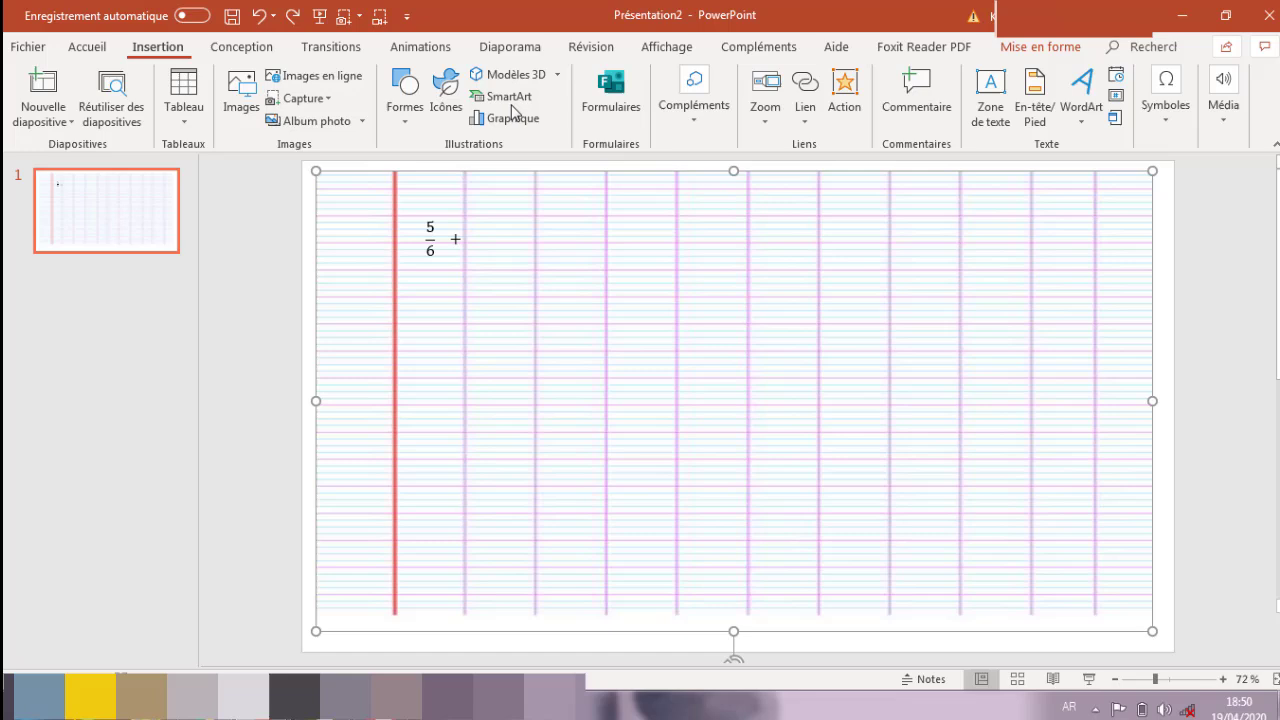
Step: Insert a stacked fraction after the plus sign and fill it as 5 over 4
left_click(1164, 131)
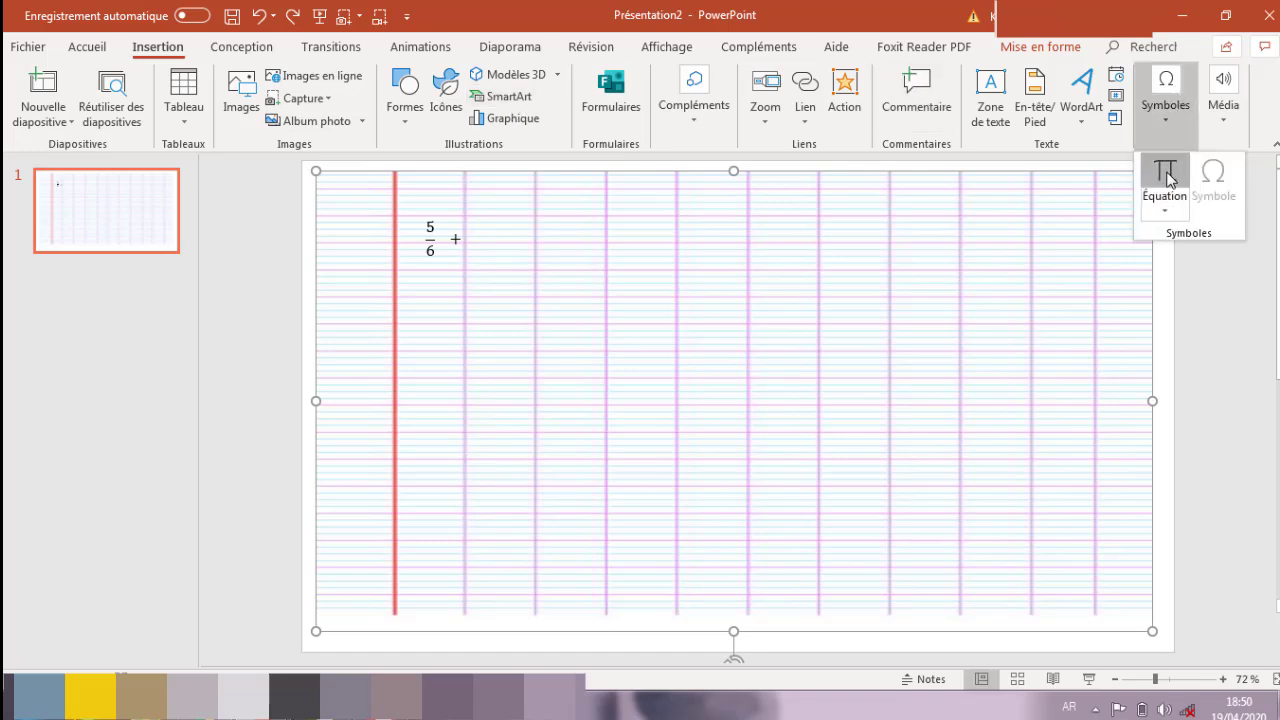
left_click(1166, 175)
left_click(686, 88)
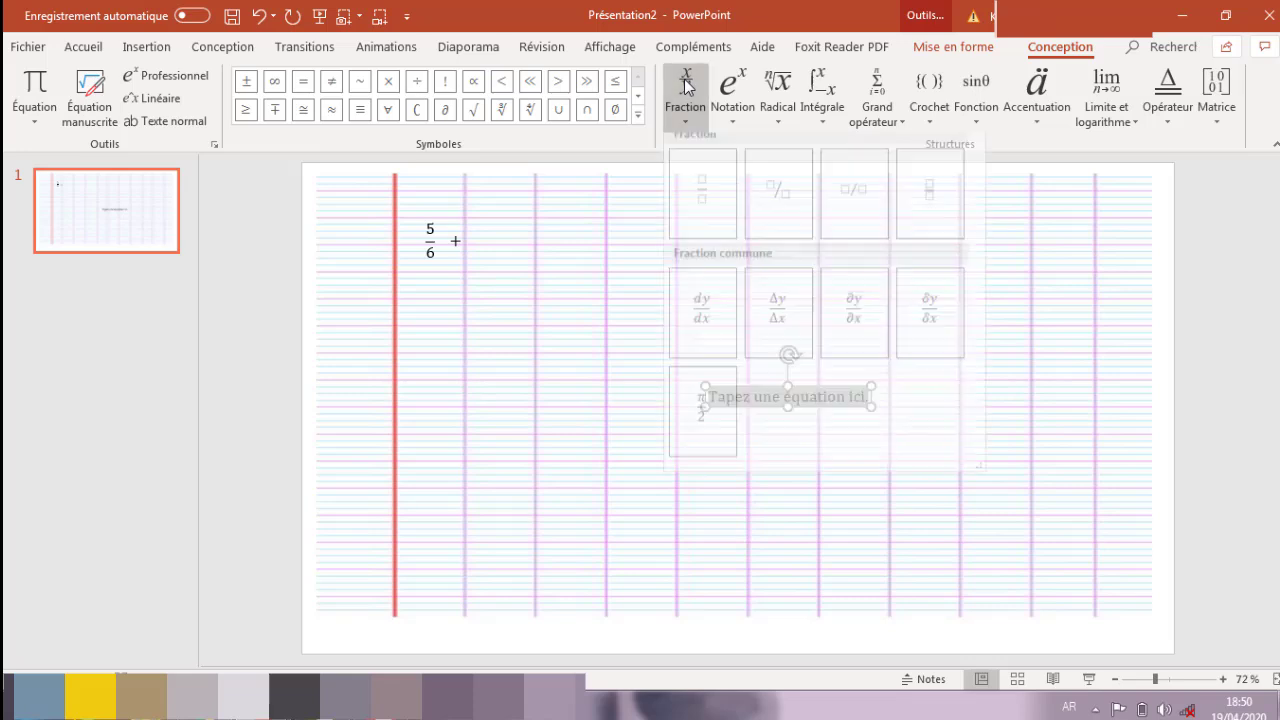
left_click(702, 193)
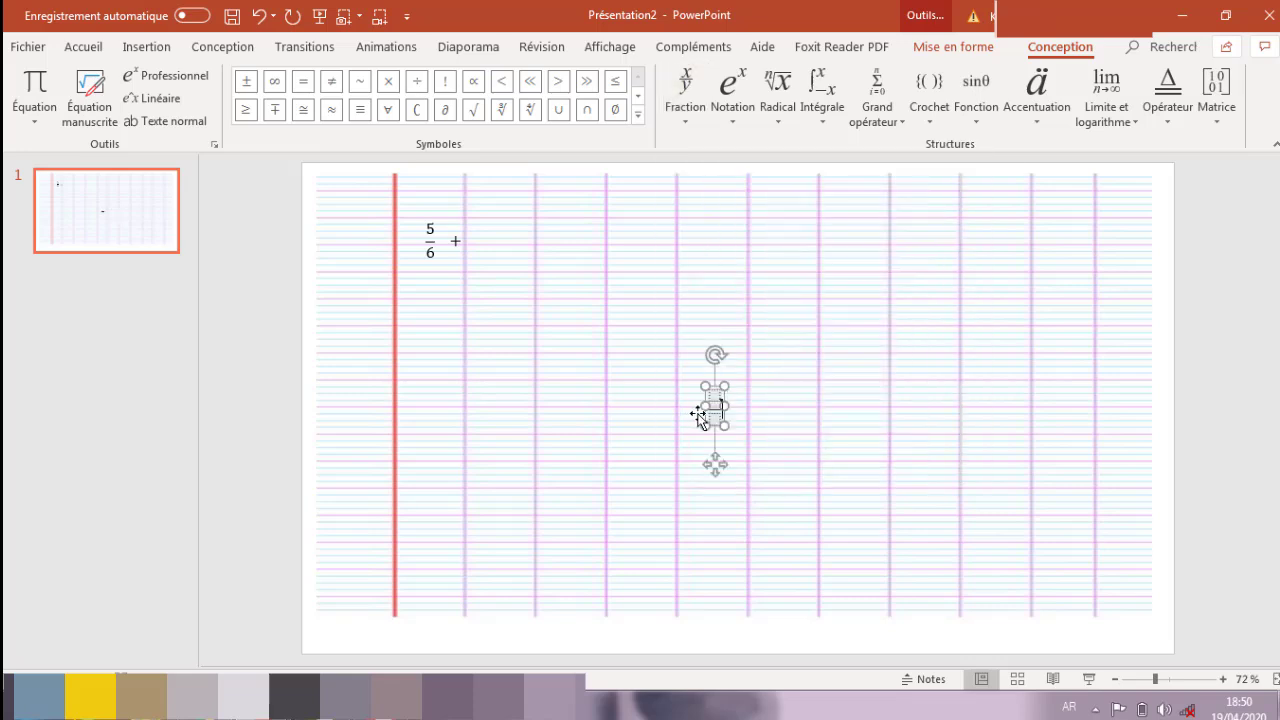
mouse_move(714, 464)
left_mouse_down()
mouse_move(498, 283)
mouse_move(480, 299)
left_mouse_up()
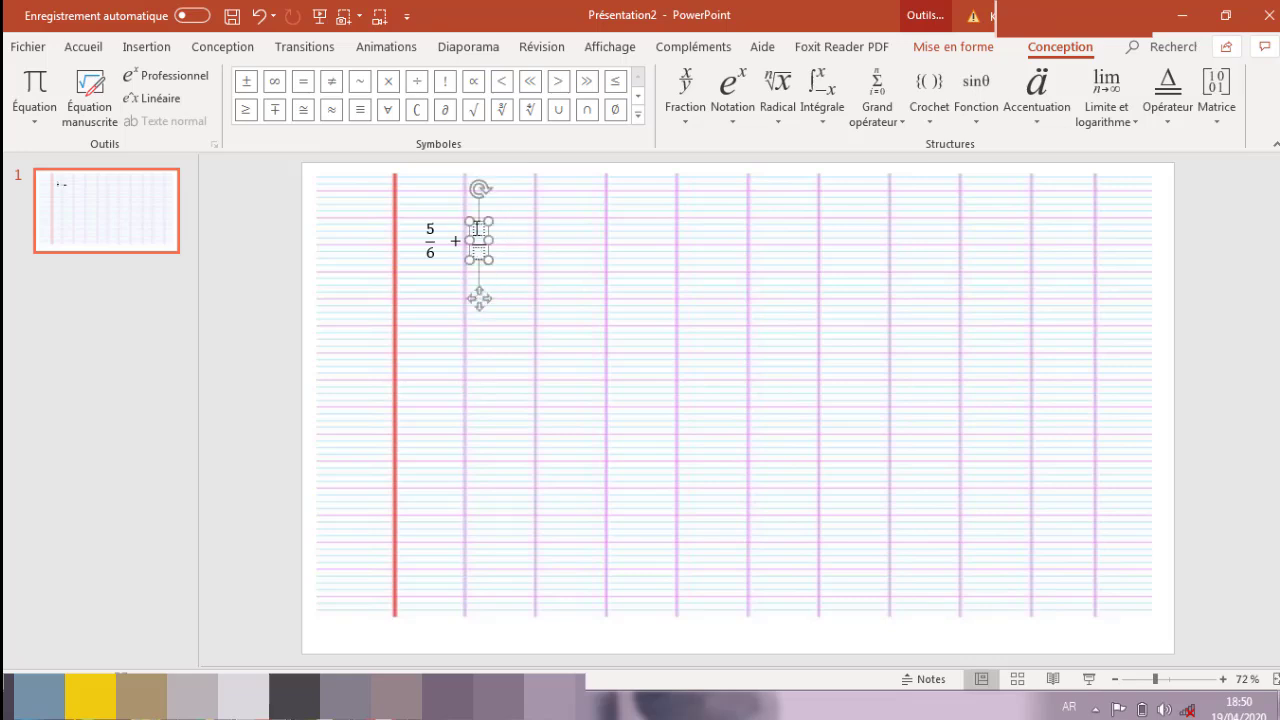
left_click(477, 228)
type("1")
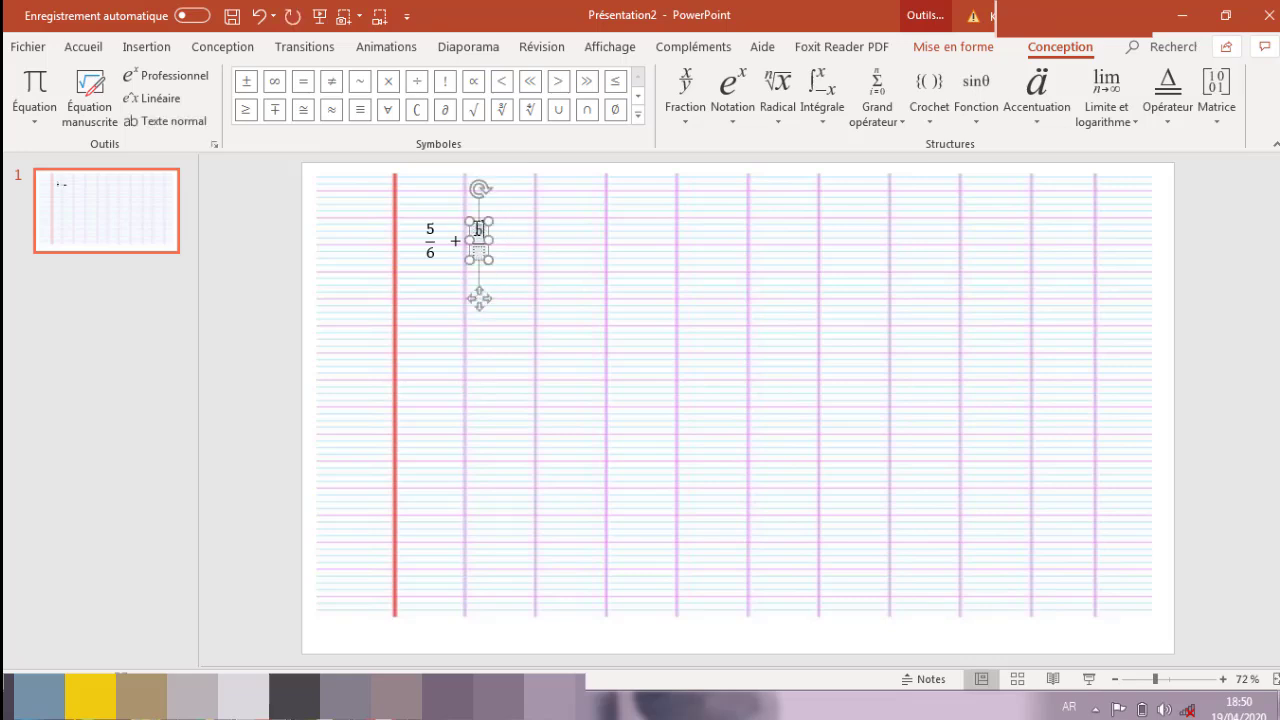
left_click(479, 251)
type("4")
left_click(562, 321)
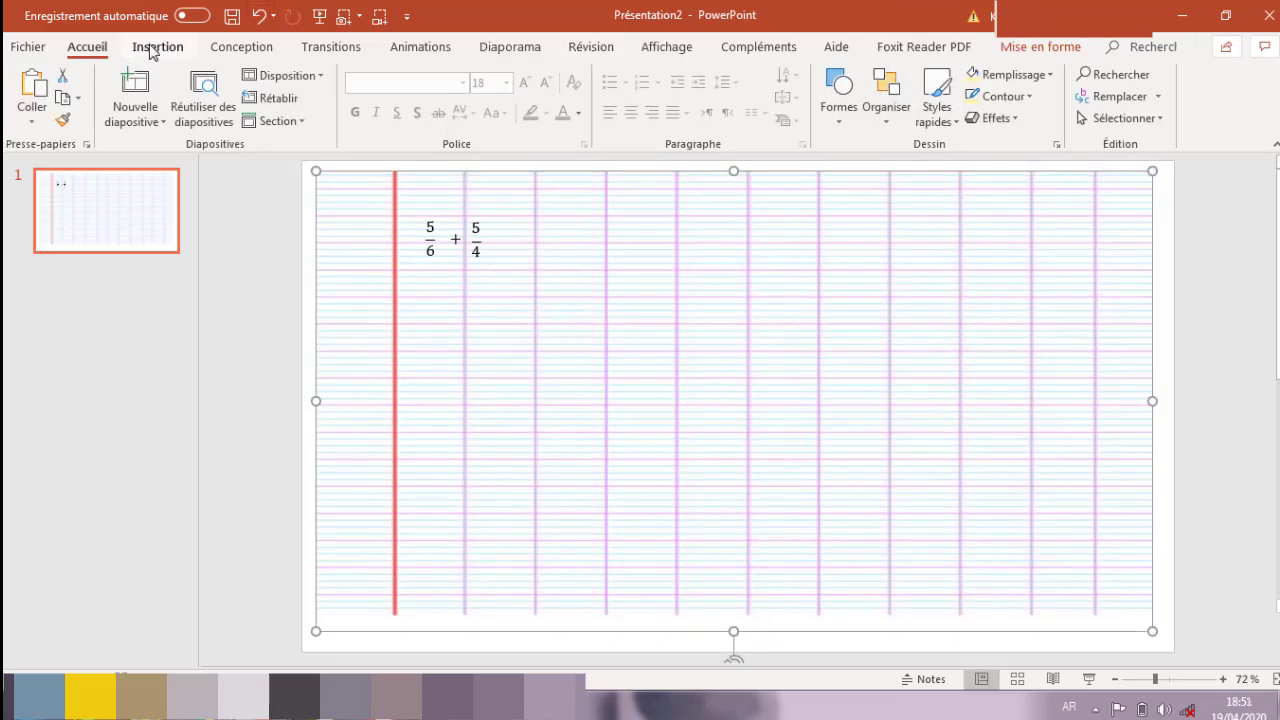
left_click(152, 50)
Step: Add Symboles to the Quick Access Toolbar and insert a blank equation from it
left_click(1162, 108)
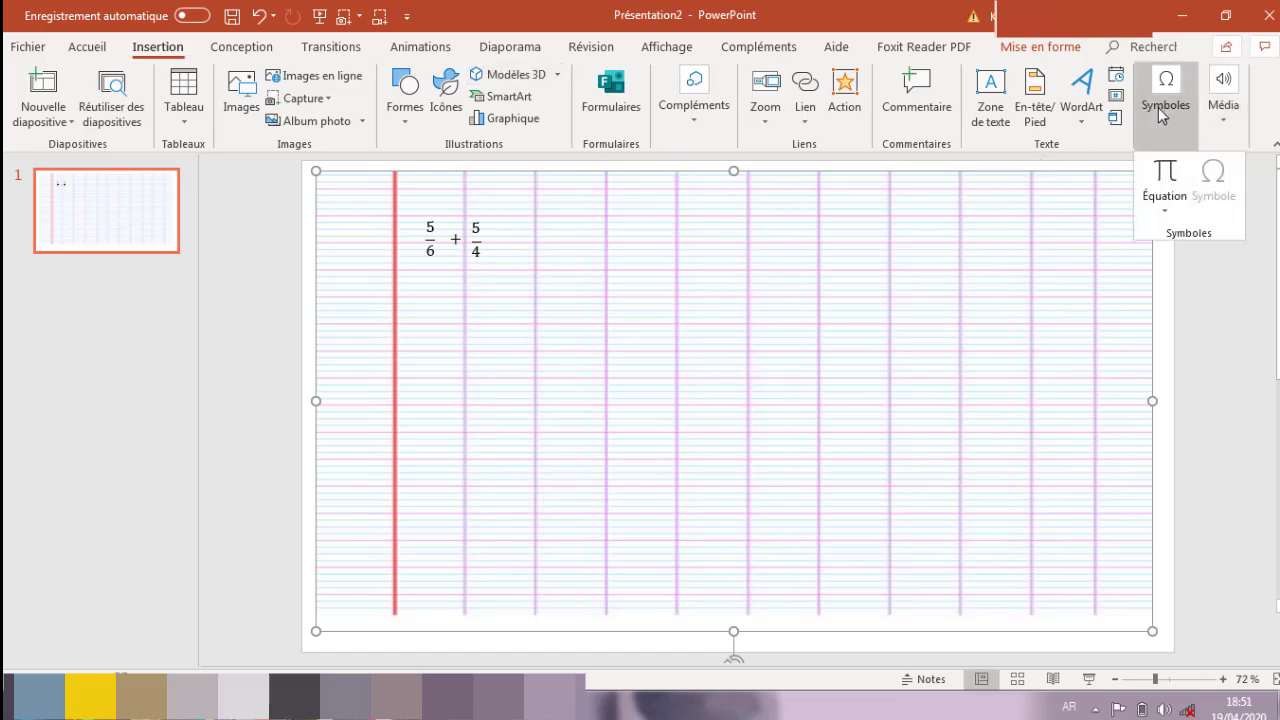
right_click(1166, 92)
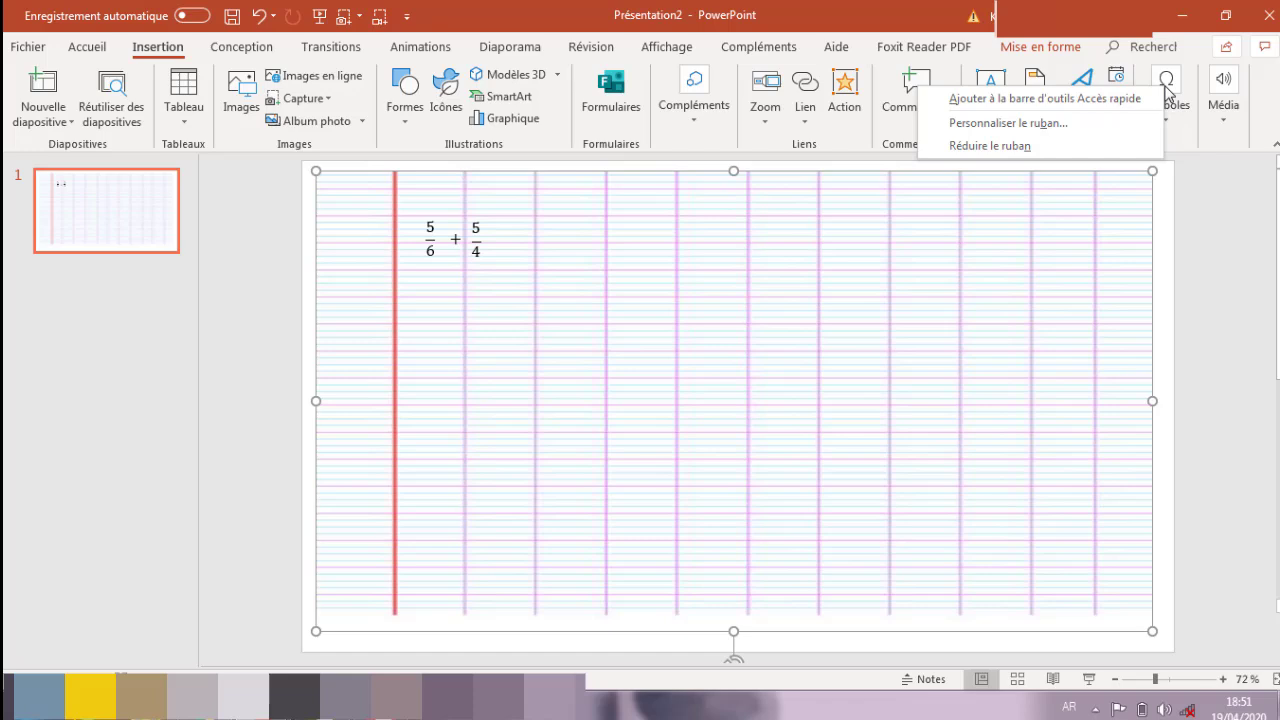
left_click(1121, 98)
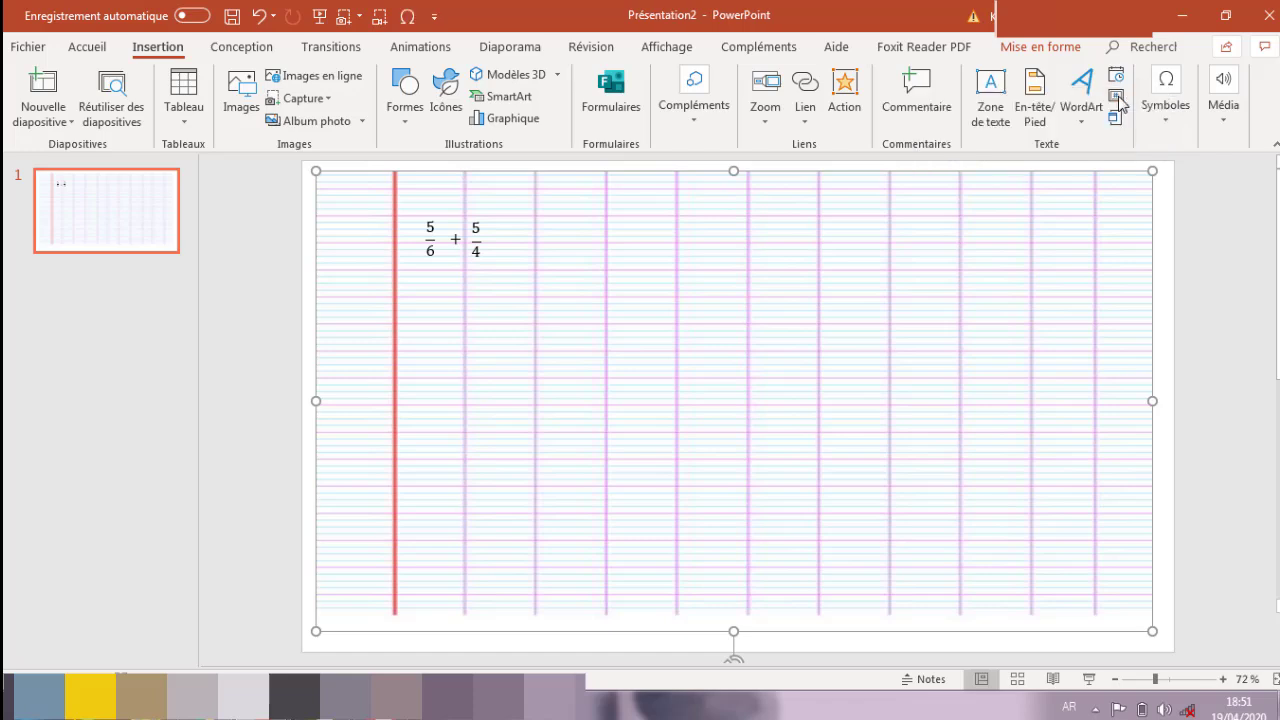
left_click(410, 20)
left_click(424, 58)
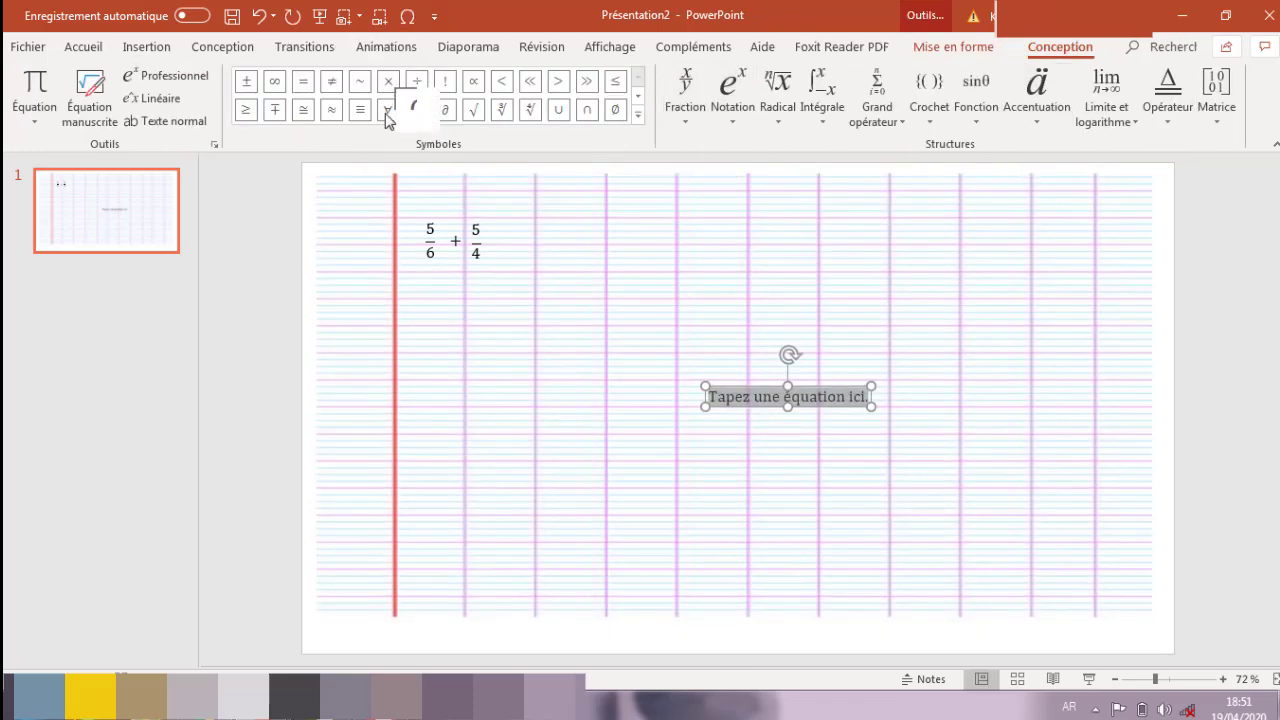
Step: Put an equals sign in the new equation and place it after 5/4
left_click(304, 88)
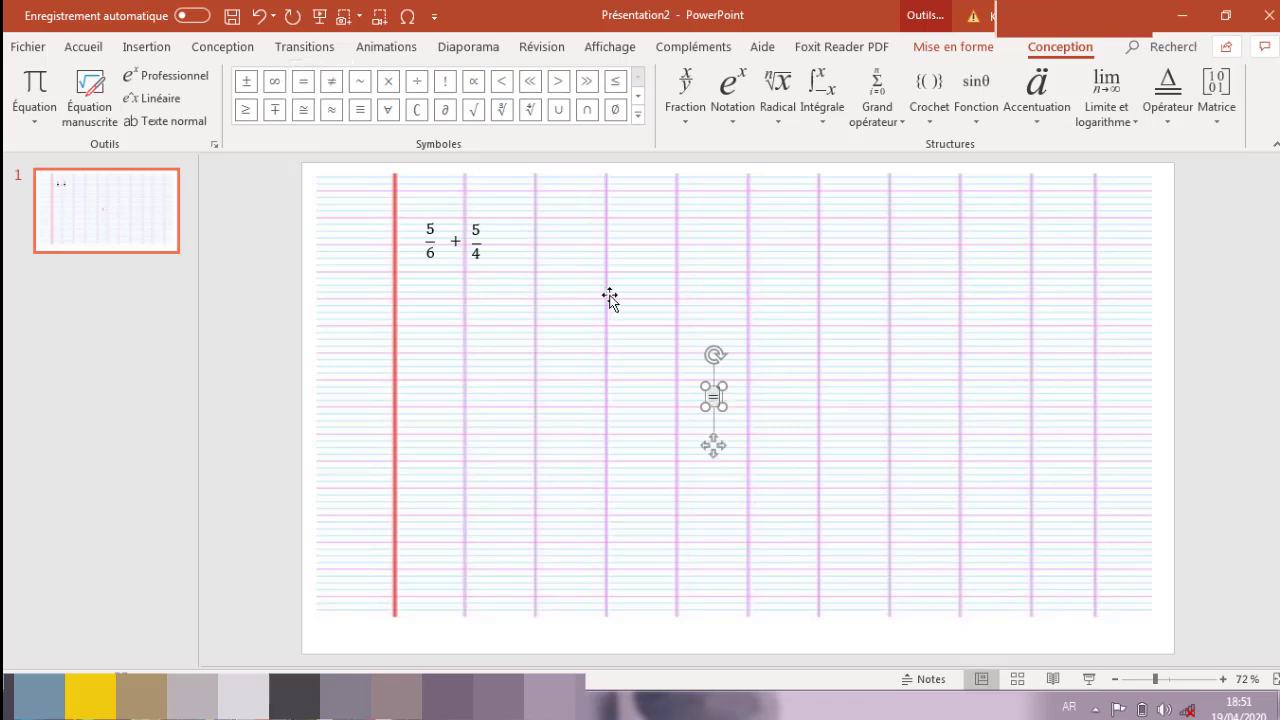
mouse_move(714, 447)
left_mouse_down()
mouse_move(547, 307)
mouse_move(506, 289)
left_mouse_up()
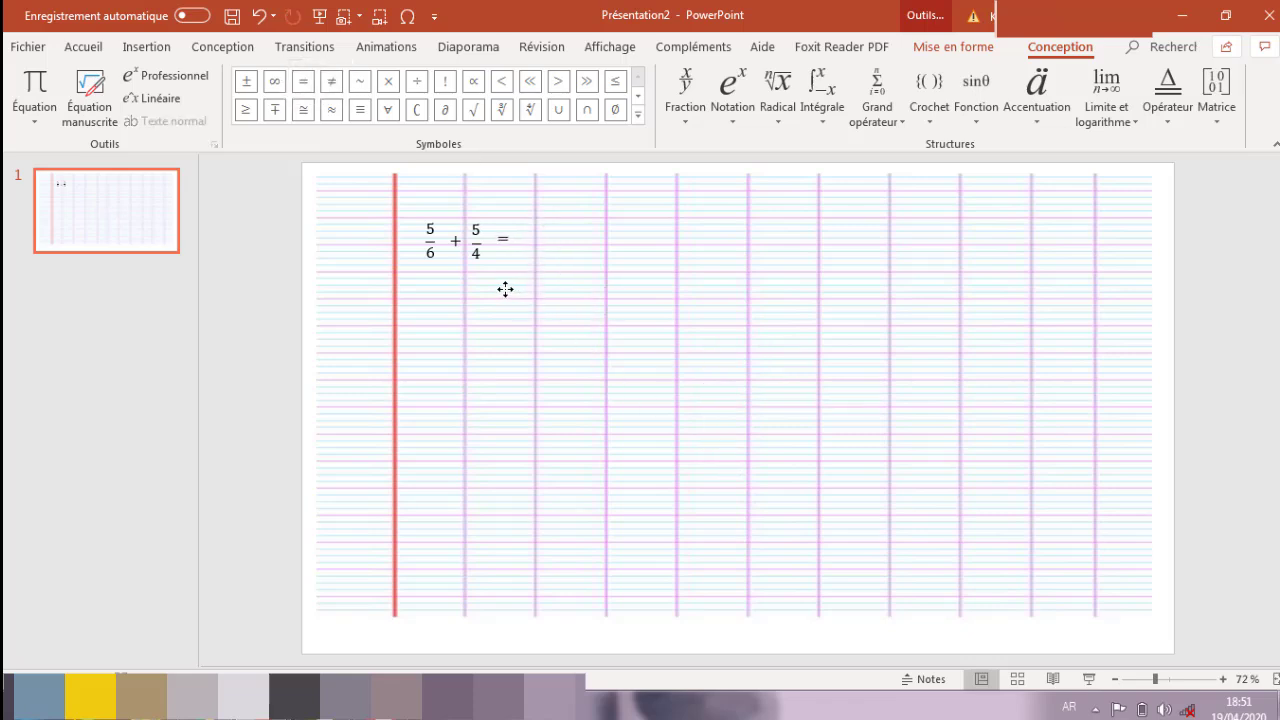
left_click(552, 250)
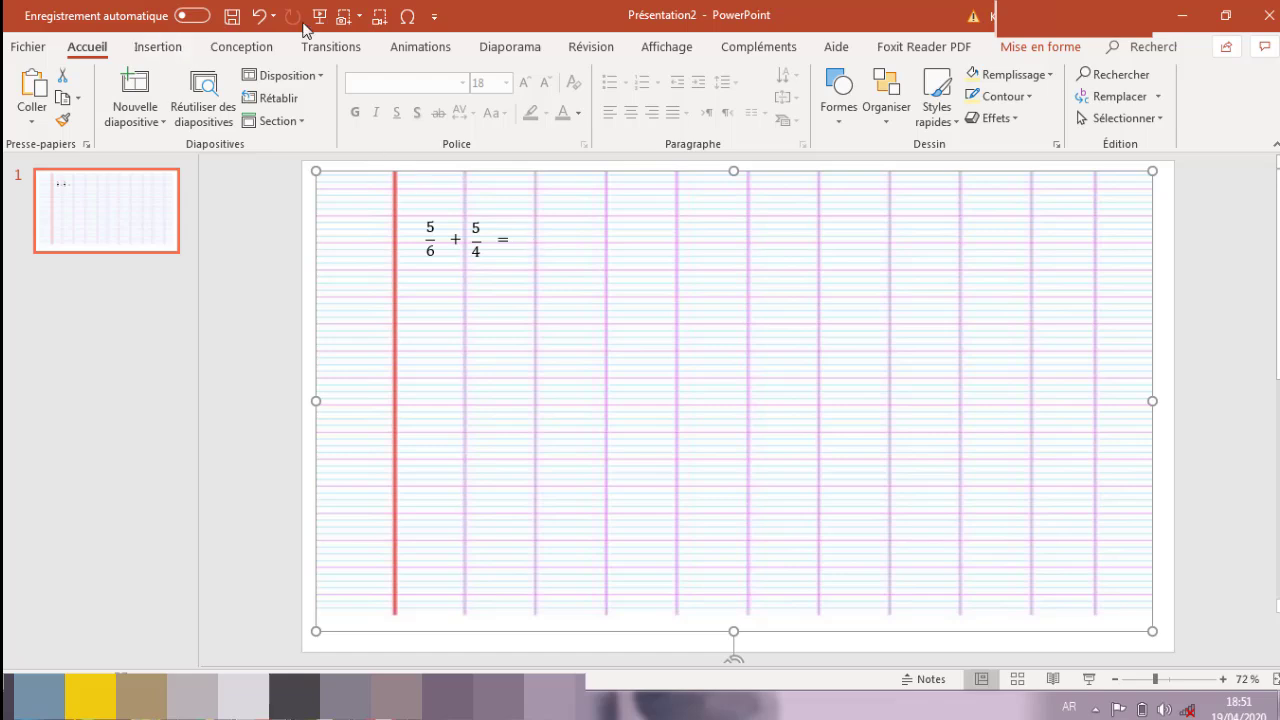
left_click(408, 17)
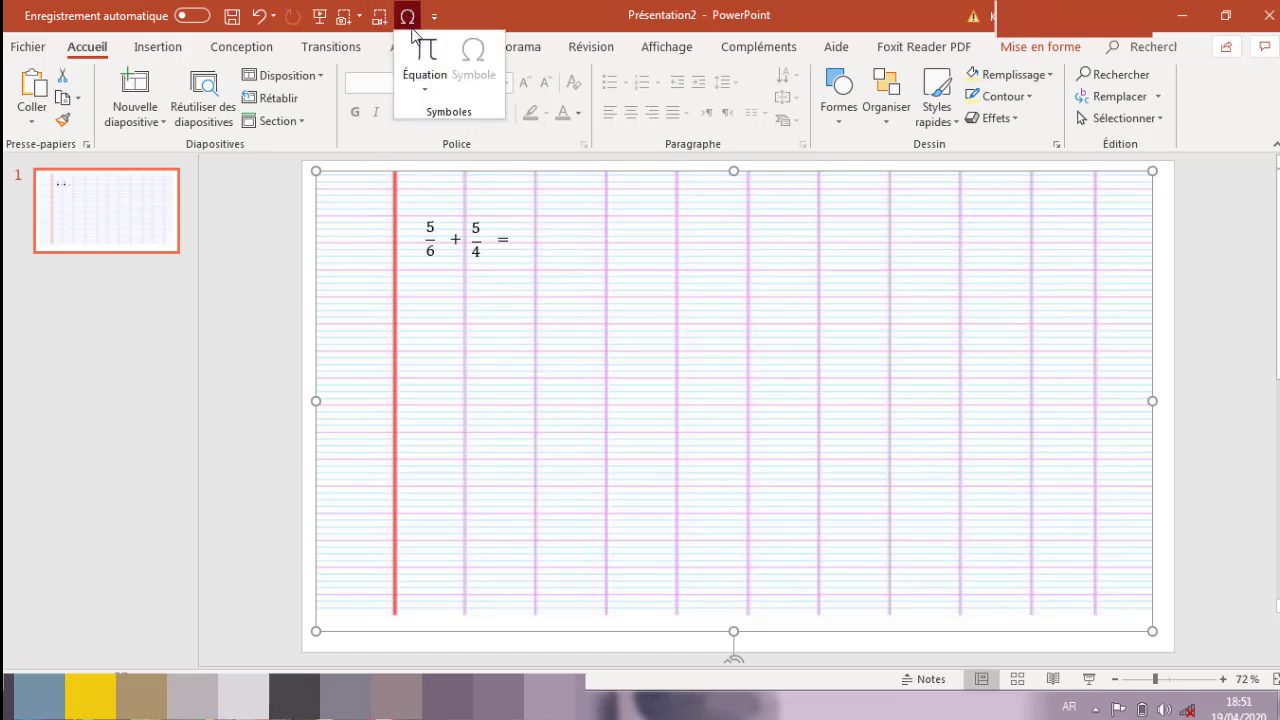
Step: Insert a ⋯ ellipsis equation and place it after the equals sign
left_click(425, 52)
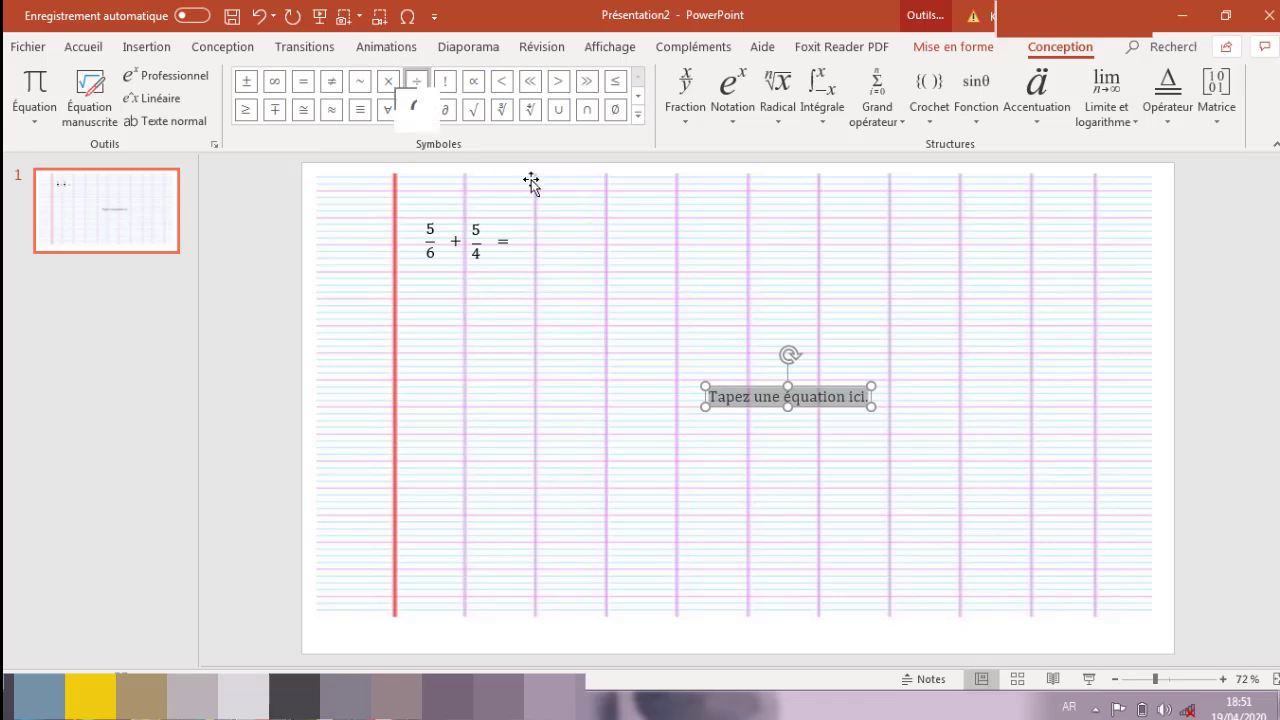
left_click(637, 95)
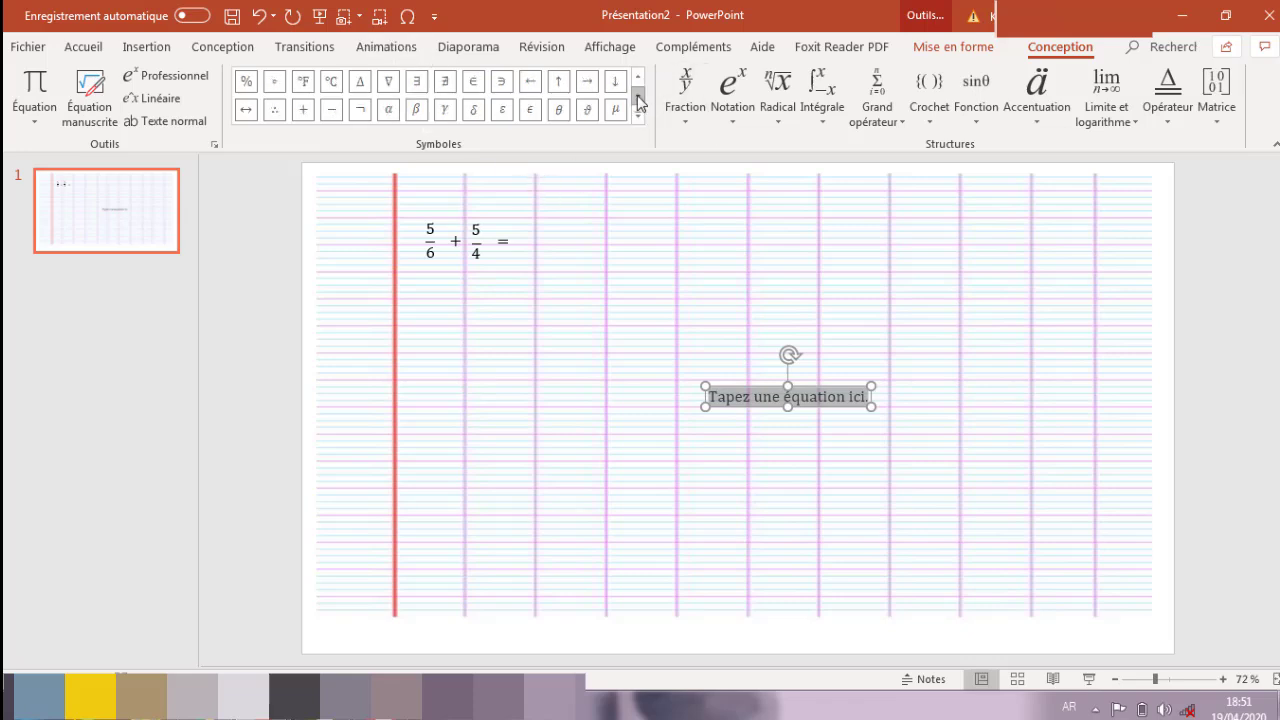
left_click(637, 95)
left_click(637, 95)
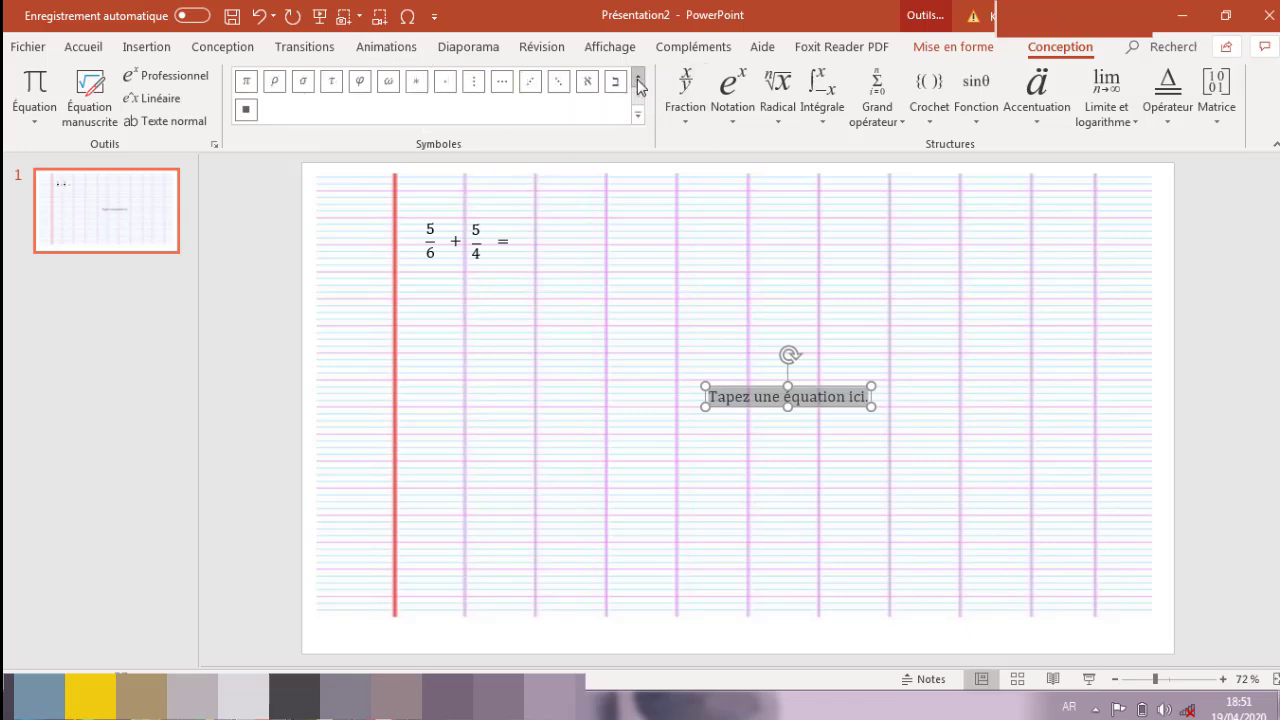
left_click(637, 79)
left_click(507, 112)
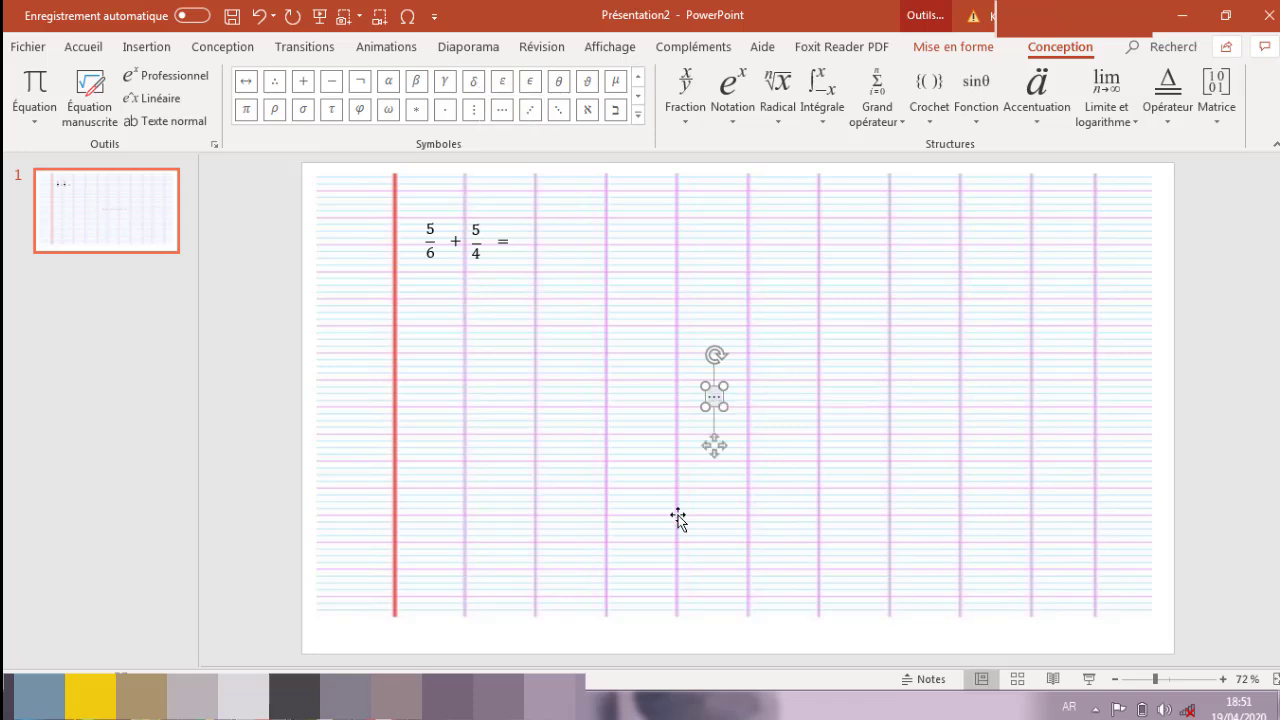
left_click_drag(720, 438, 527, 292)
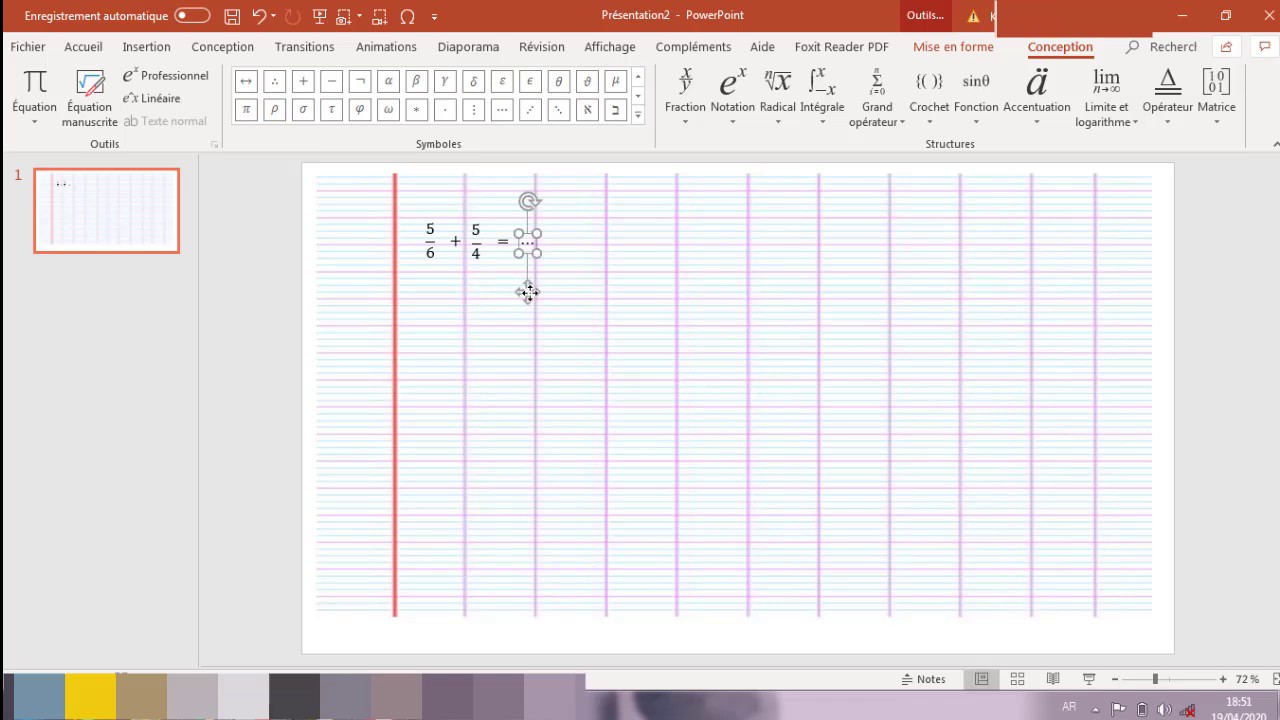
left_click(683, 340)
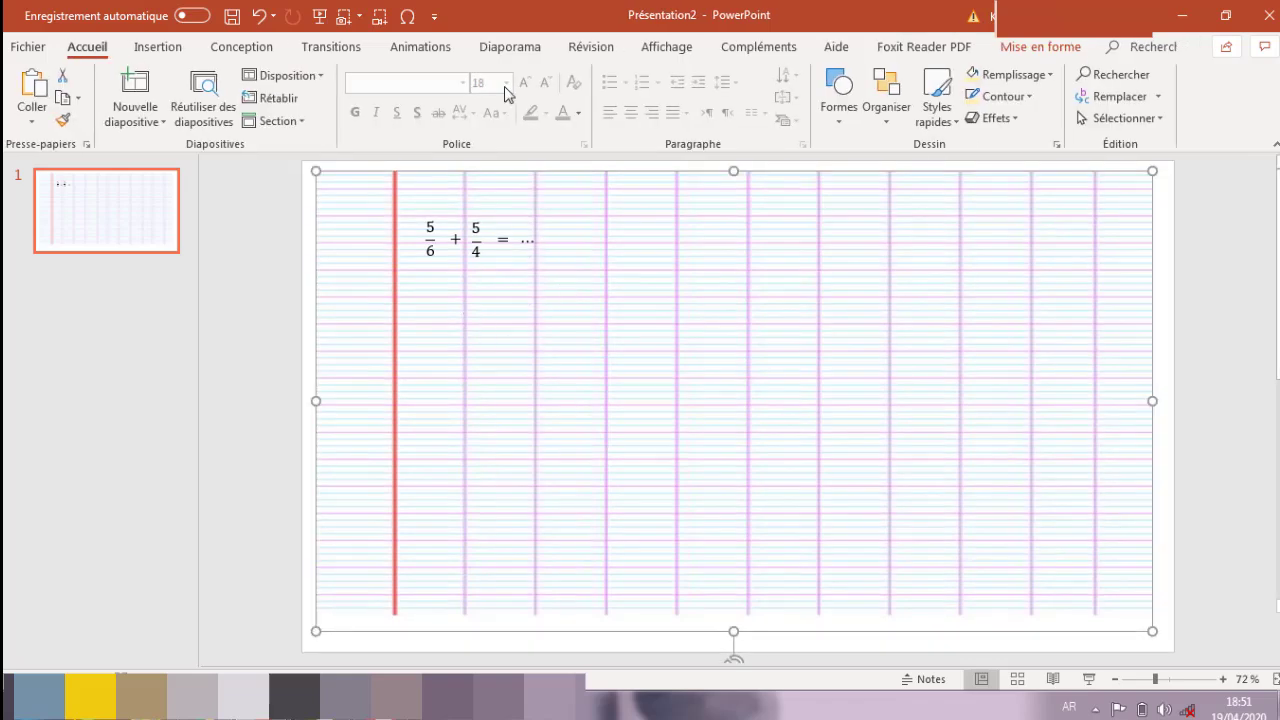
Step: Insert an nth-root radical equation and move it below the 5/6 + 5/4 sum
left_click(406, 18)
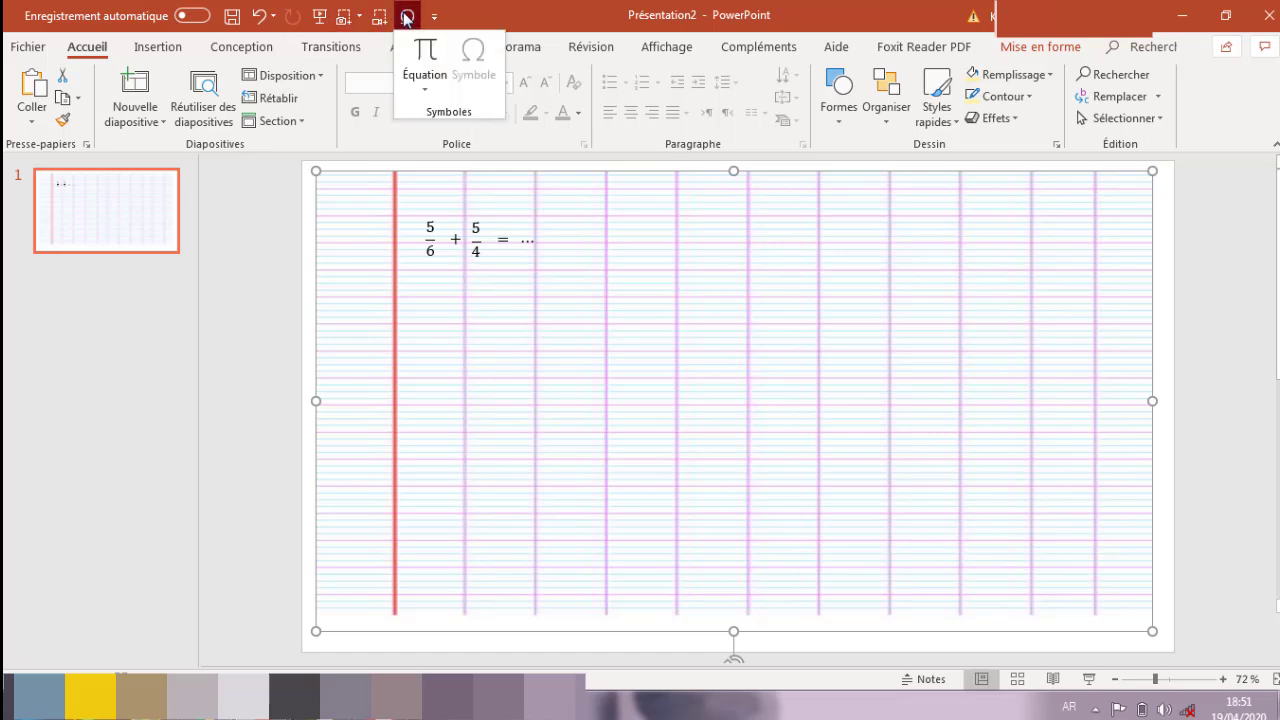
left_click(428, 58)
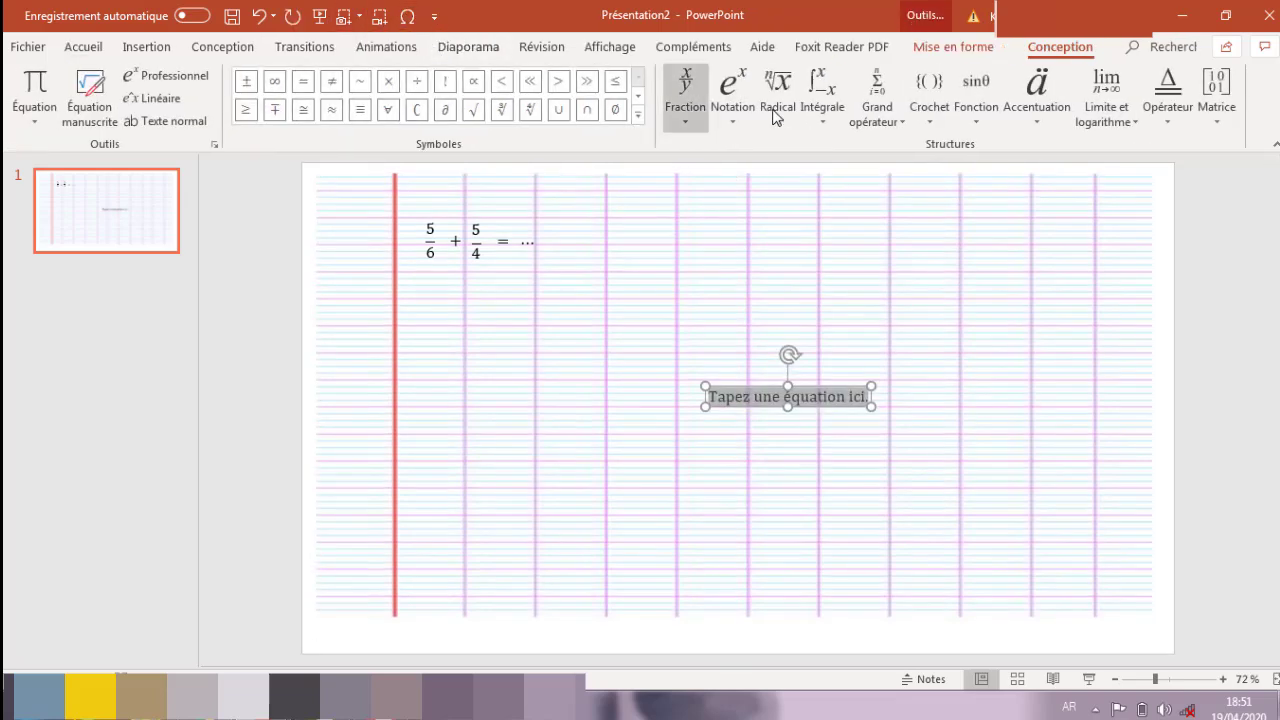
left_click(774, 89)
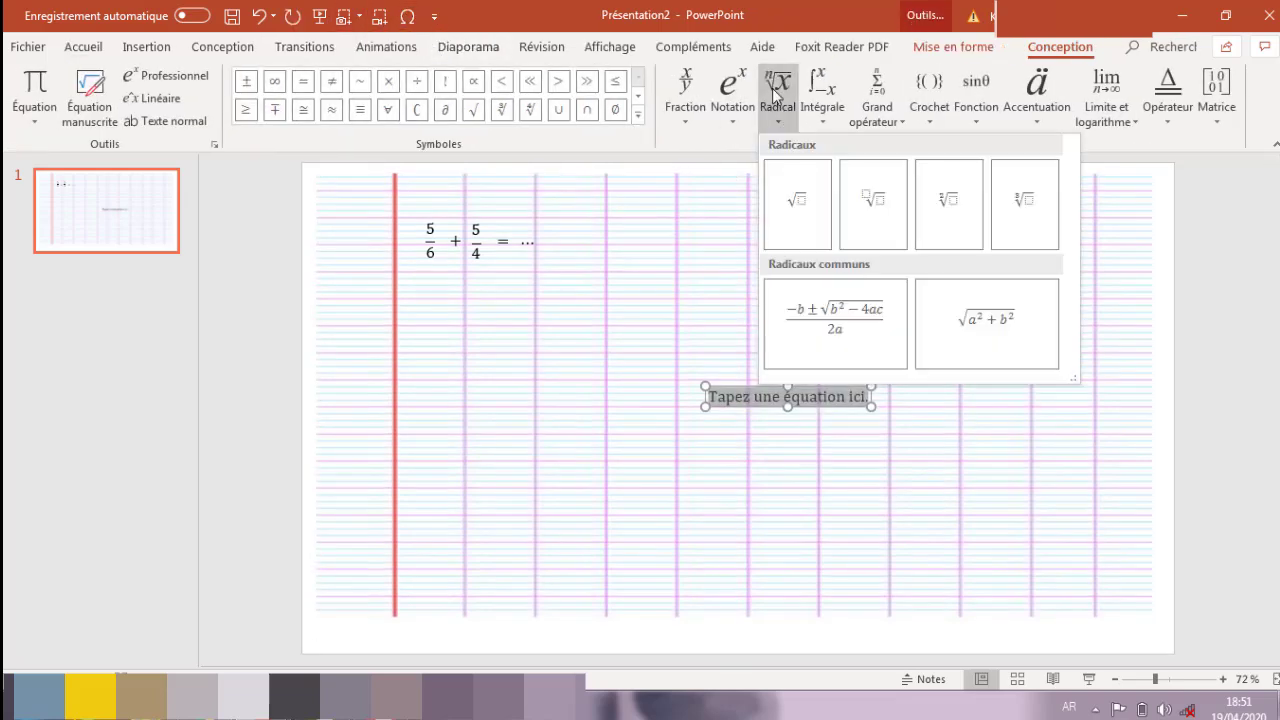
left_click(867, 210)
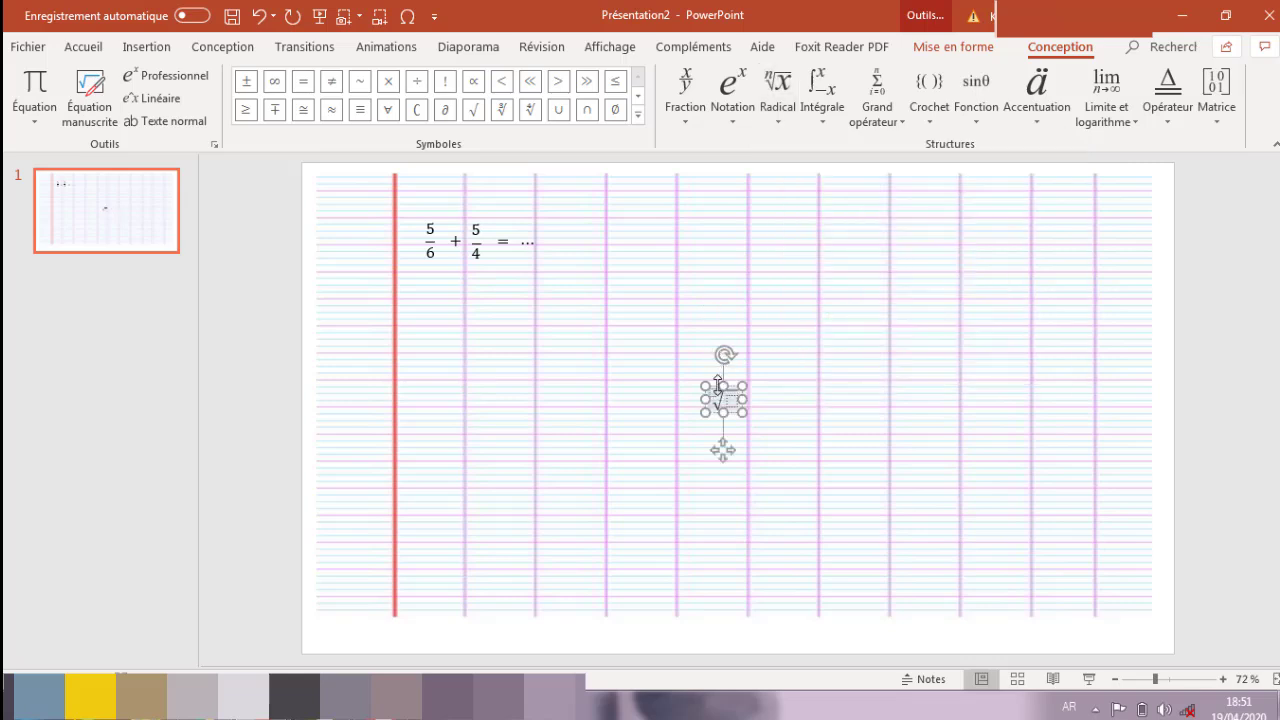
mouse_move(722, 450)
left_mouse_down()
mouse_move(454, 312)
mouse_move(449, 392)
left_mouse_up()
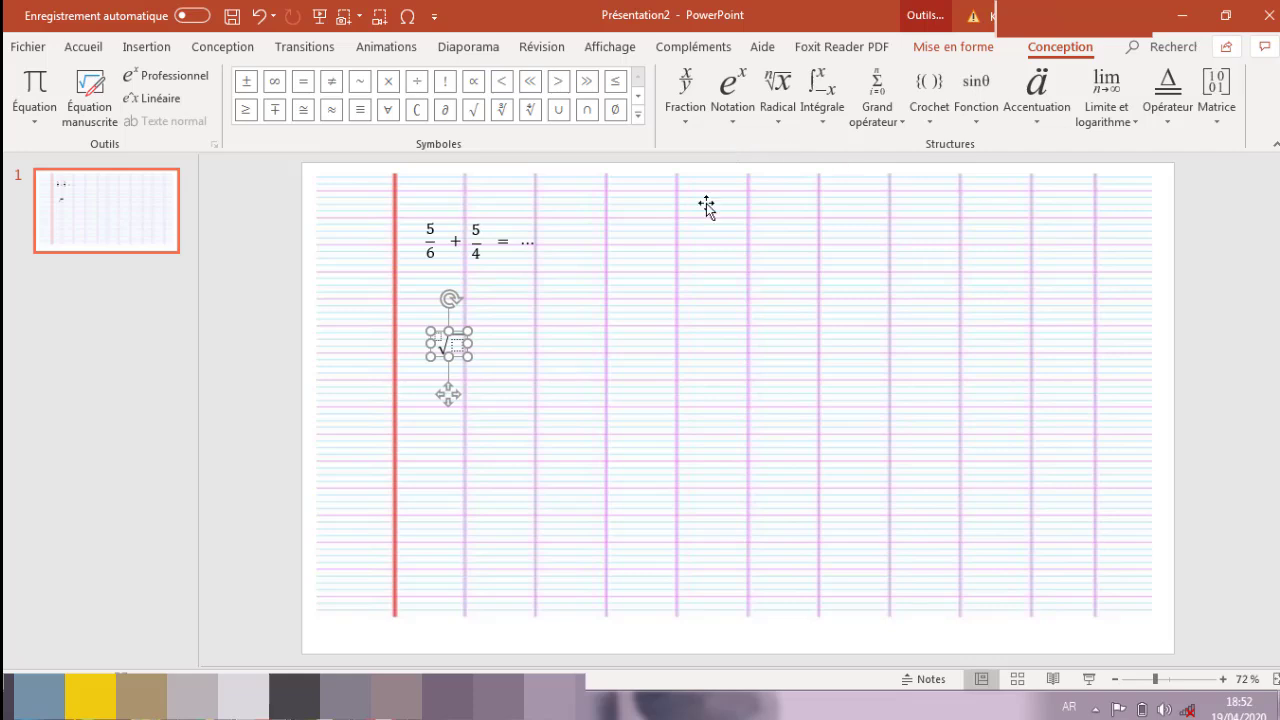
left_click(589, 392)
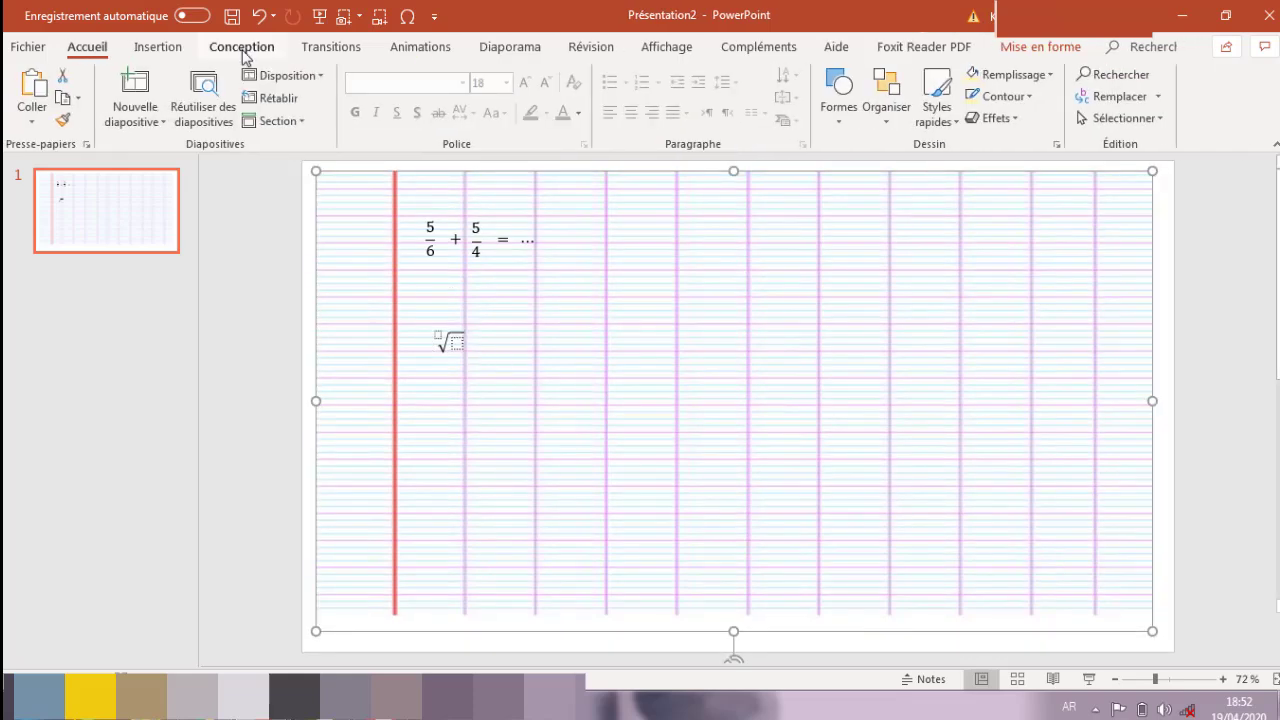
Step: Draw a dark vertical line near the slide centre
left_click(158, 47)
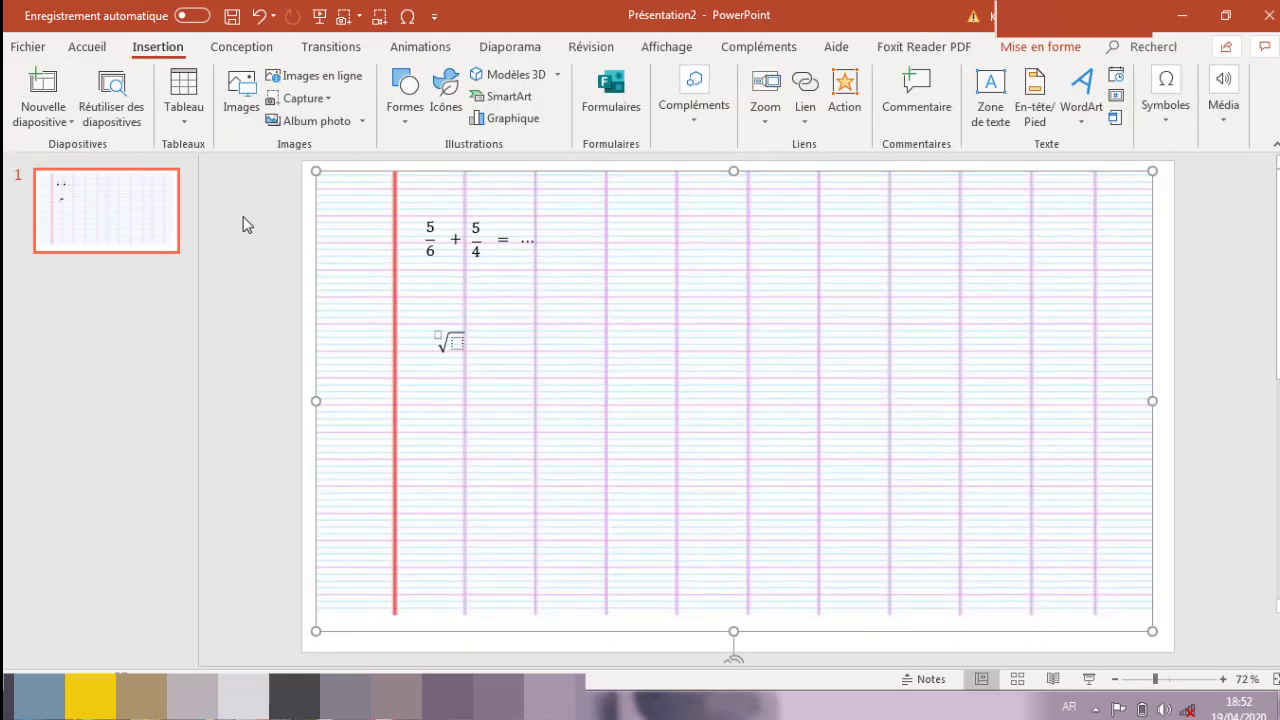
left_click(411, 120)
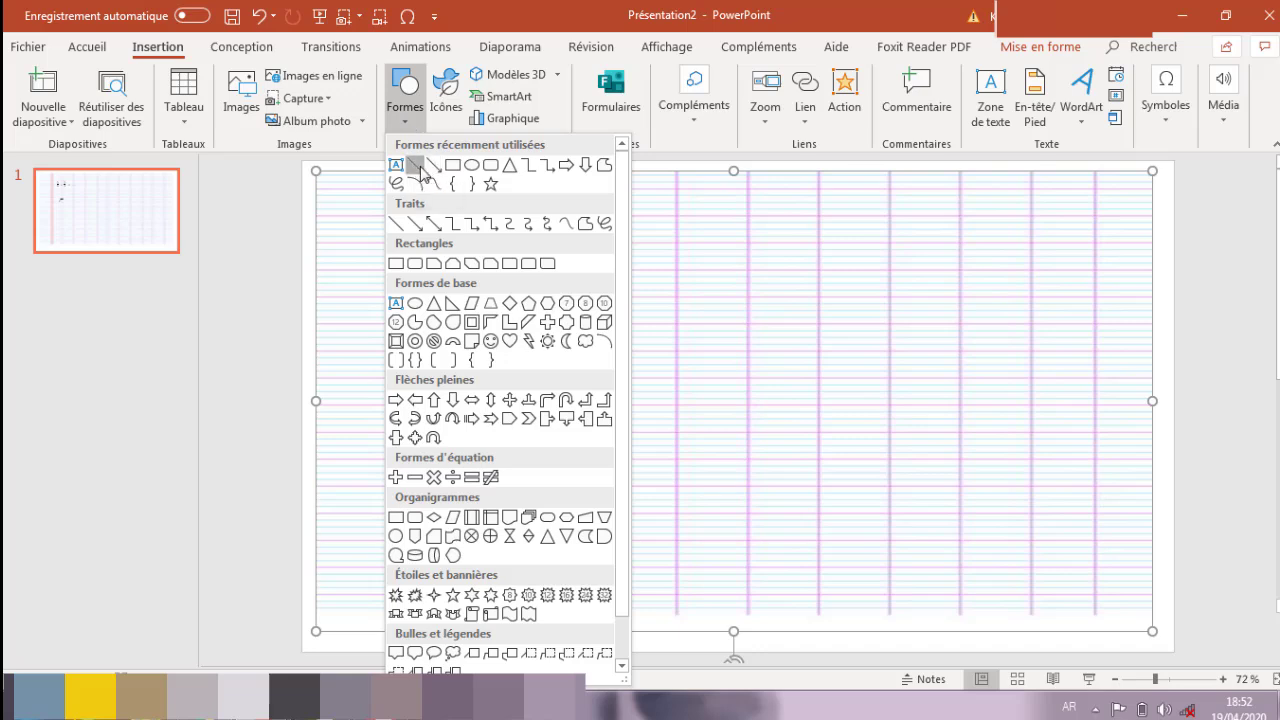
key("Escape")
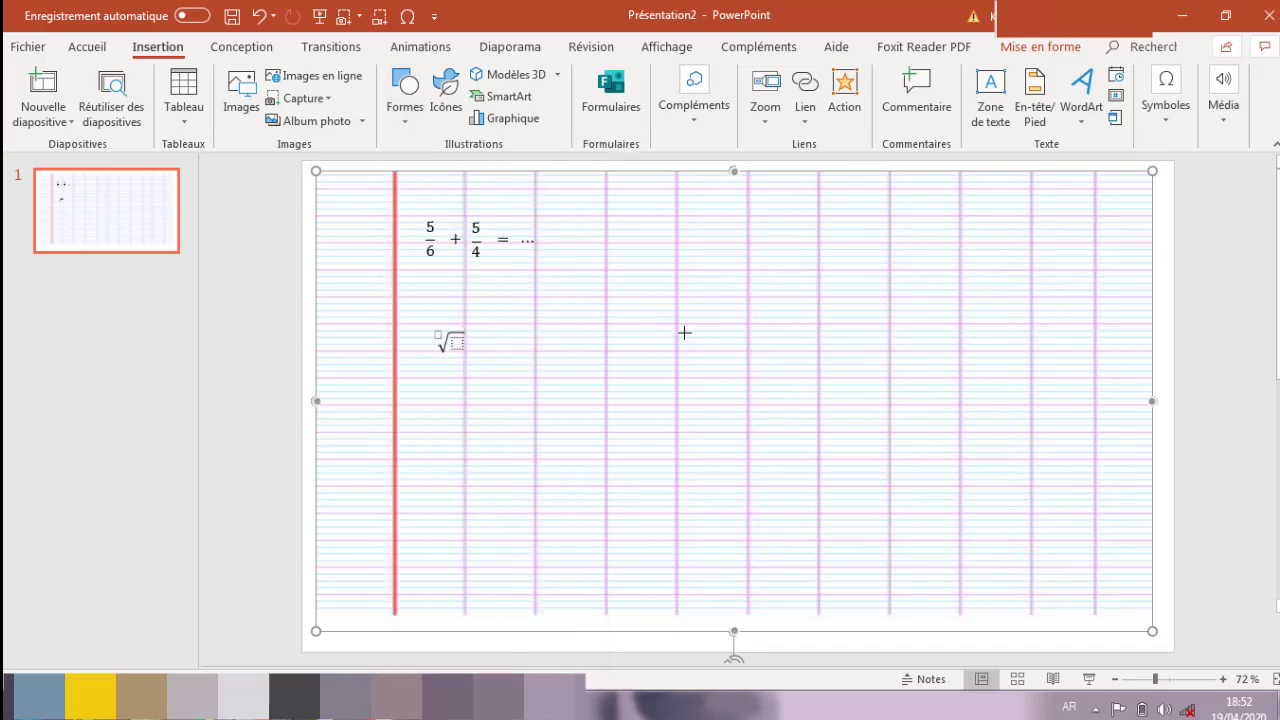
left_click_drag(676, 323, 676, 438)
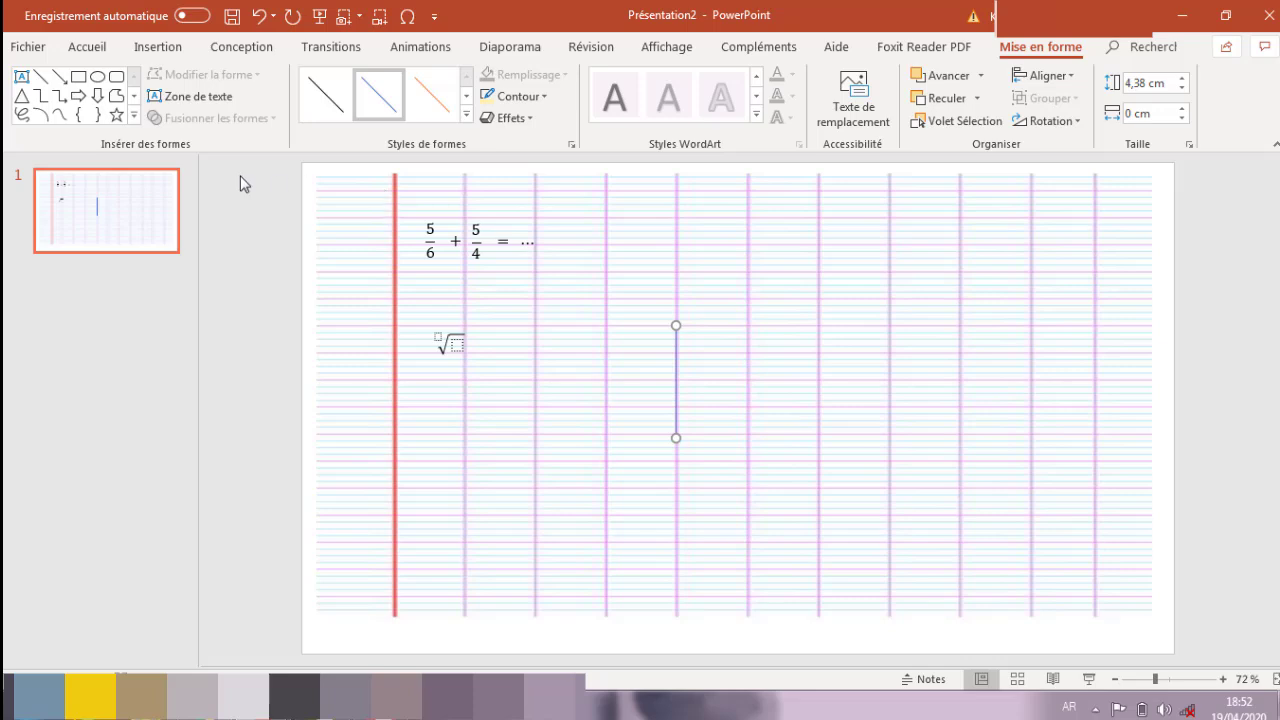
left_click(329, 102)
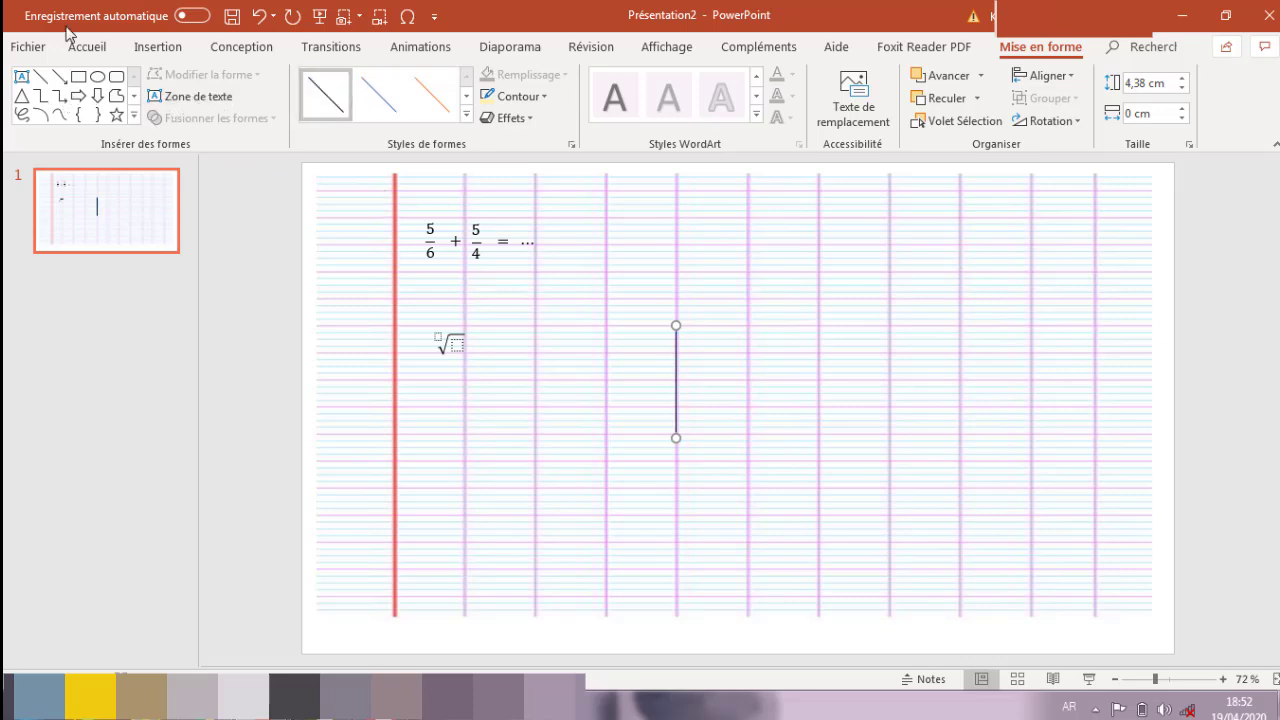
Step: Duplicate the line and reshape the copy into a short horizontal stroke at its top
left_click(86, 50)
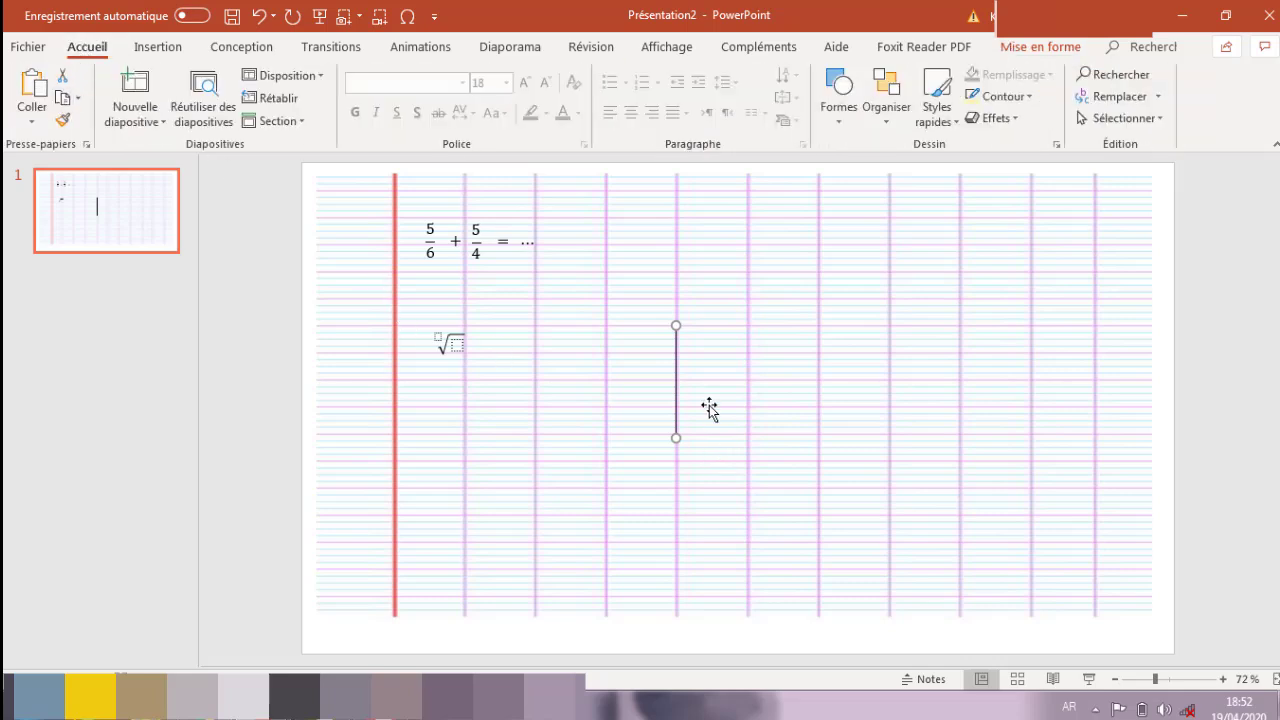
key("ctrl+v")
mouse_move(687, 447)
left_mouse_down()
mouse_move(728, 340)
mouse_move(699, 351)
left_mouse_up()
left_click(706, 330)
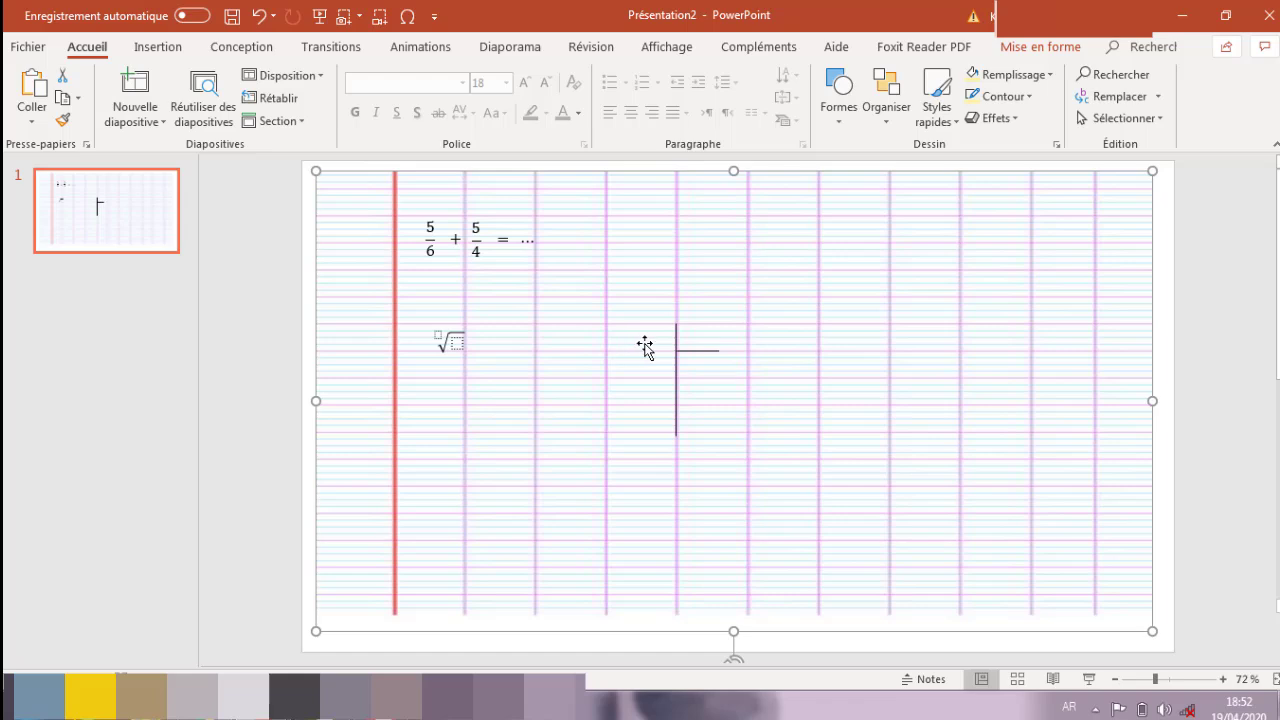
Step: Add a text box reading 5 above the bracket's horizontal stroke
left_click(160, 47)
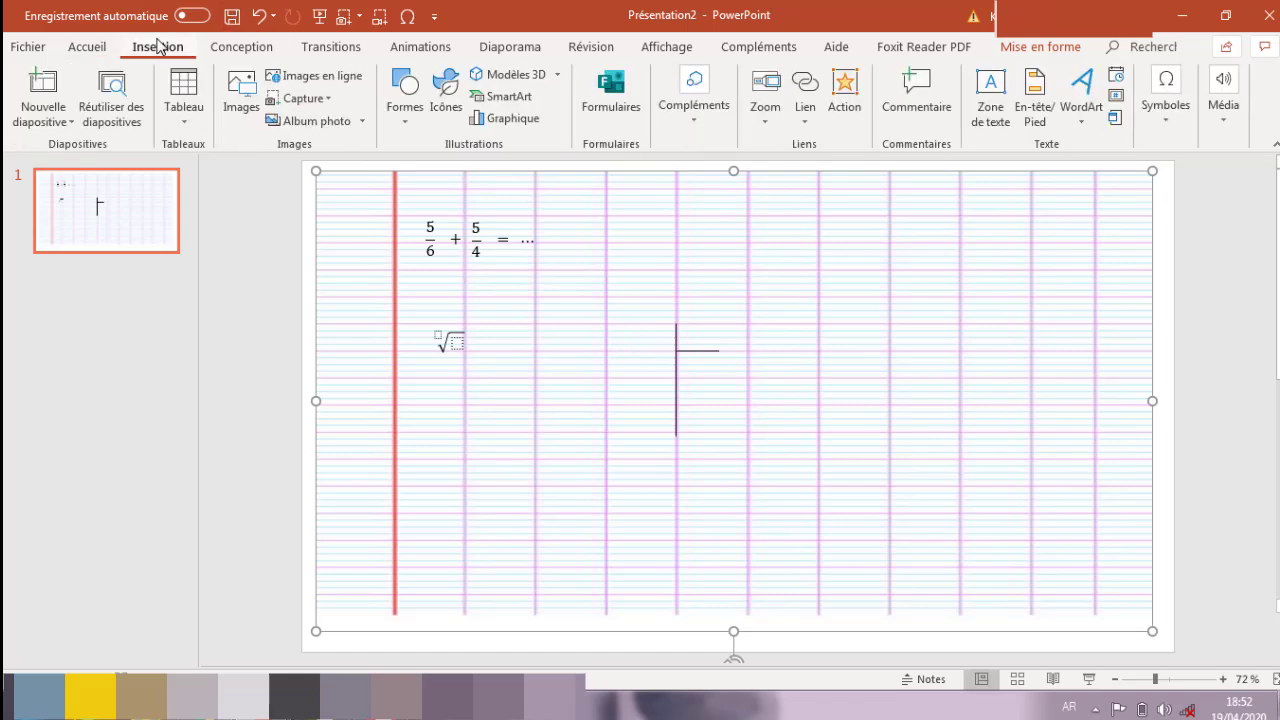
left_click(405, 110)
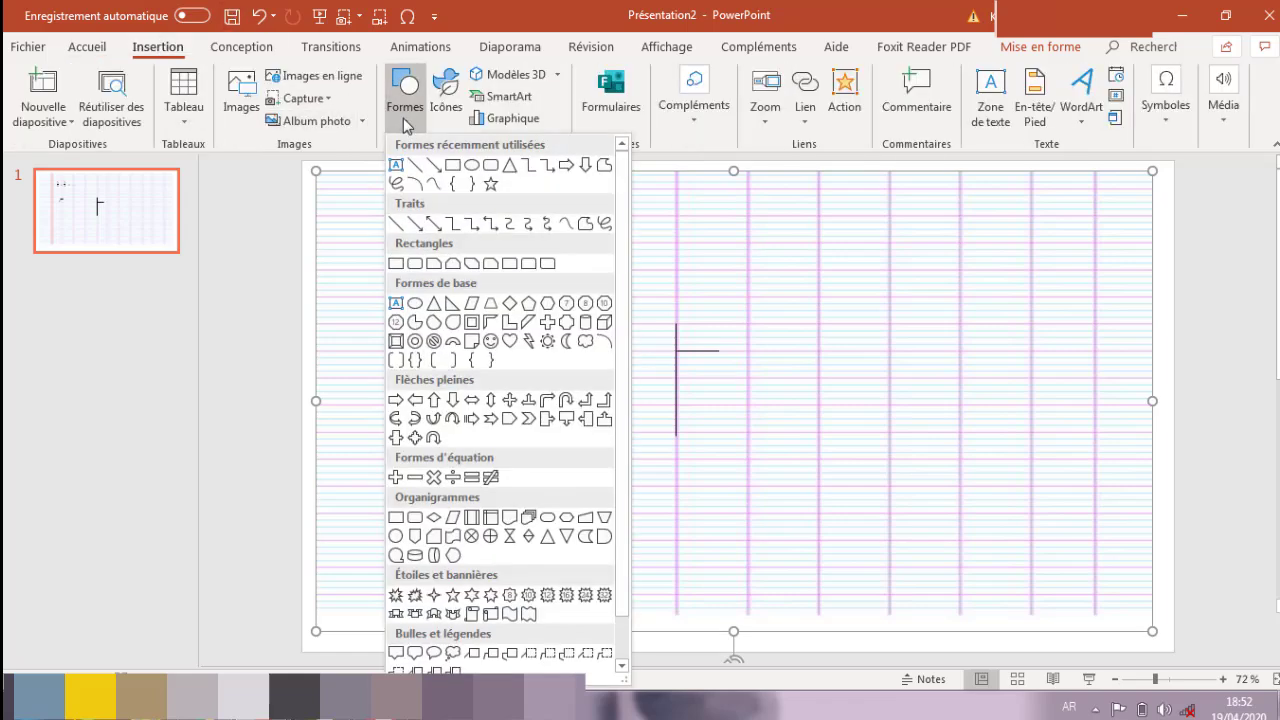
left_click(396, 167)
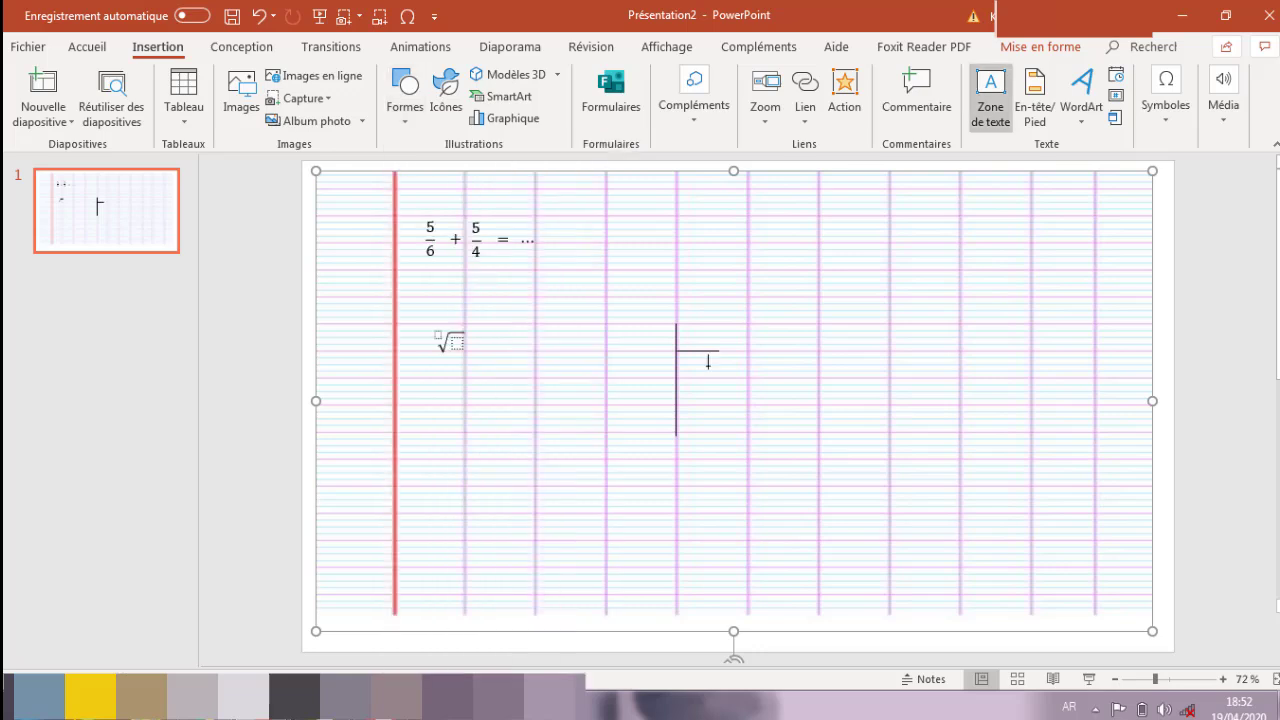
left_click_drag(686, 330, 740, 356)
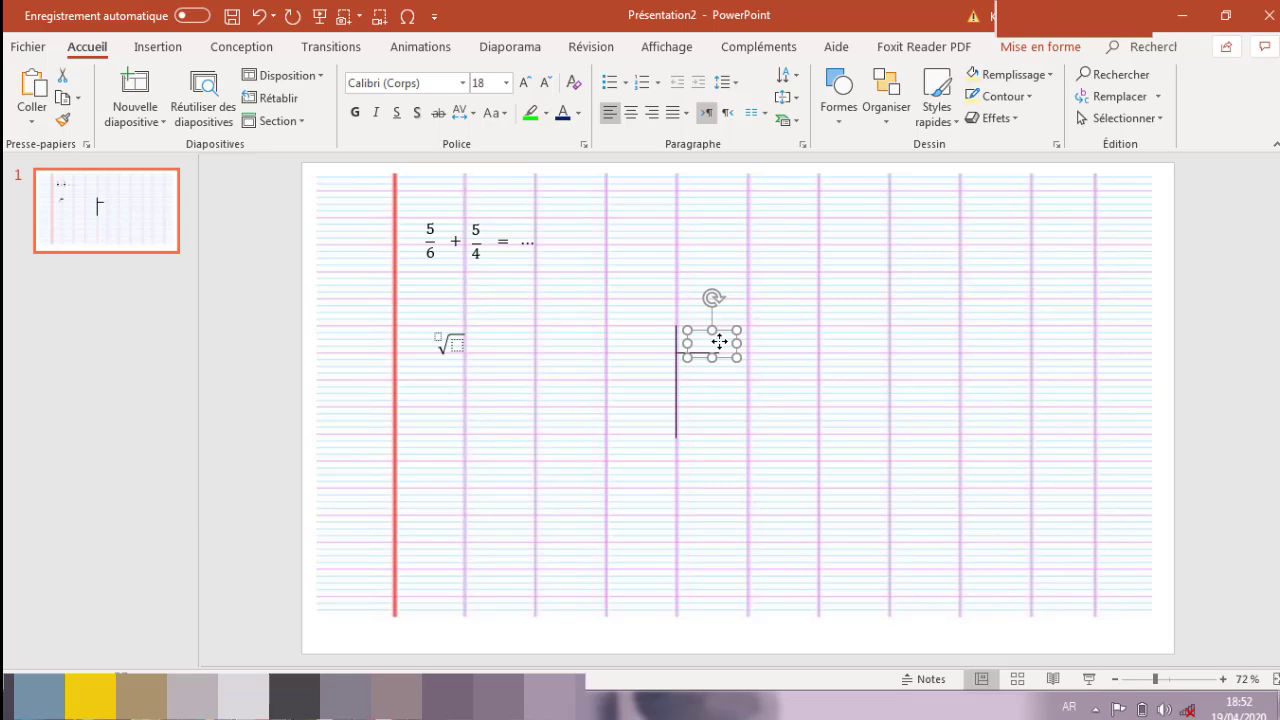
type("5")
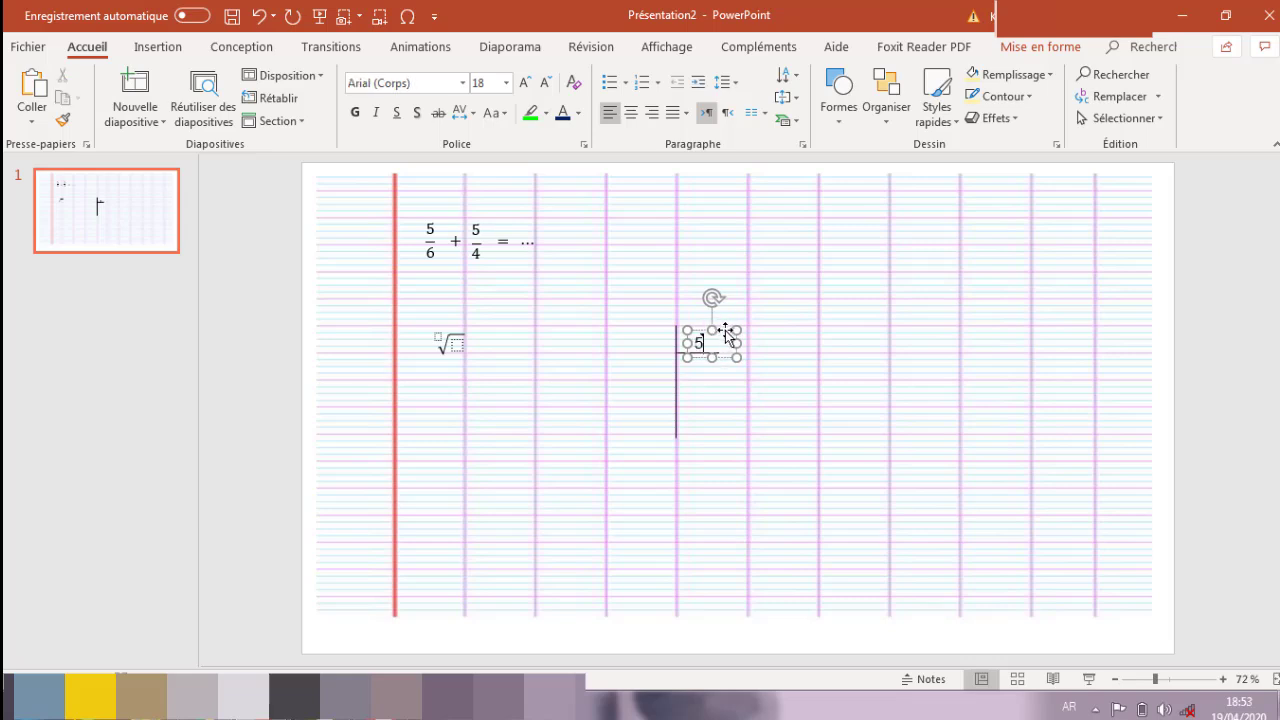
left_click(726, 331)
Step: Paste a copy of the text box left of the bracket and change it to 50
left_click(616, 341)
key("ctrl+v")
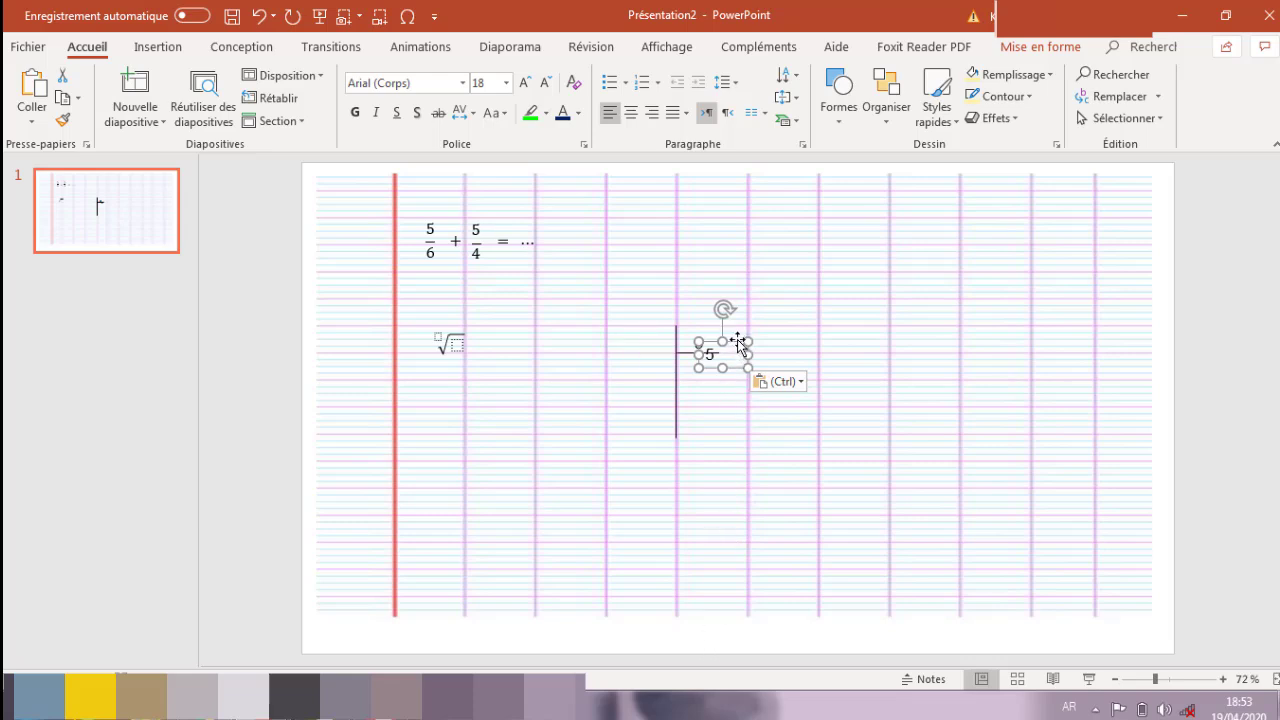
left_click_drag(737, 339, 659, 336)
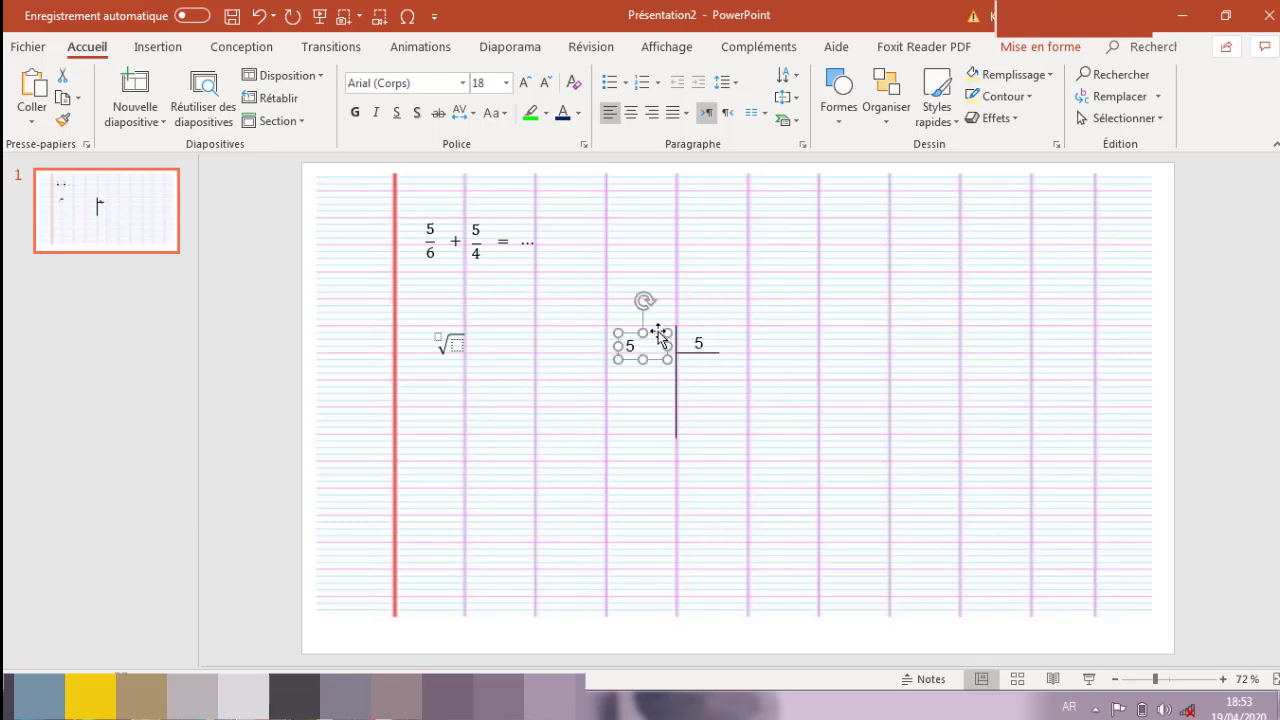
double_click(630, 343)
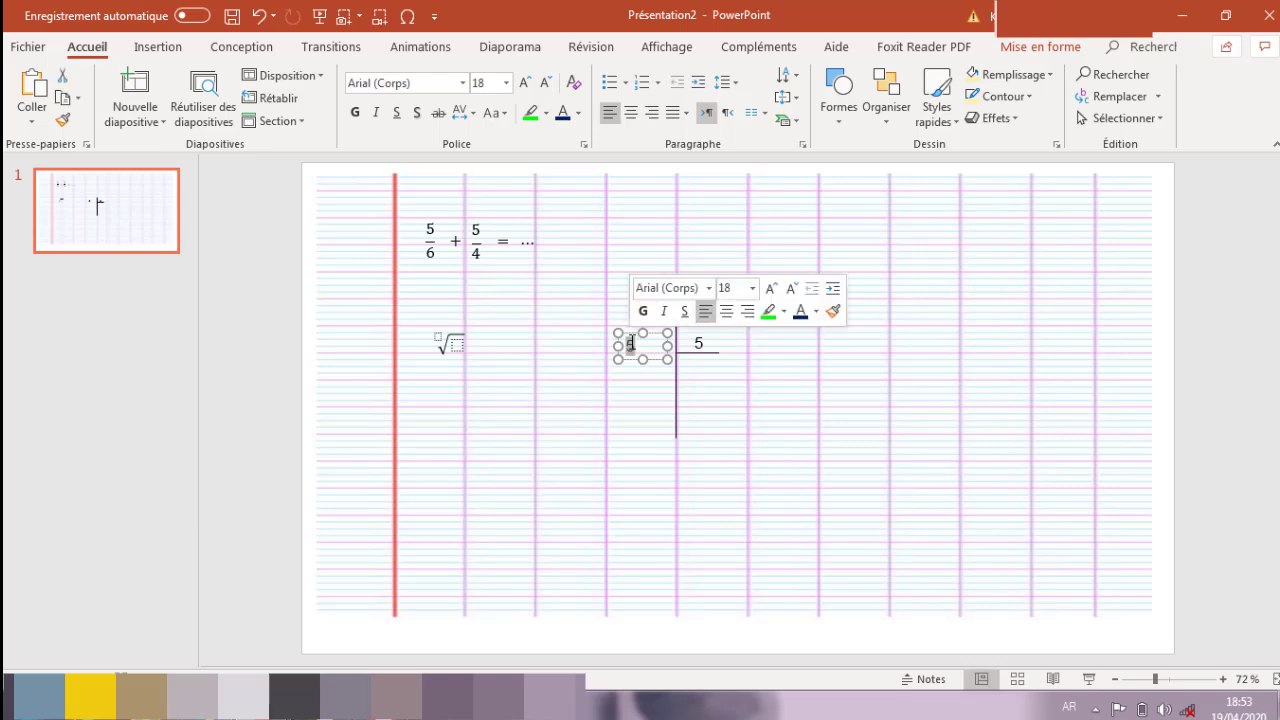
type("50")
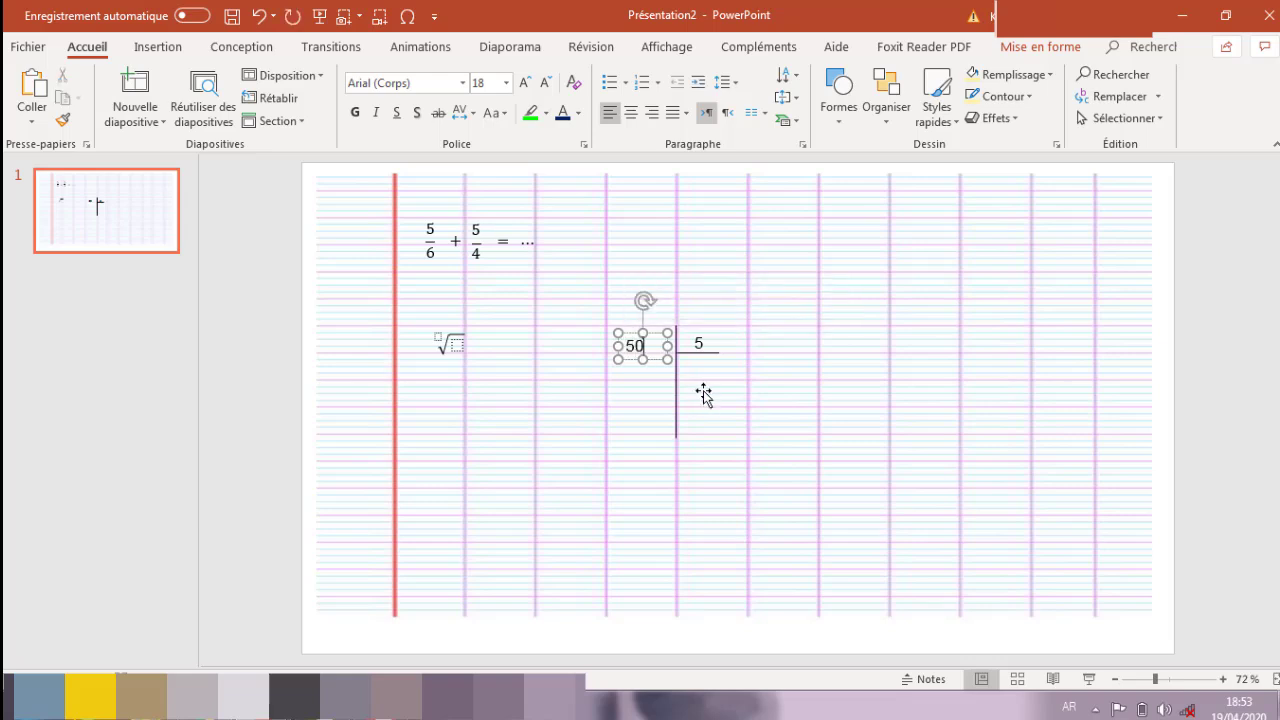
left_click(696, 372)
Step: Paste a copy of the 5 box under the divisor stroke and change it to 10
key("ctrl+v")
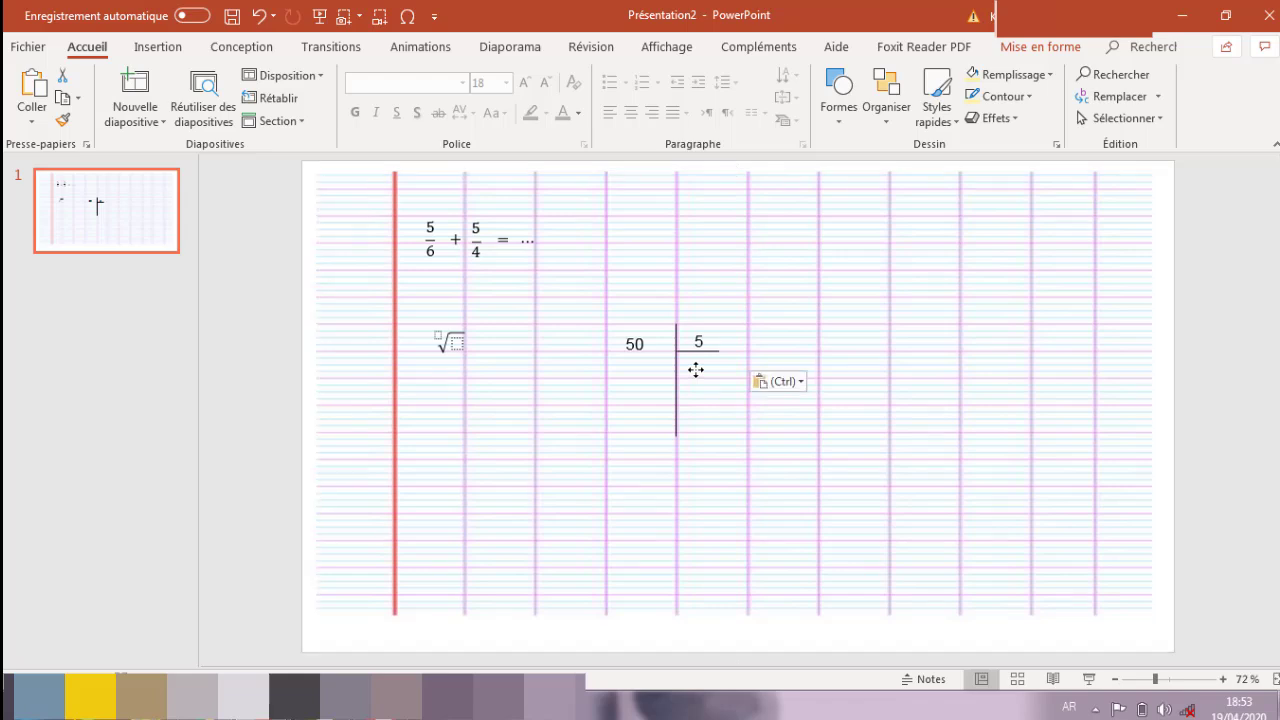
mouse_move(696, 368)
left_mouse_down()
mouse_move(726, 380)
mouse_move(698, 372)
left_mouse_up()
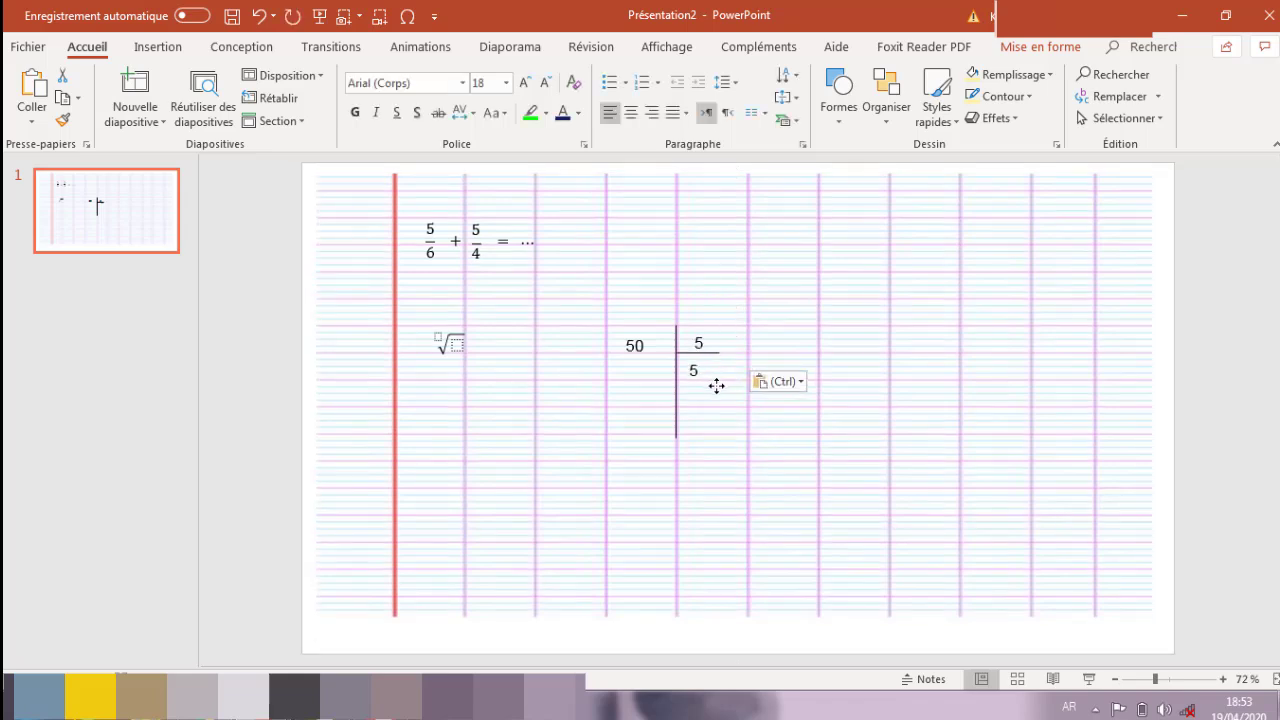
double_click(696, 370)
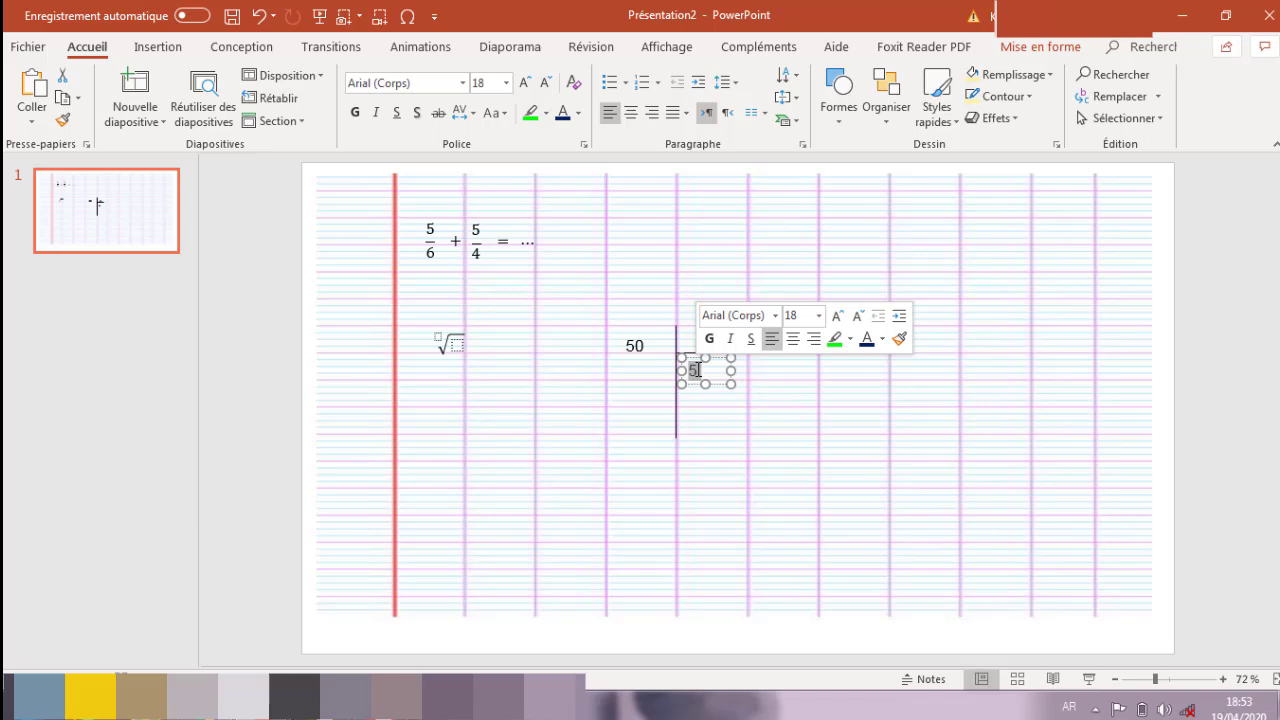
type("10")
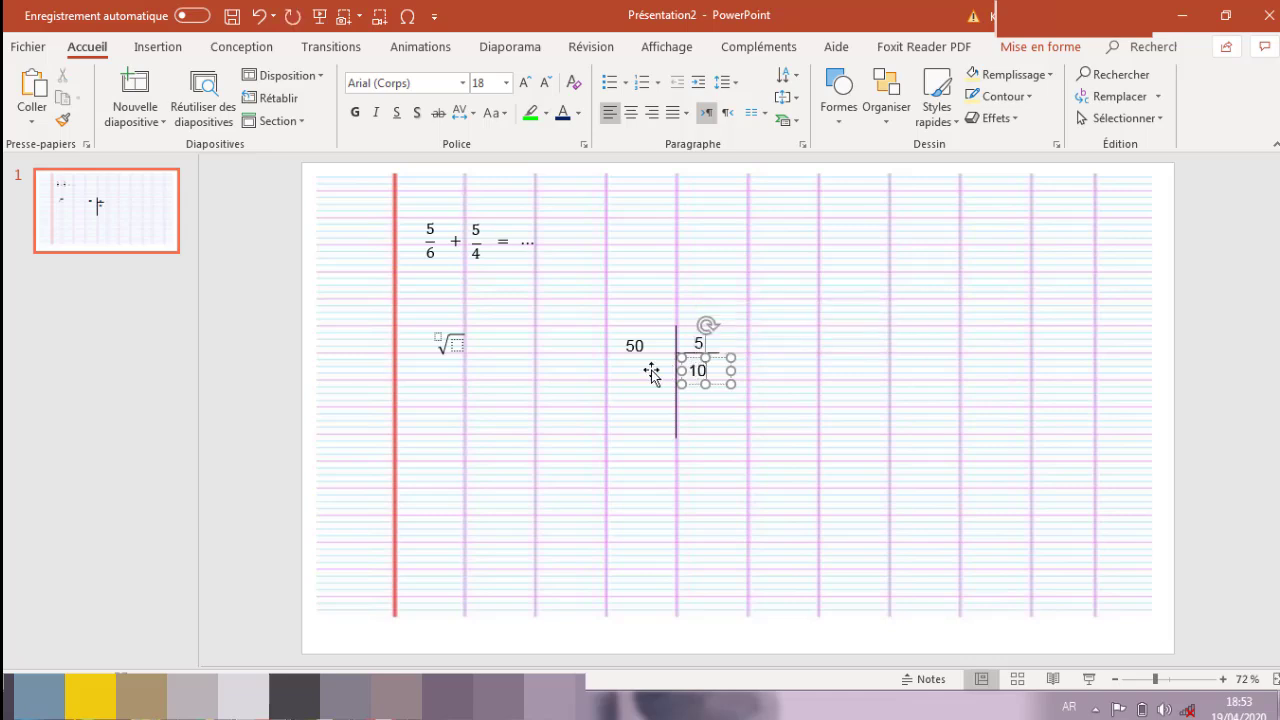
left_click(648, 371)
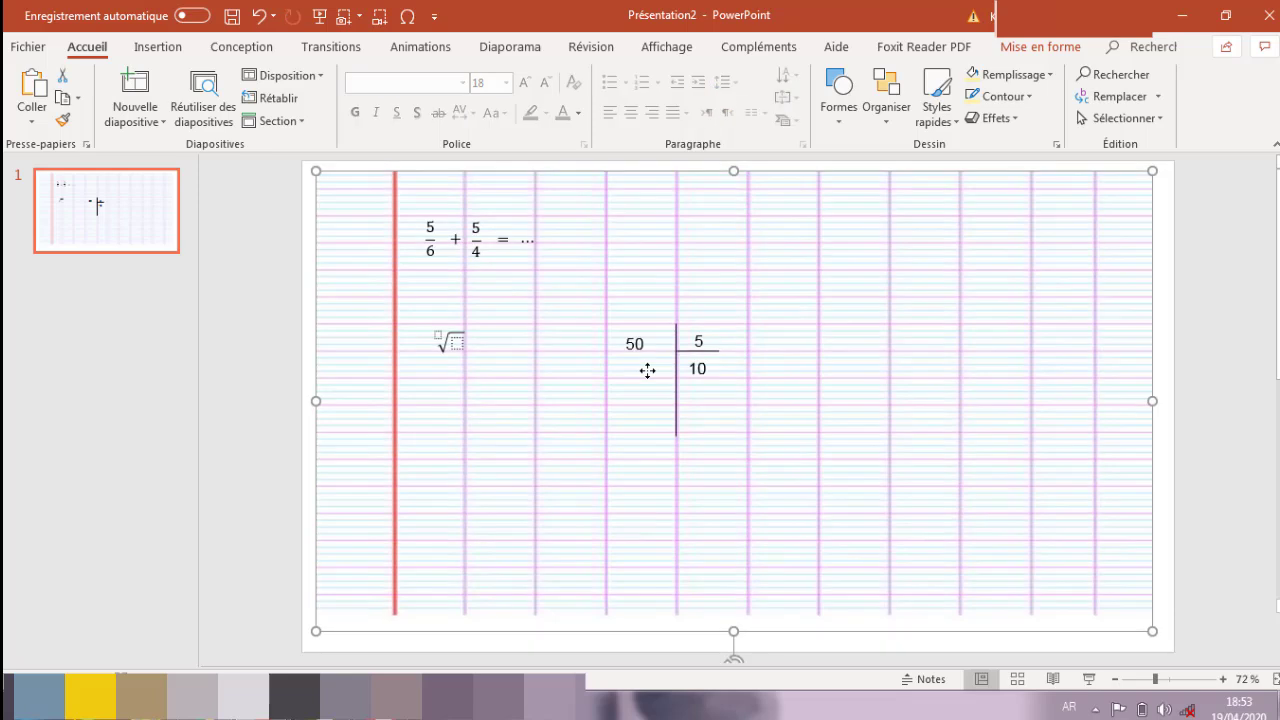
Step: Paste another 5 box just below 50 and extend it to read 550
key("ctrl+v")
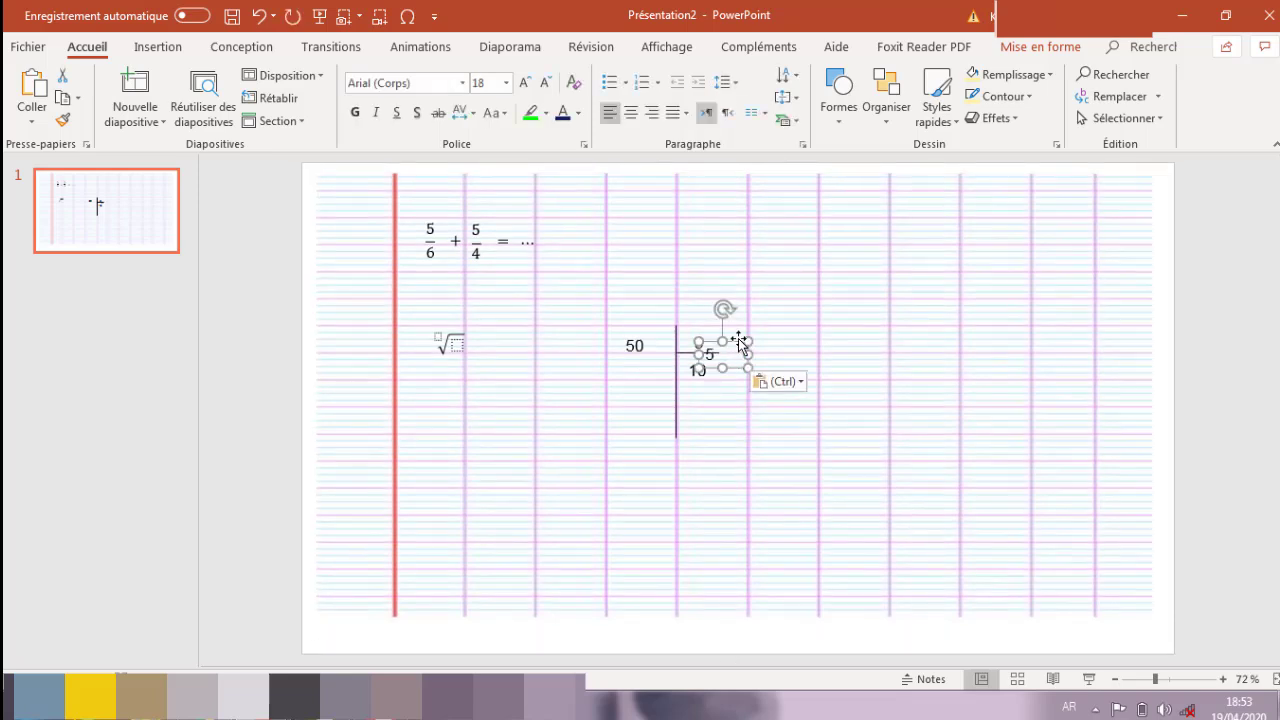
left_click_drag(738, 338, 656, 356)
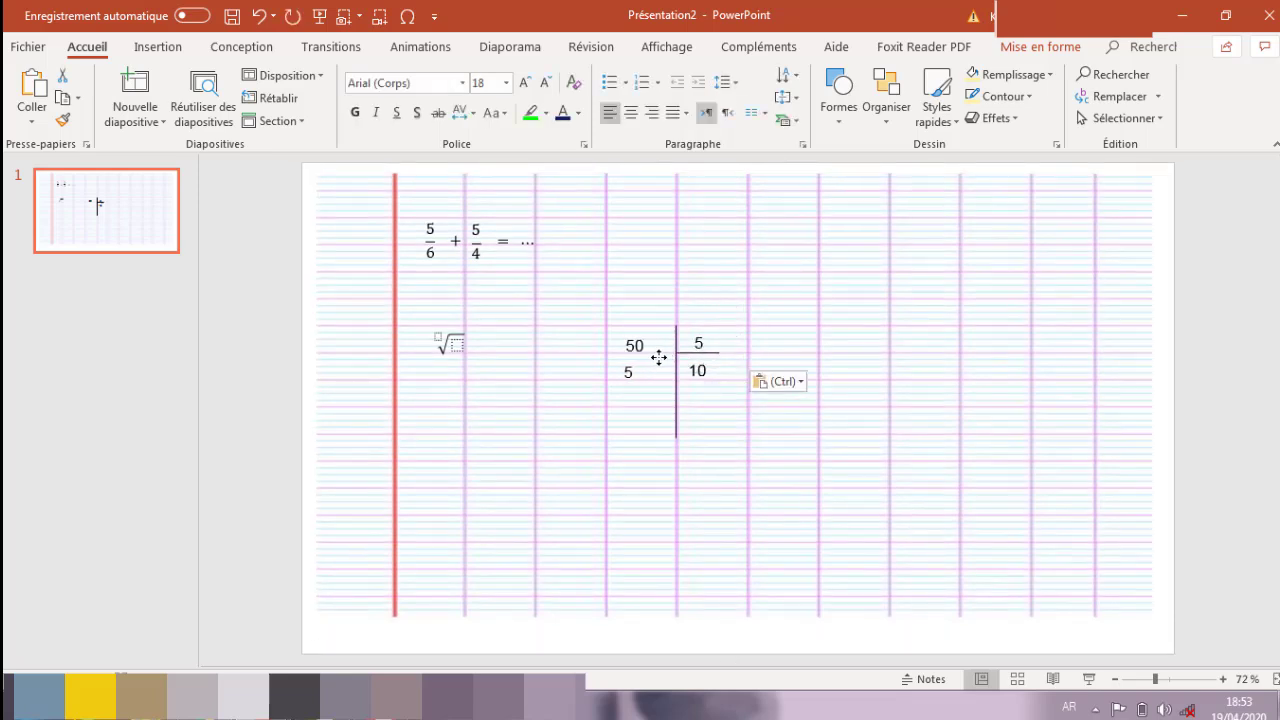
left_click(630, 372)
left_click(634, 372)
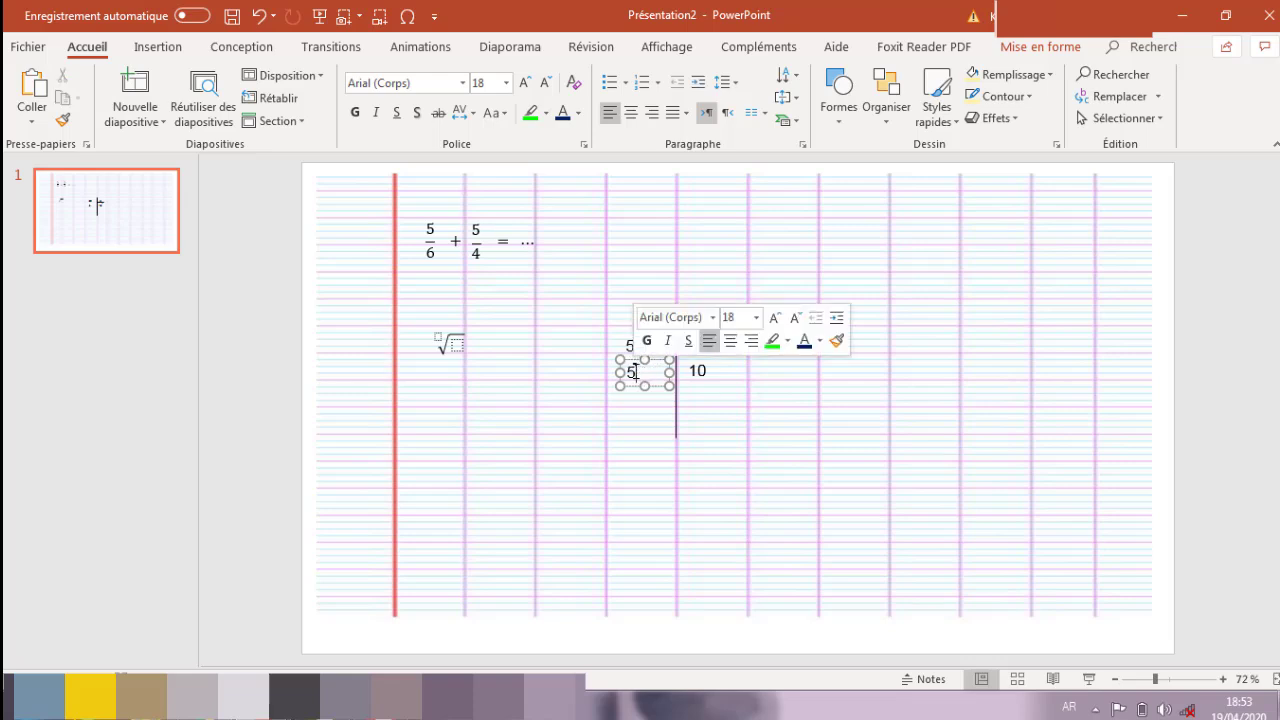
left_click(634, 373)
type("5")
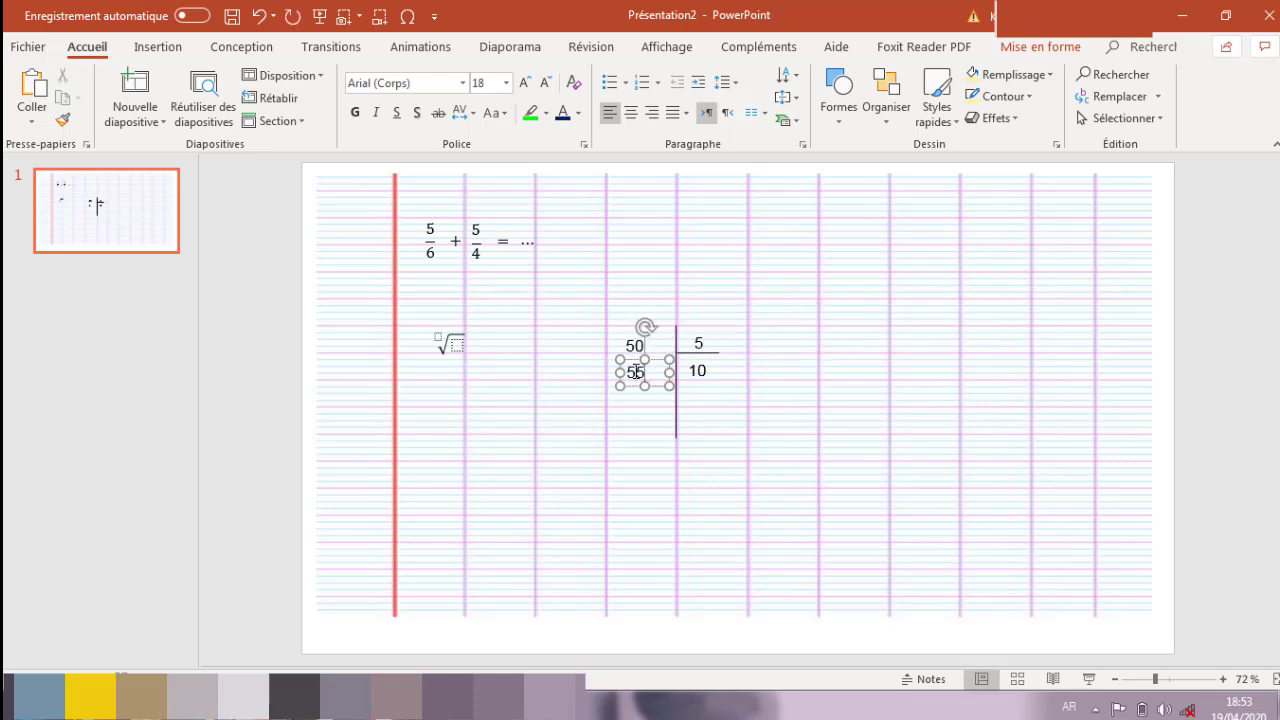
type("0")
left_click(595, 357)
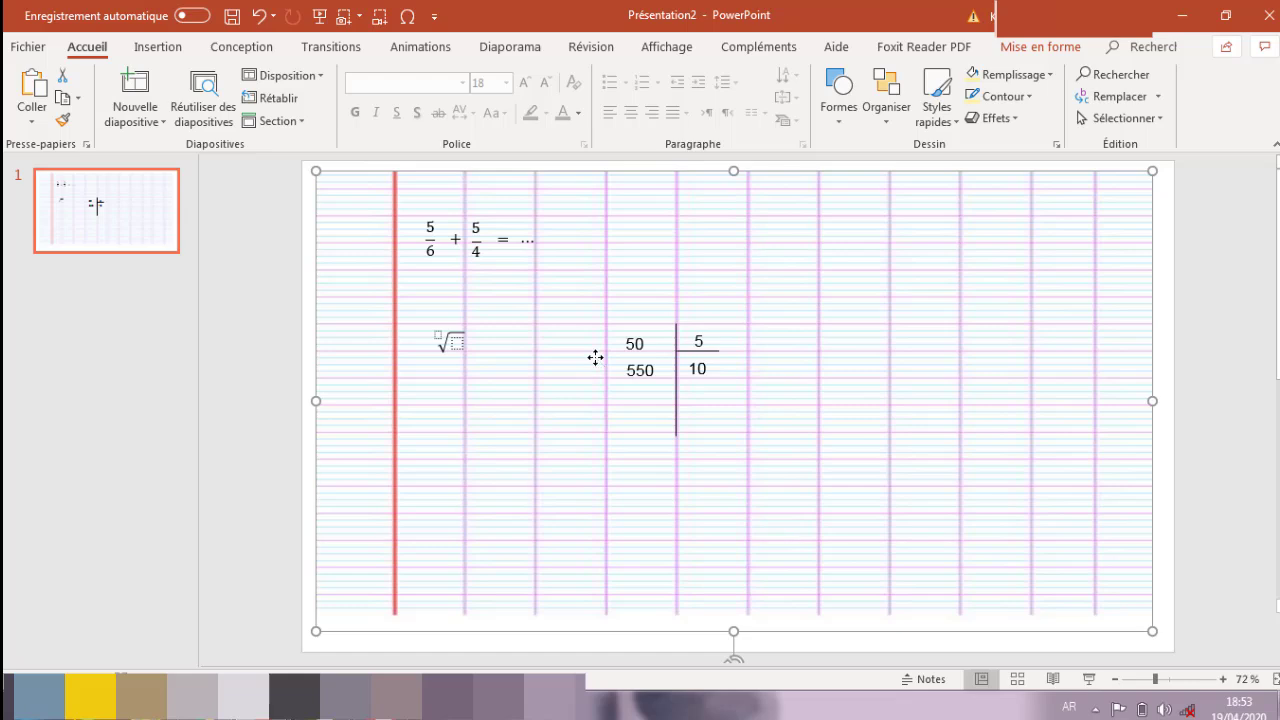
Step: Turn a pasted copy of the 5 box into a minus sign left of 550, enlarged two sizes
key("ctrl+v")
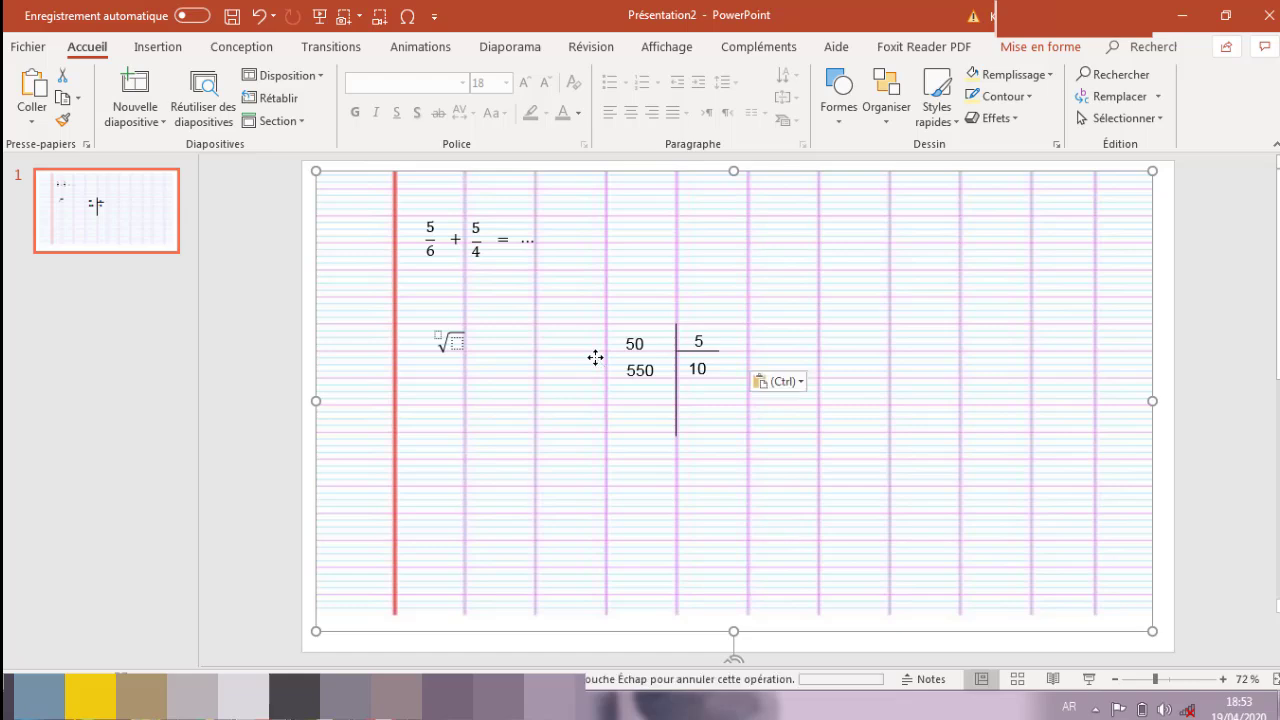
left_click_drag(738, 340, 619, 342)
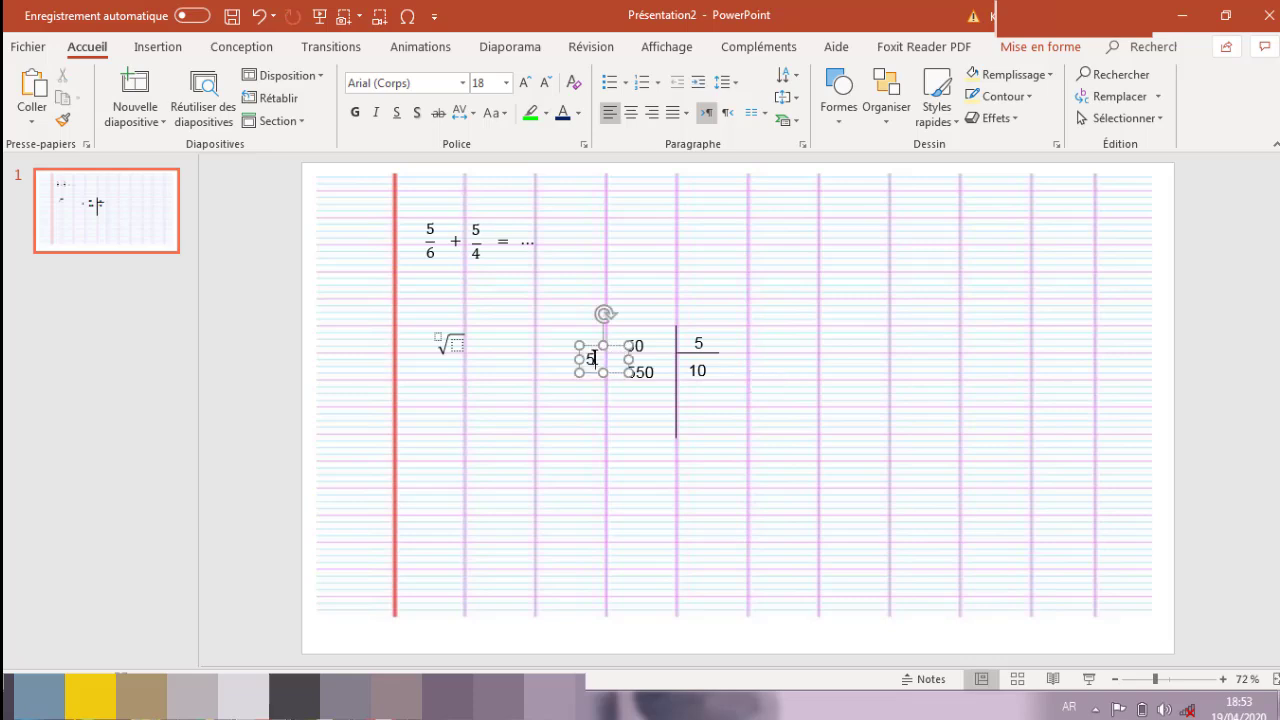
double_click(594, 358)
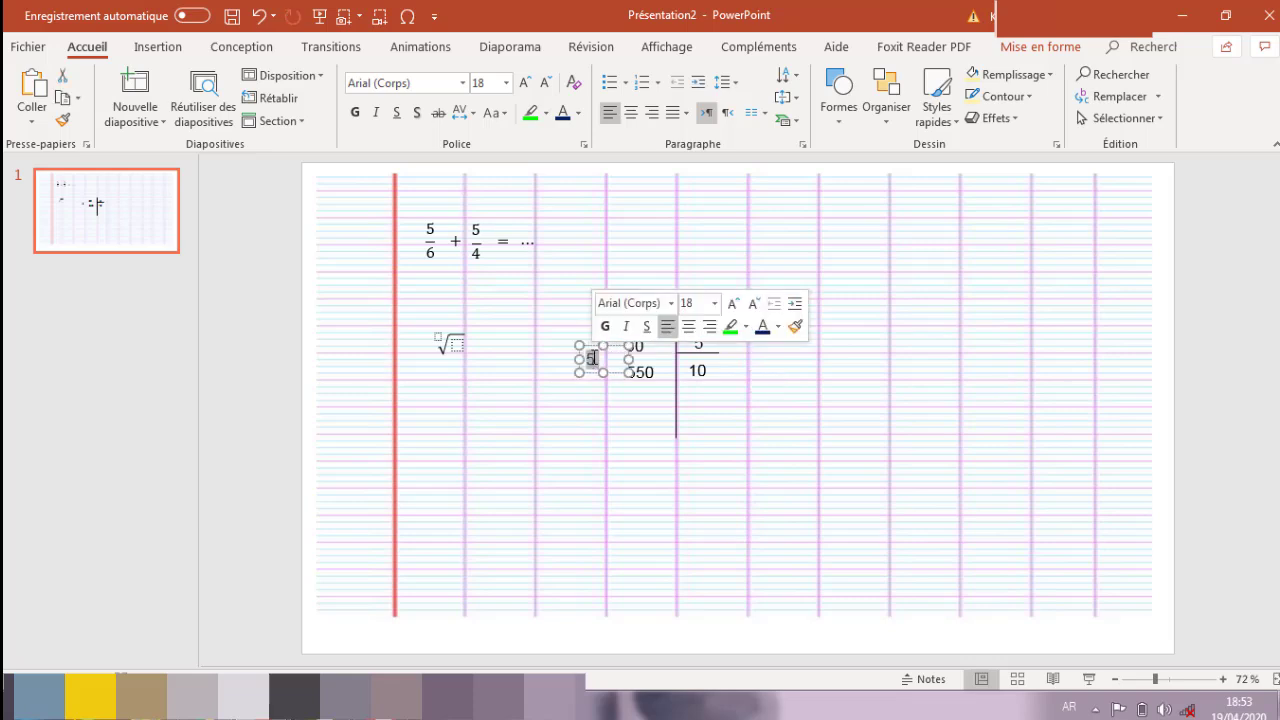
type("-")
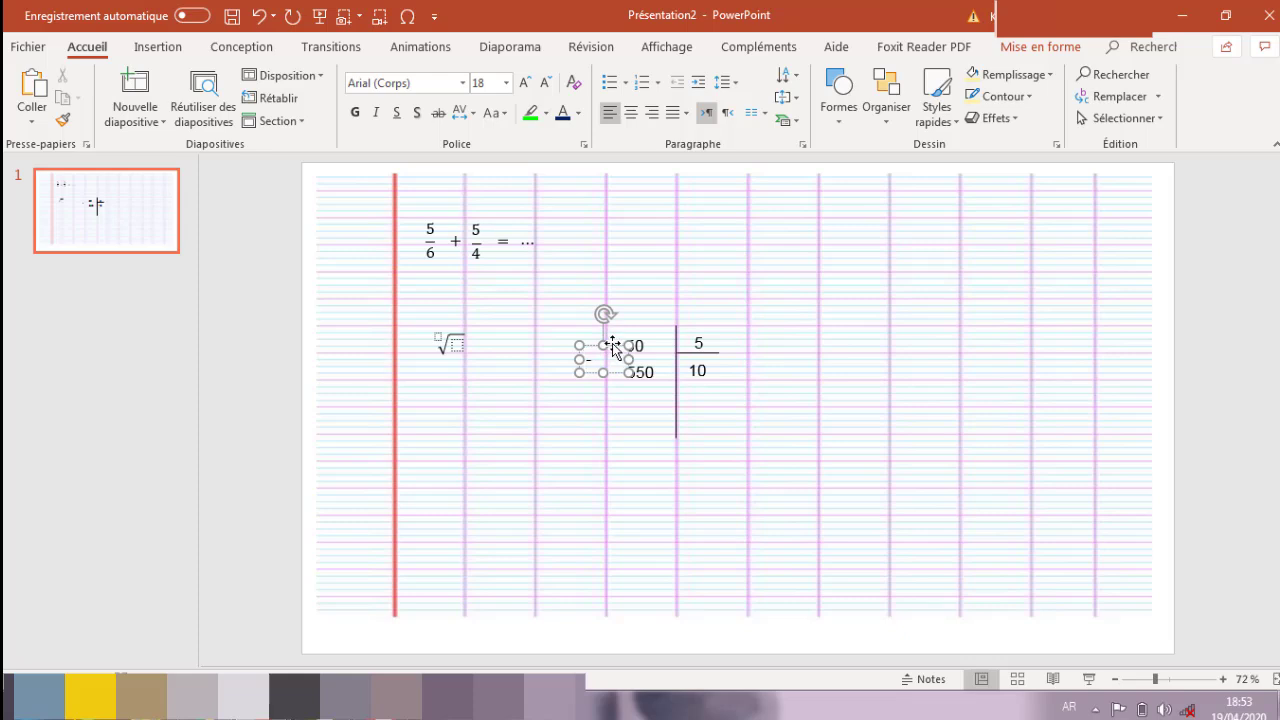
left_click_drag(617, 343, 638, 345)
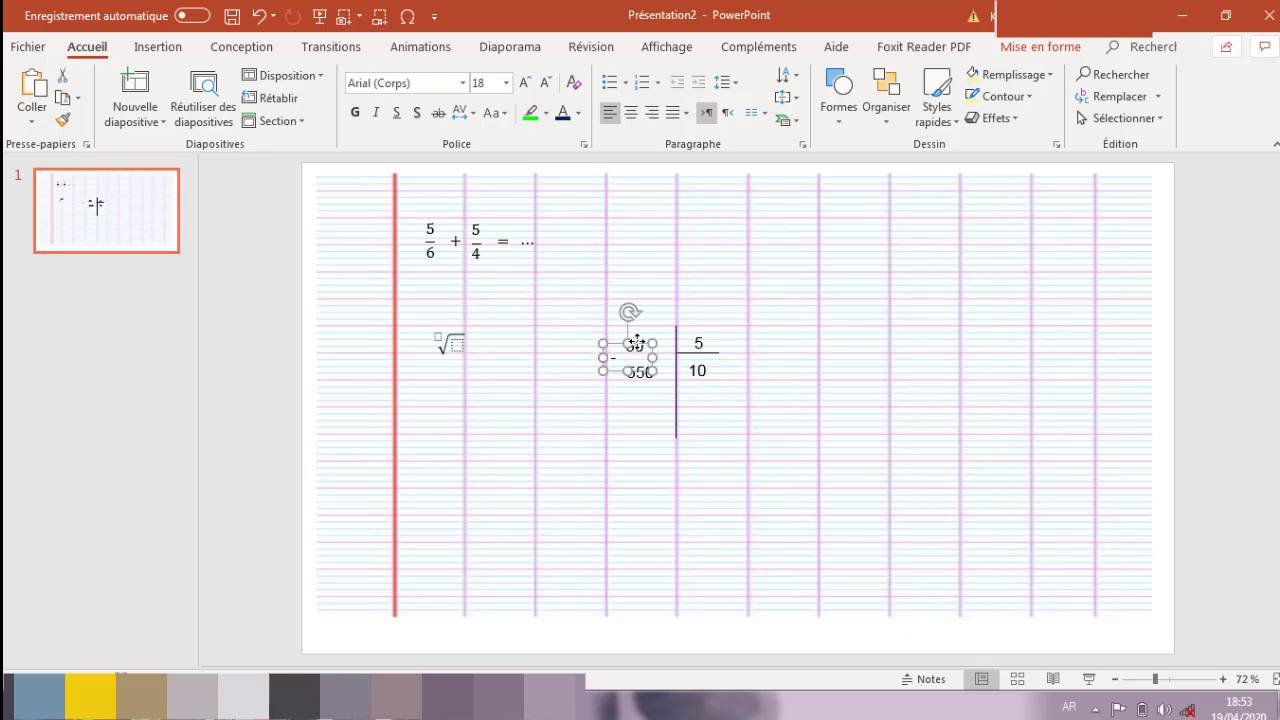
left_click(523, 90)
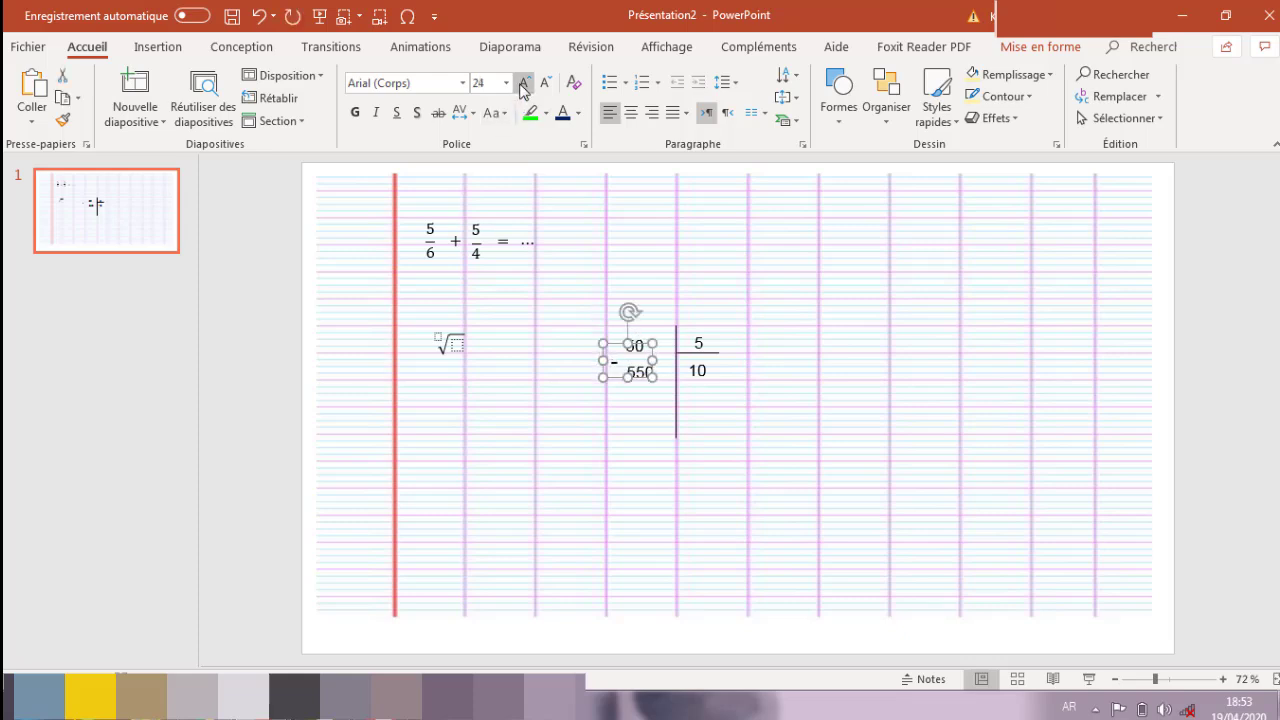
left_click(452, 539)
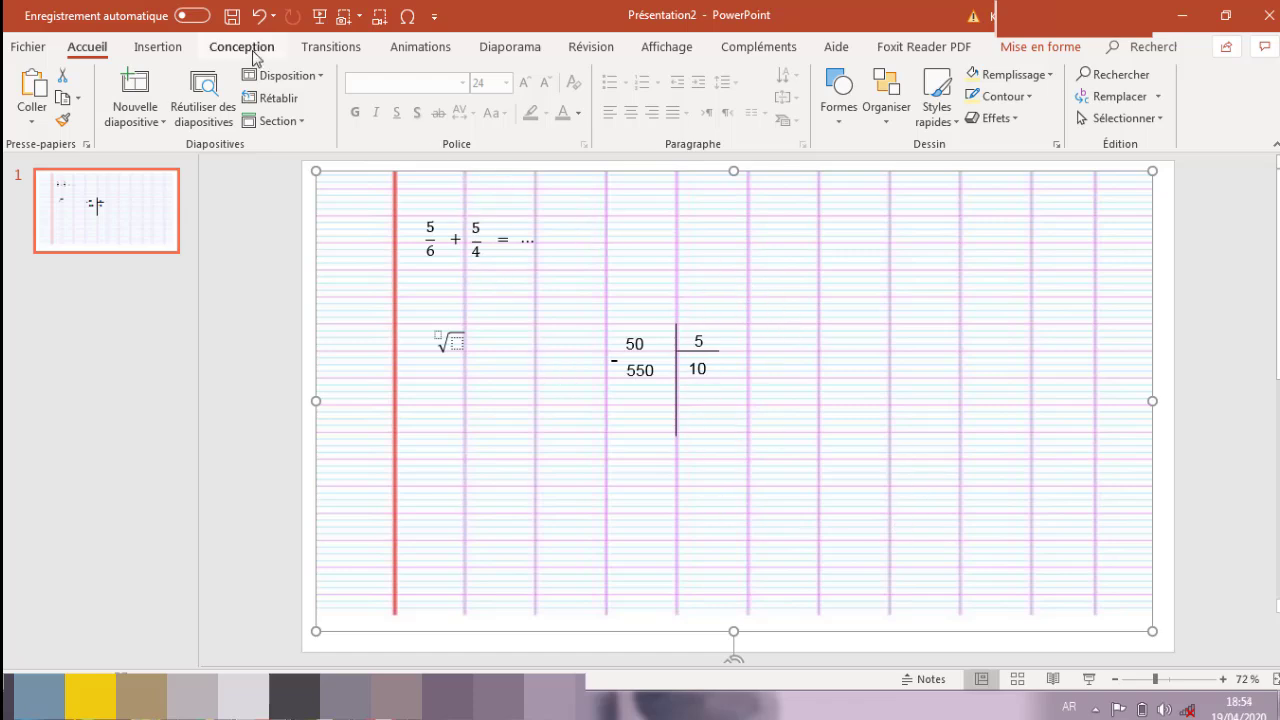
left_click(163, 47)
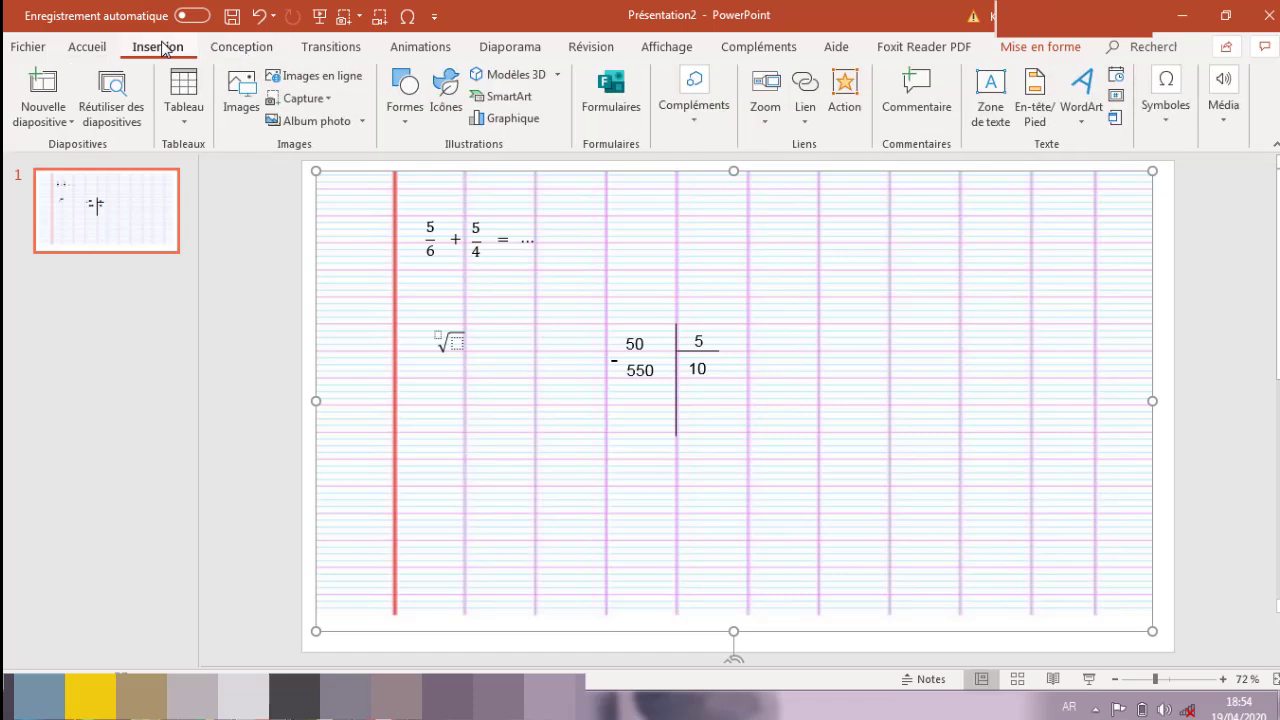
left_click(406, 118)
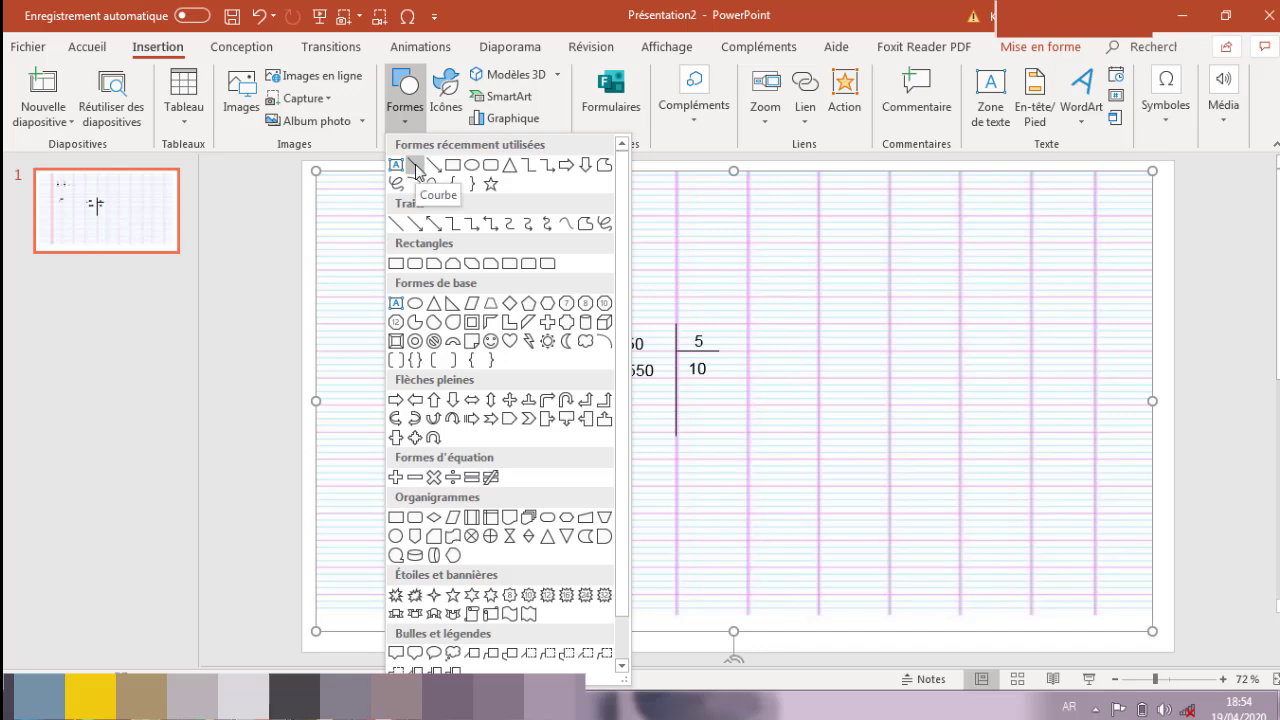
Step: Draw a horizontal line on the slide's right side, style it black and keep its height at 0 cm
left_click(415, 166)
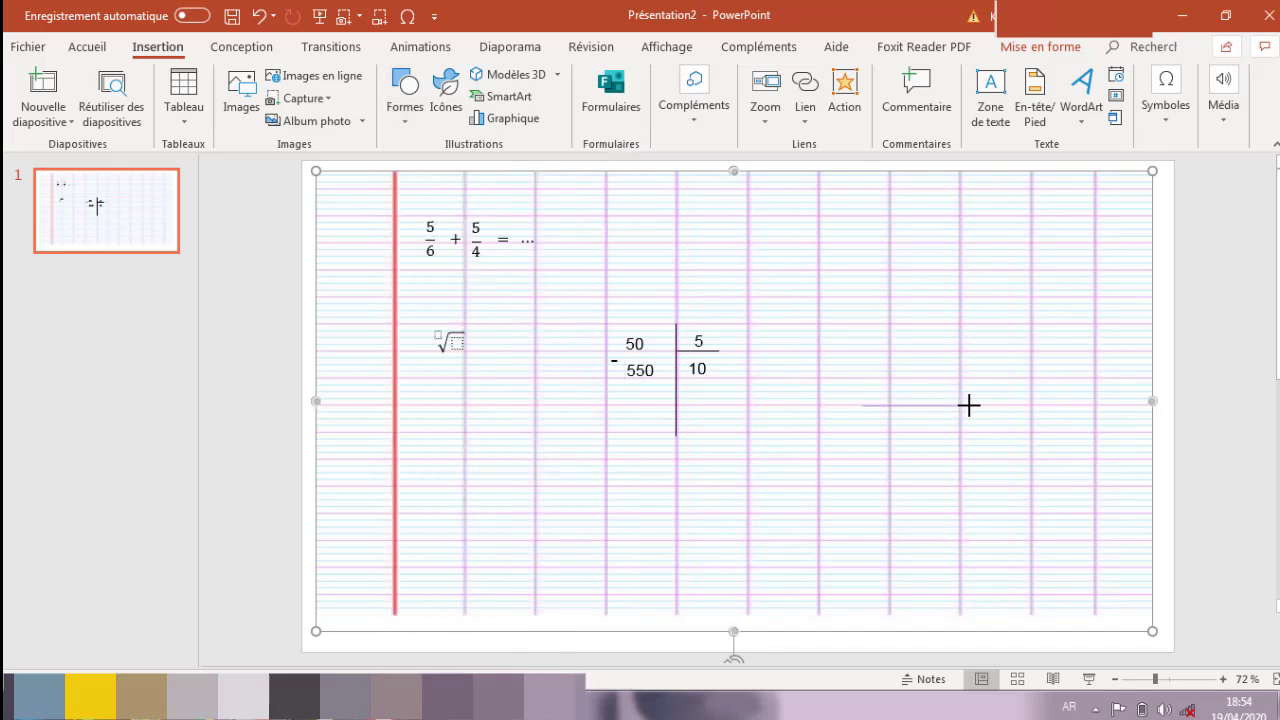
left_click_drag(862, 405, 970, 407)
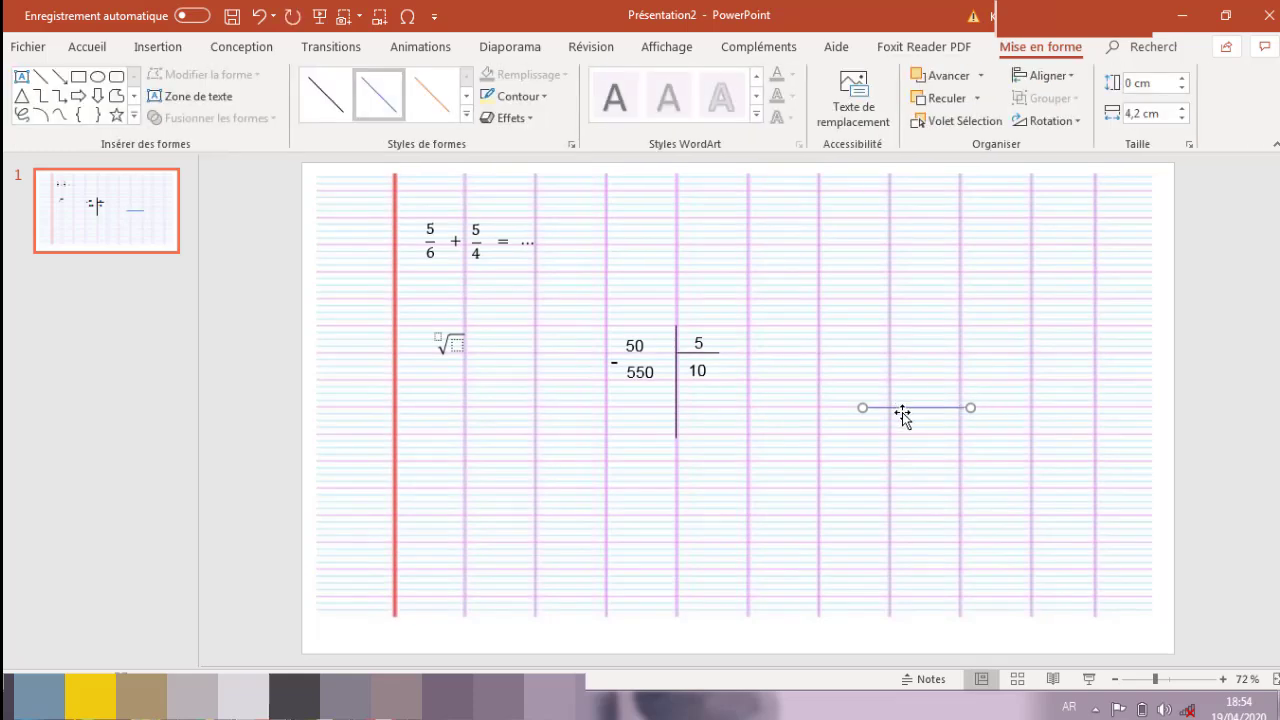
left_click(340, 100)
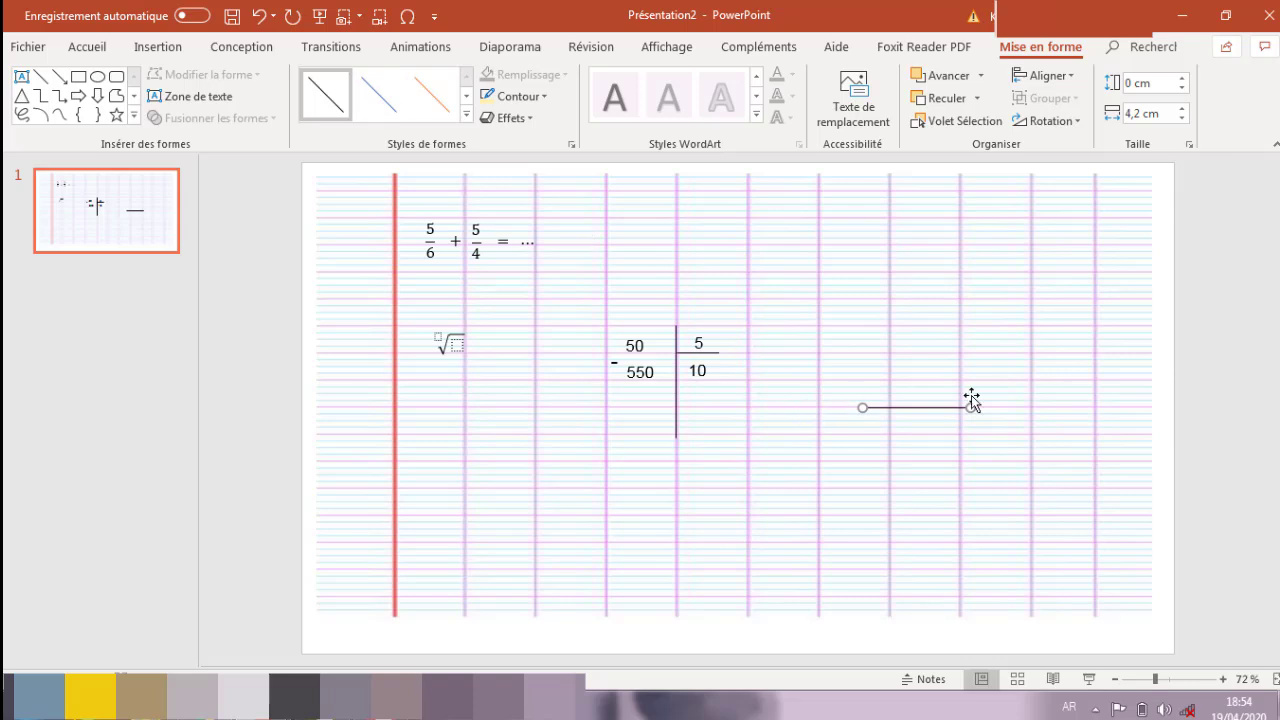
left_click(1182, 78)
left_click(1182, 78)
left_click(1183, 90)
left_click(1183, 90)
left_click(90, 47)
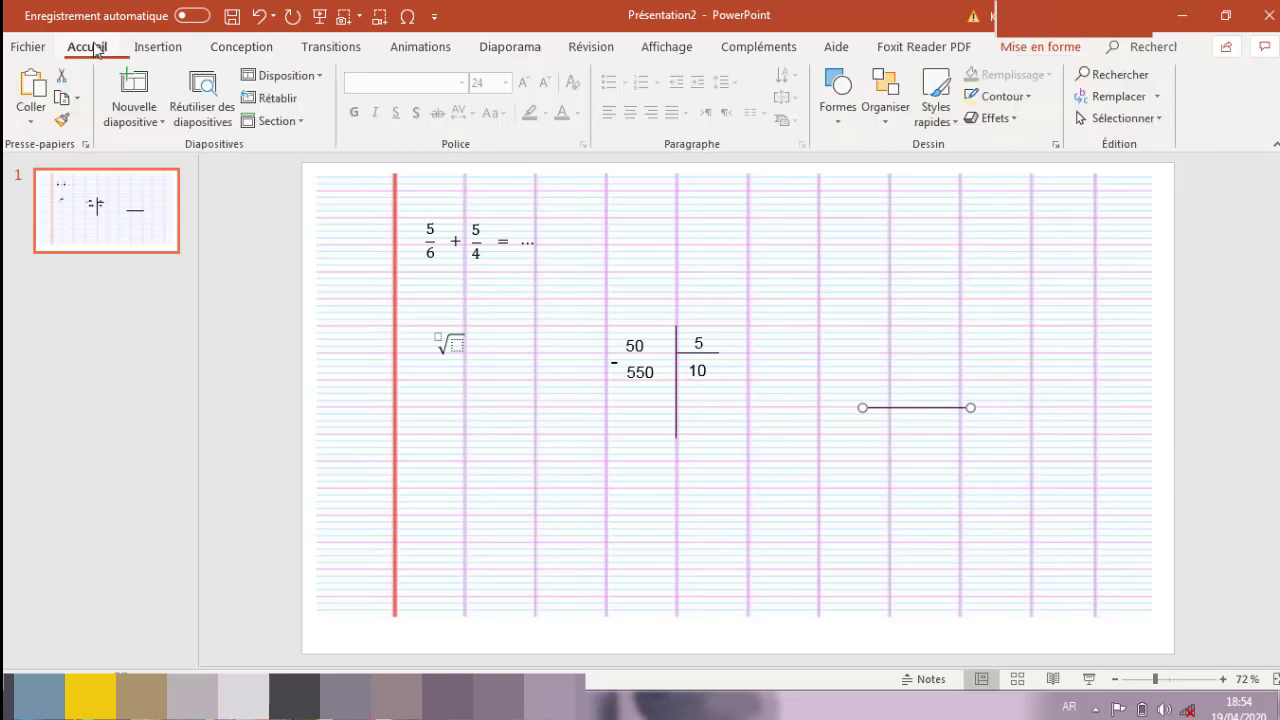
Step: Reapply the black style to the line from the line styles gallery
double_click(934, 409)
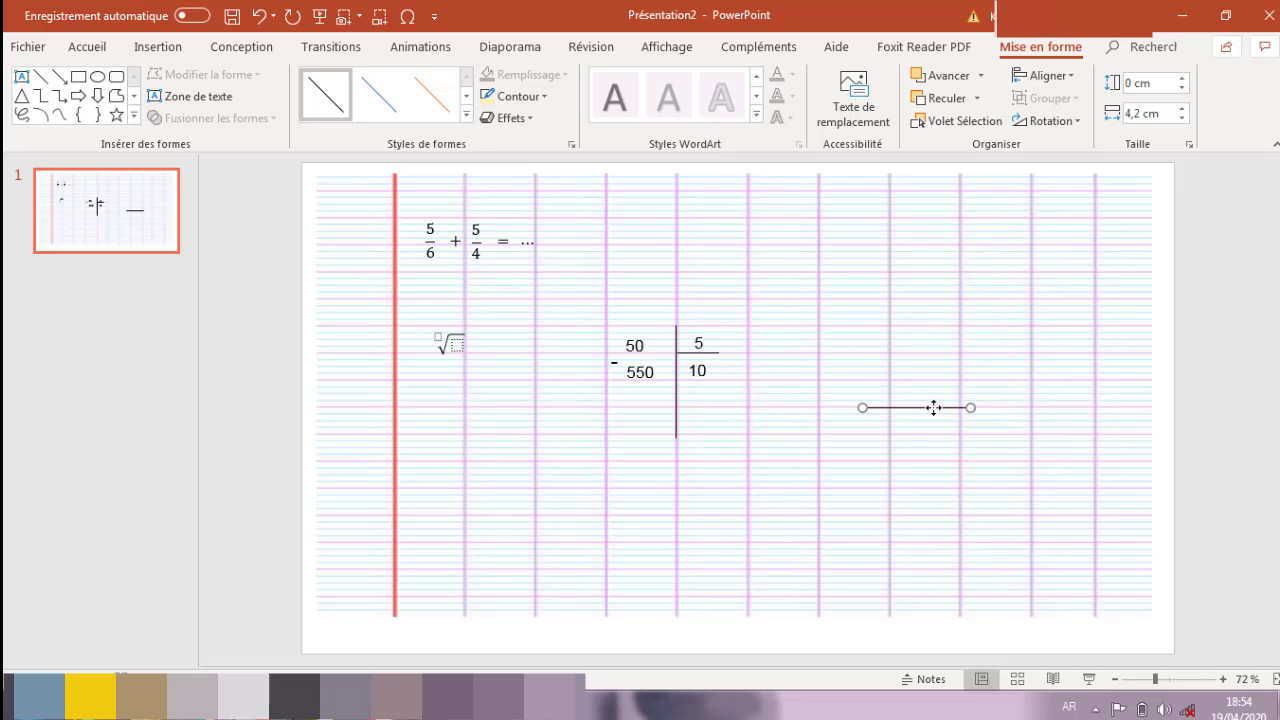
left_click(466, 97)
left_click(466, 100)
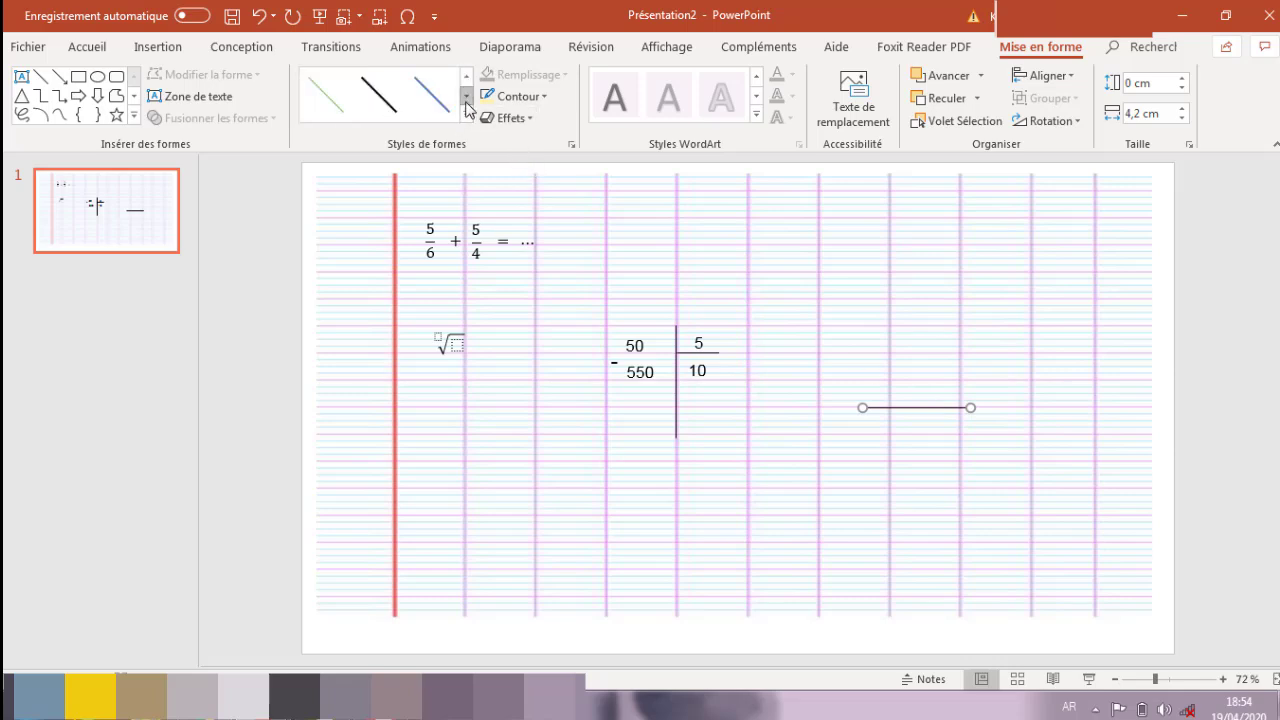
left_click(390, 112)
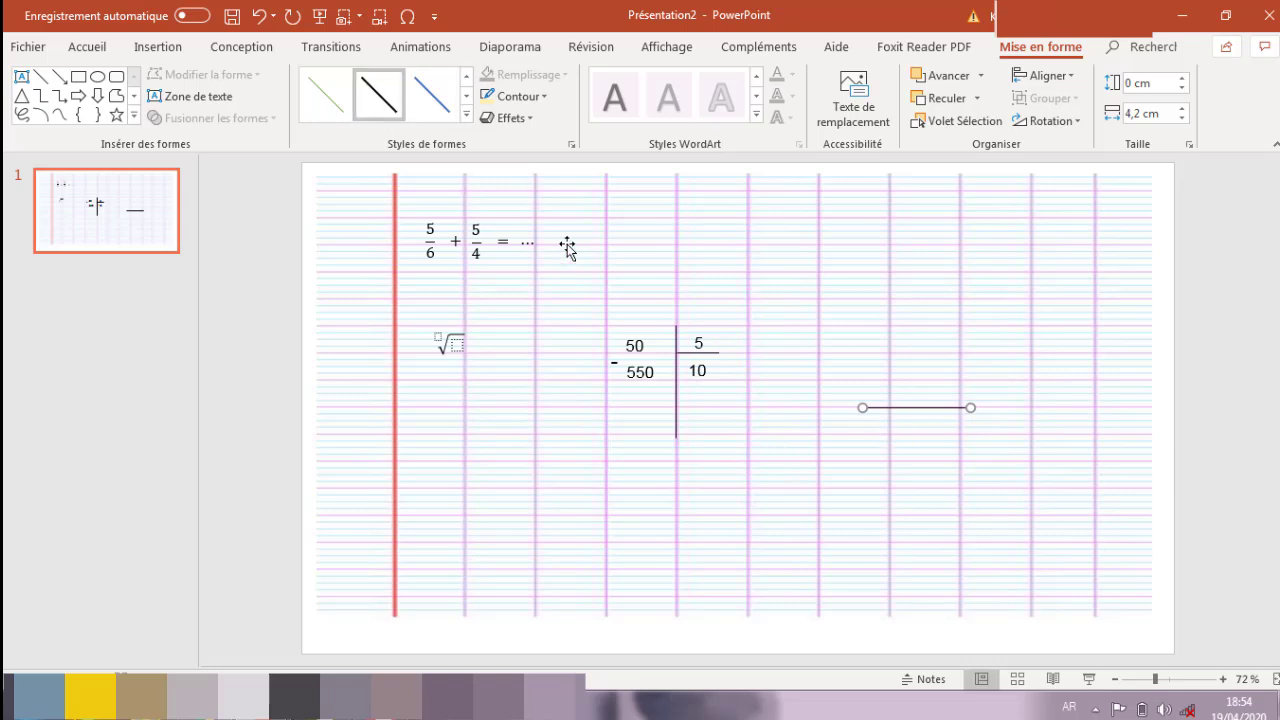
left_click(466, 100)
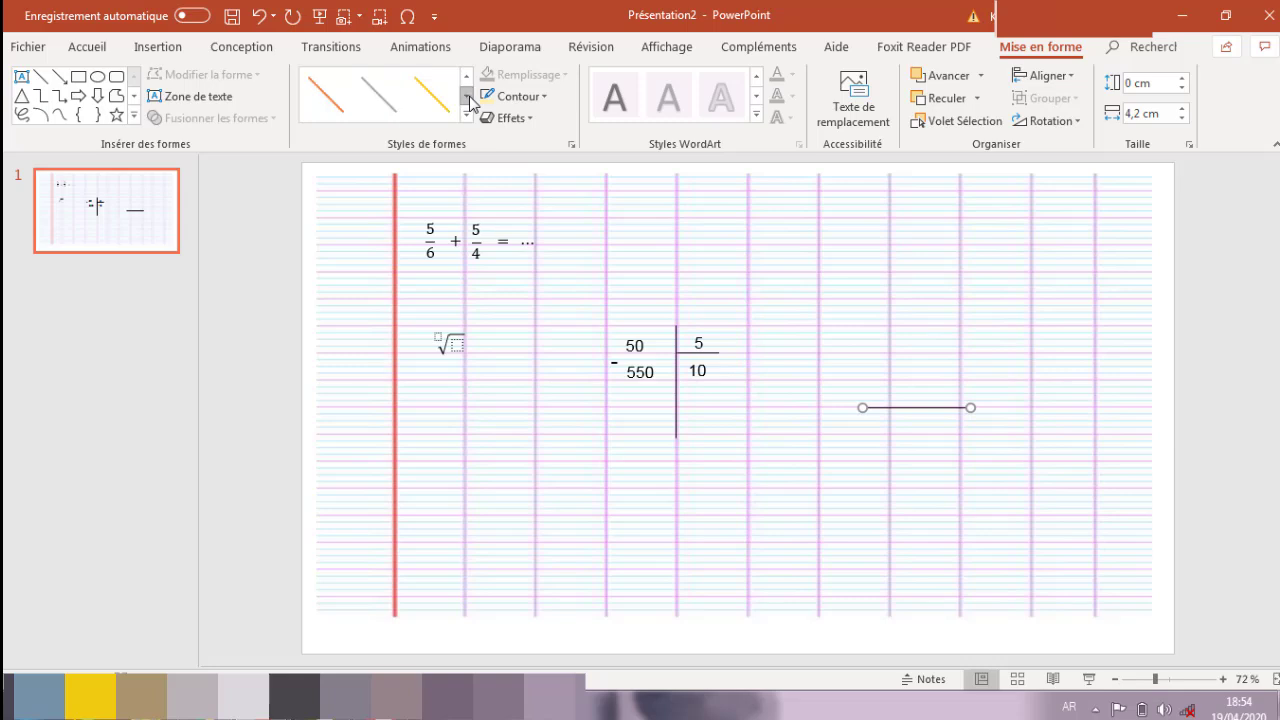
left_click(466, 100)
left_click(467, 78)
left_click(892, 382)
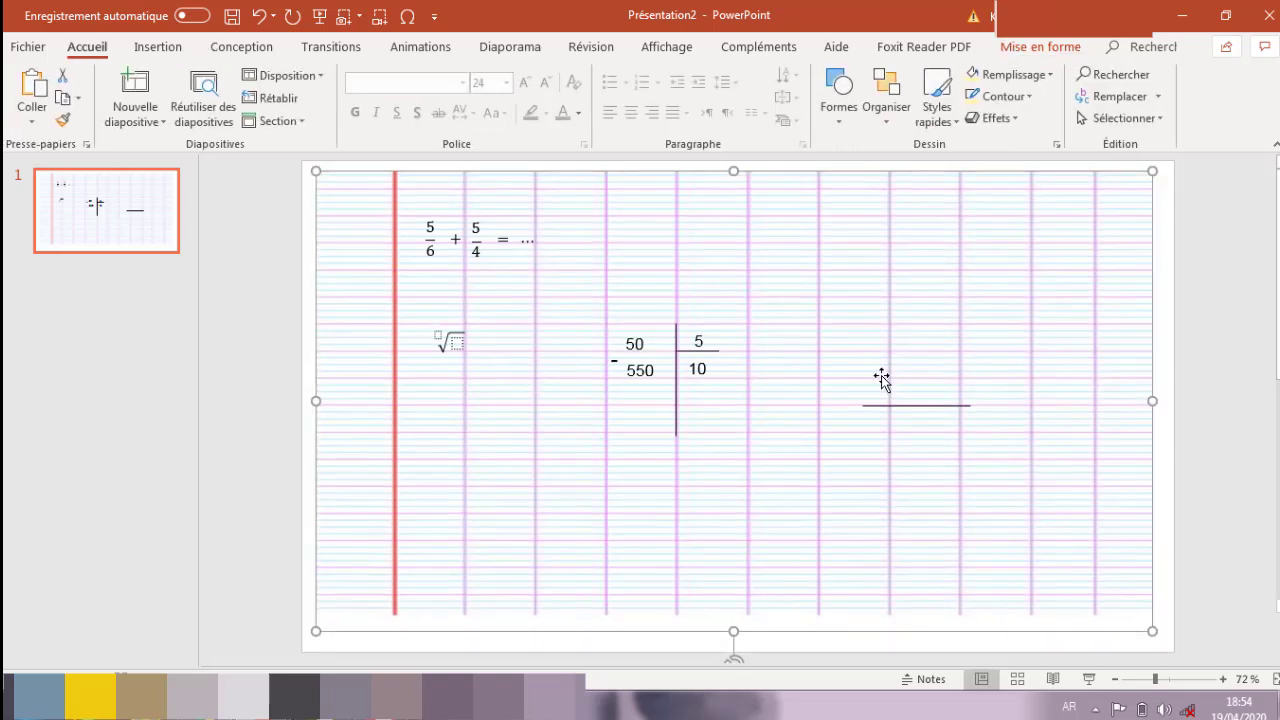
Step: Draw a text box above the addition line and type 2 into it
left_click(158, 46)
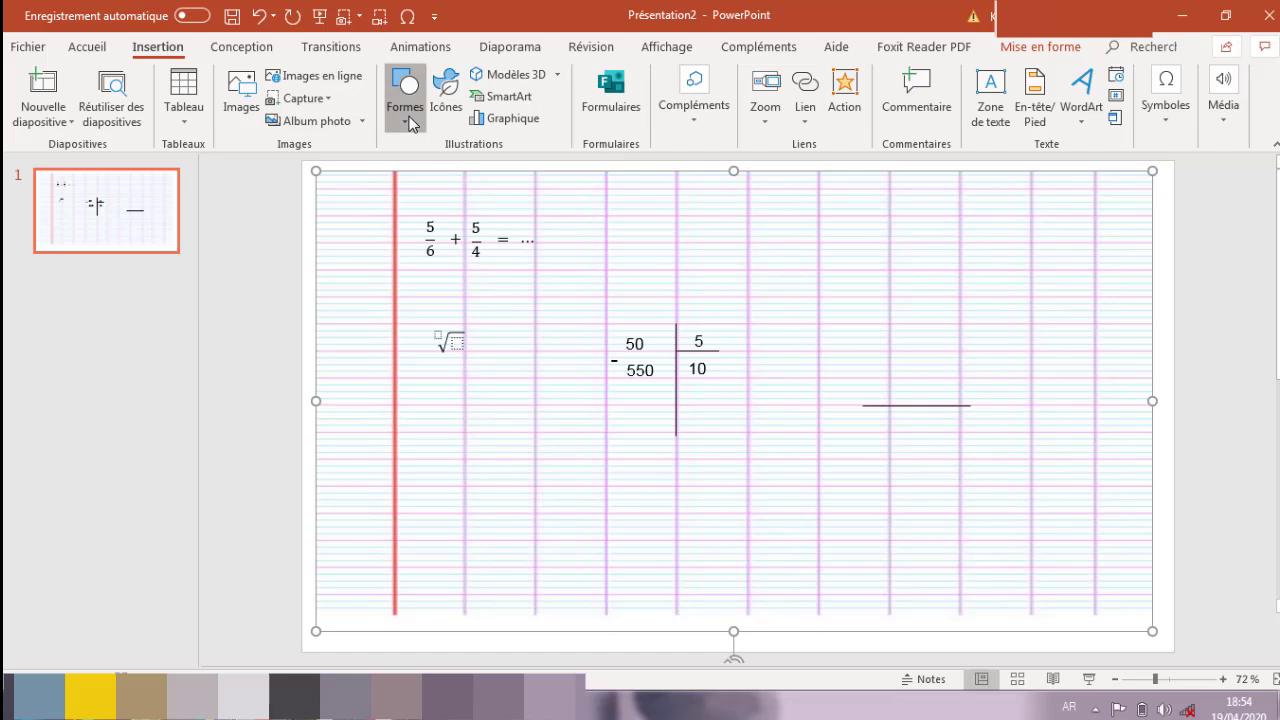
left_click(408, 118)
left_click(398, 167)
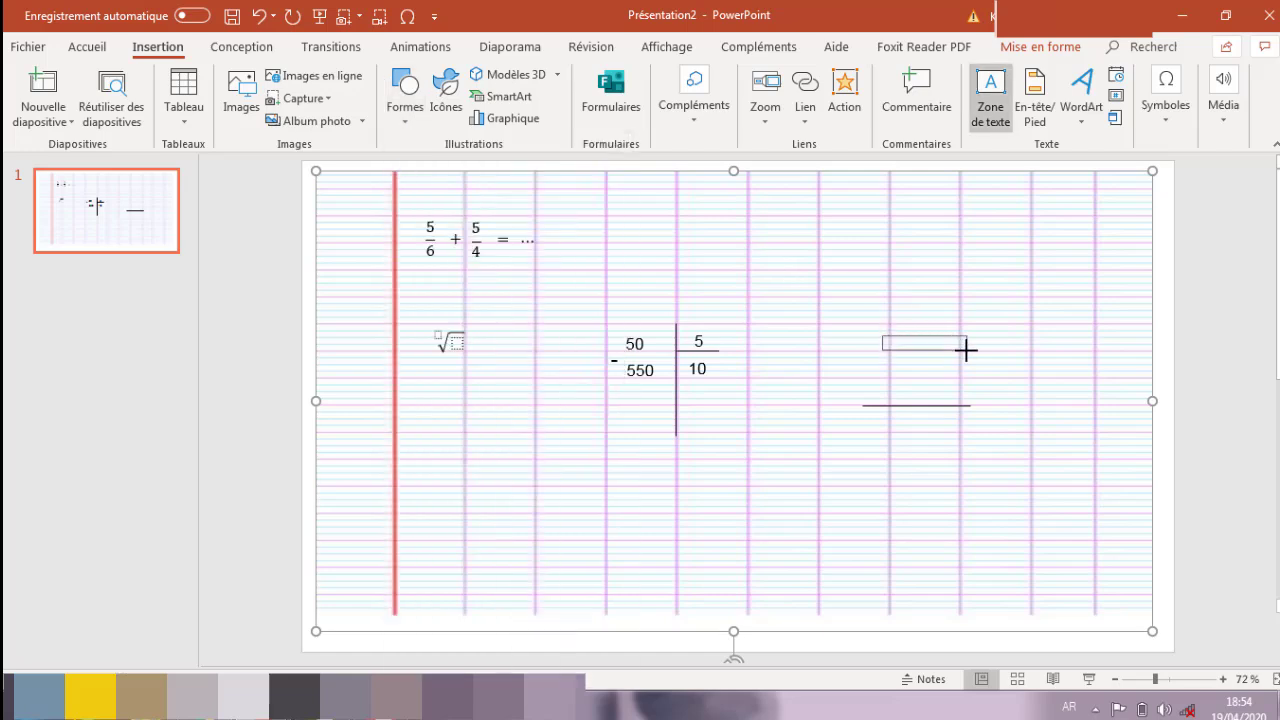
left_click_drag(882, 334, 962, 360)
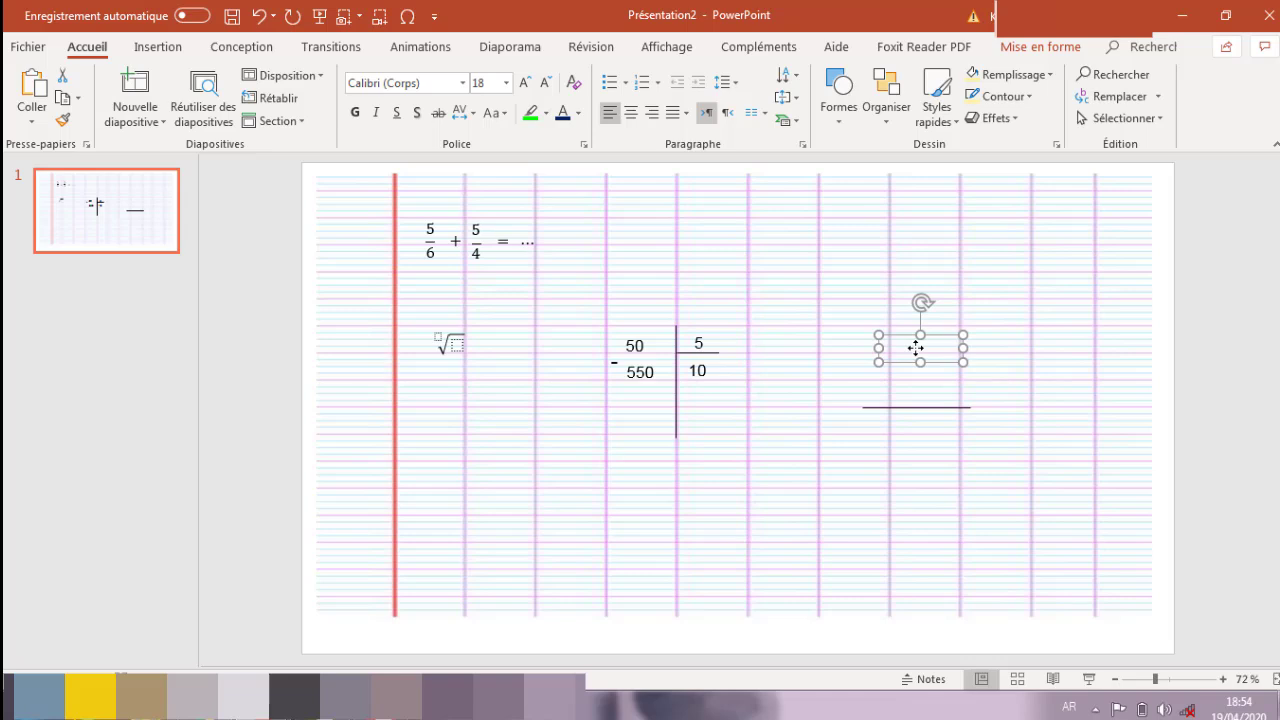
type("255")
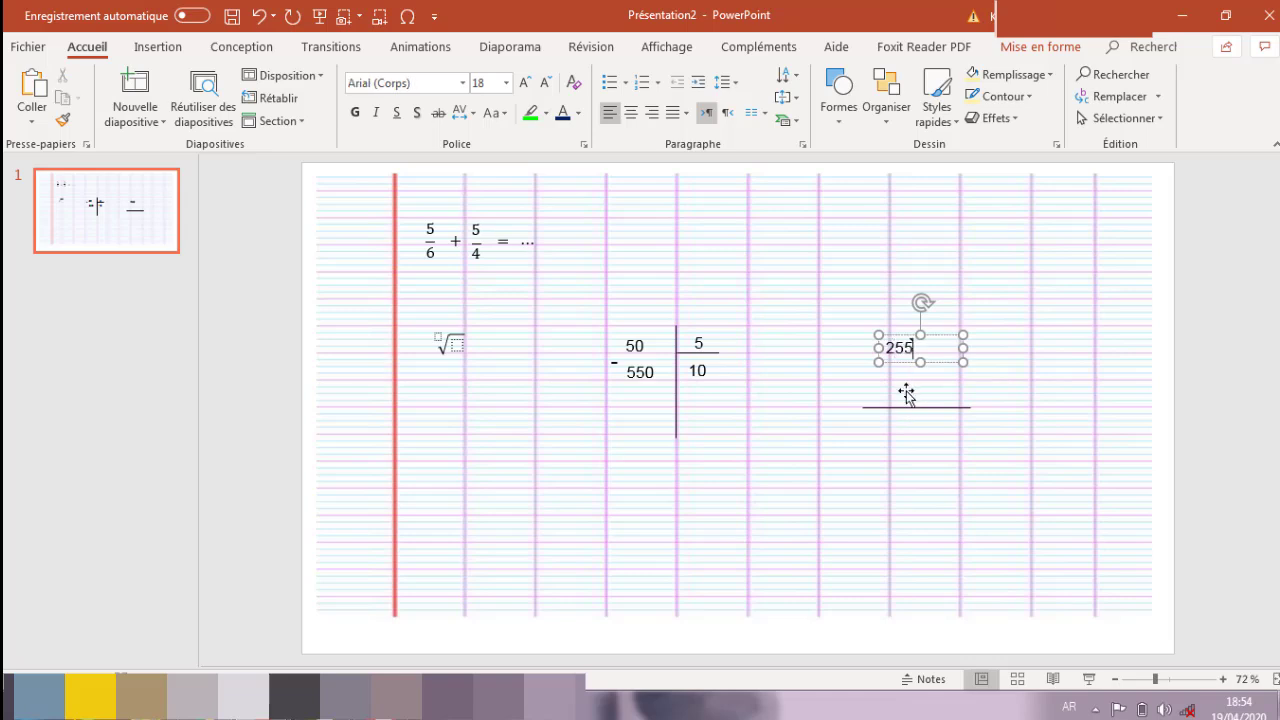
Step: Duplicate the 255 box onto the line and make it read 156, aligned under 255
left_click(905, 393)
key("ctrl+v")
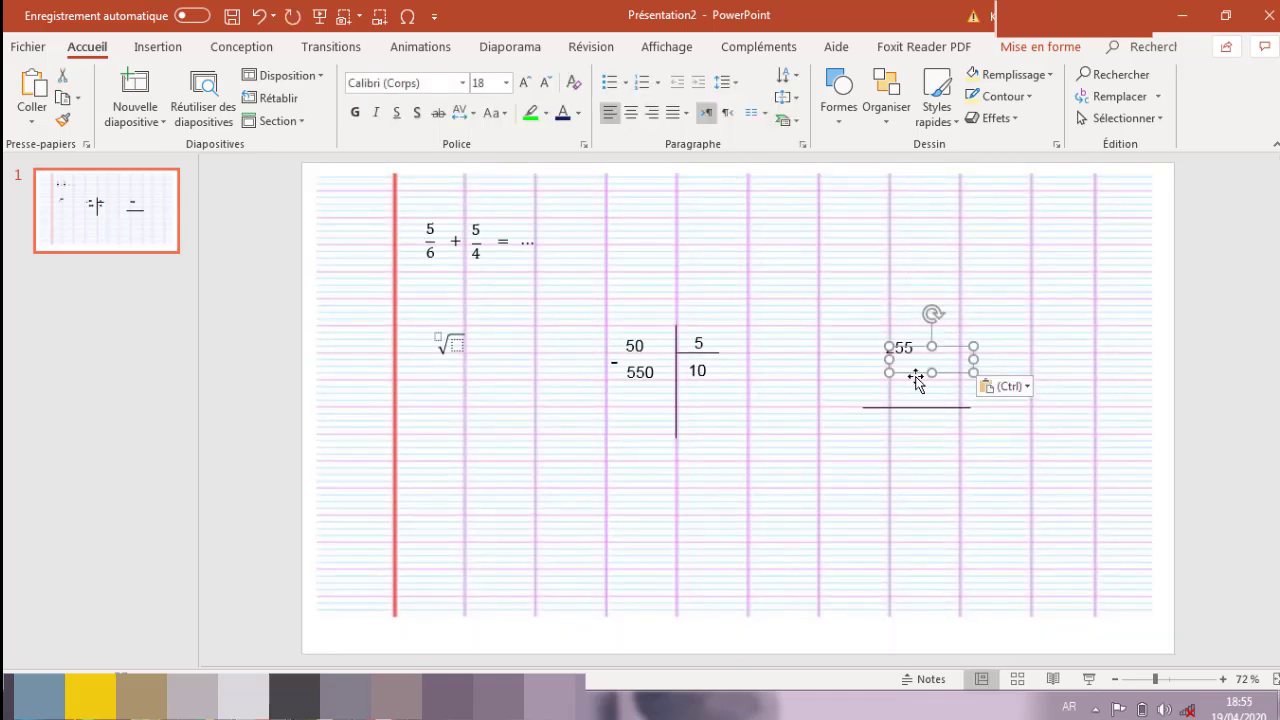
left_click_drag(916, 378, 895, 399)
key("ctrl+z")
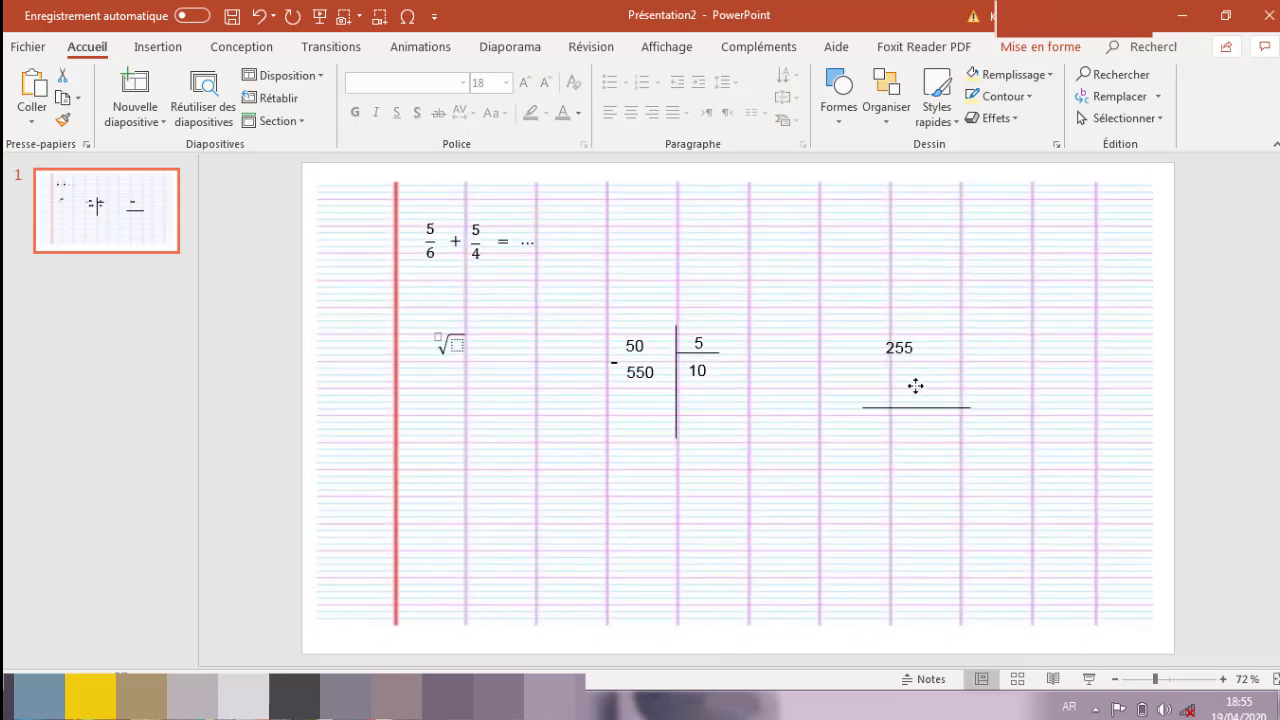
left_click(909, 358)
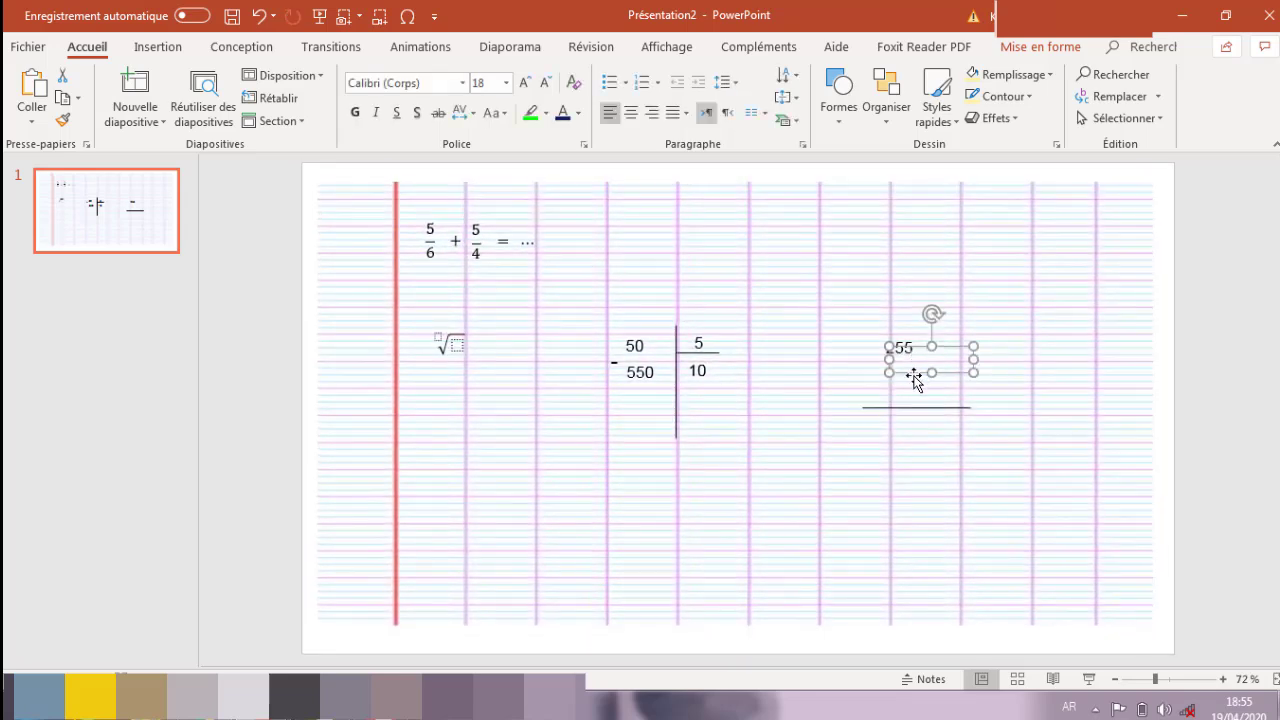
left_click_drag(914, 372, 898, 392)
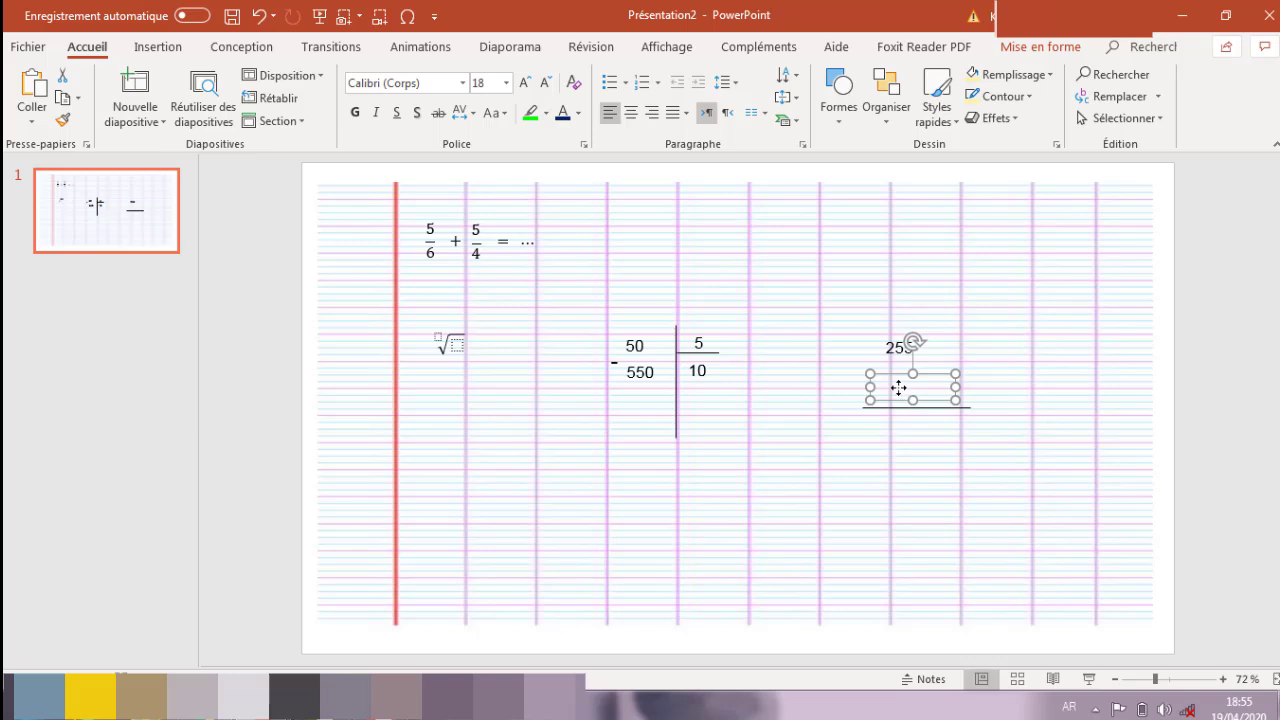
type("150")
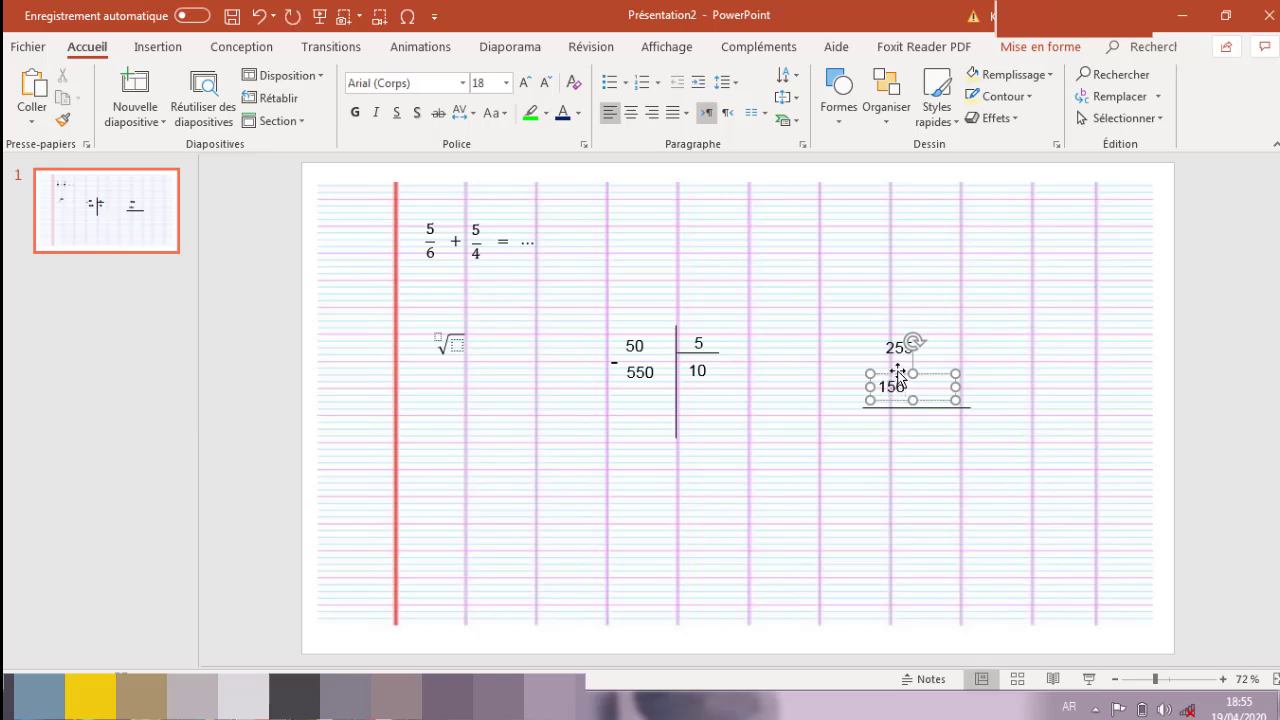
left_click_drag(898, 375, 907, 375)
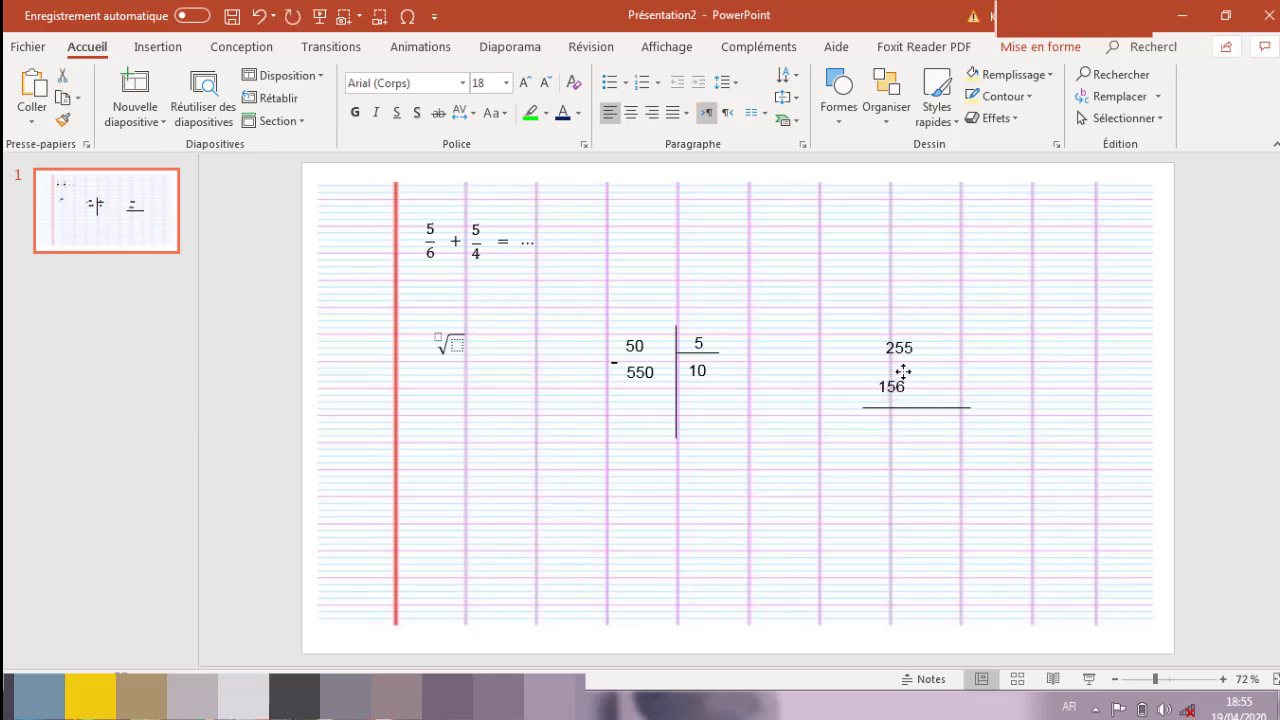
left_click(837, 360)
Step: Add a + sign to the left of 255 and 156
key("ctrl+v")
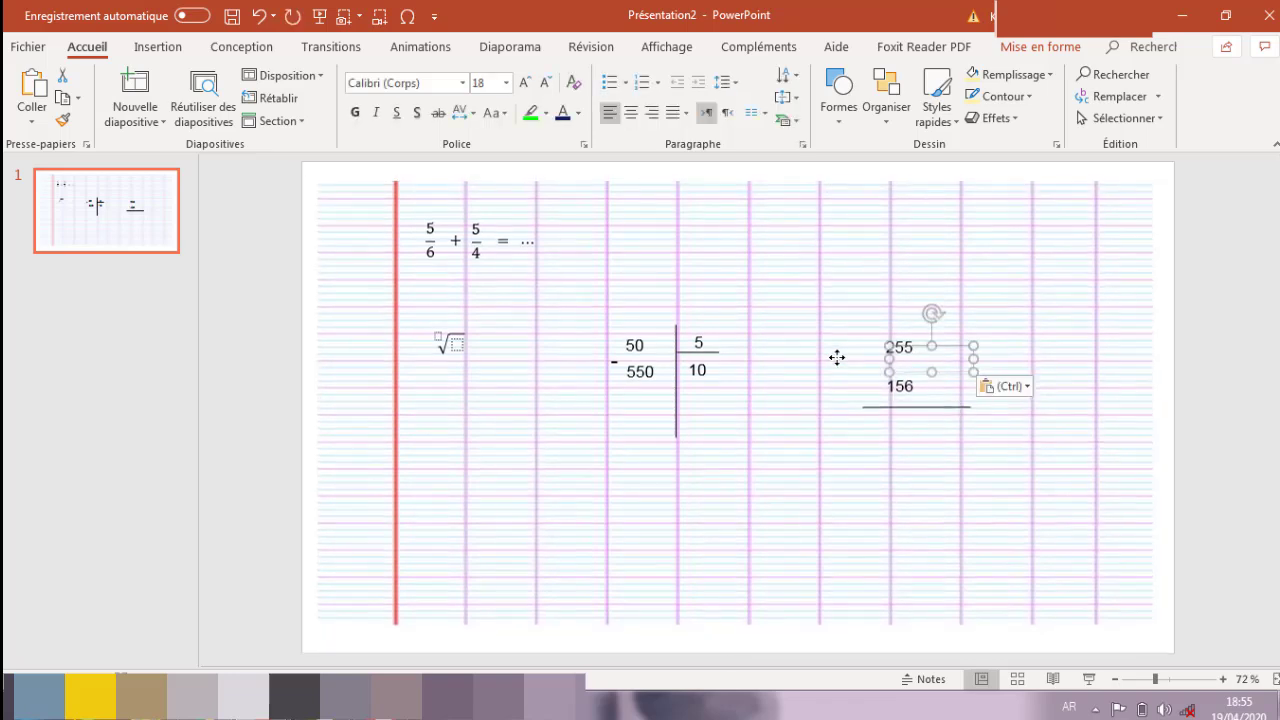
left_click_drag(923, 350, 866, 368)
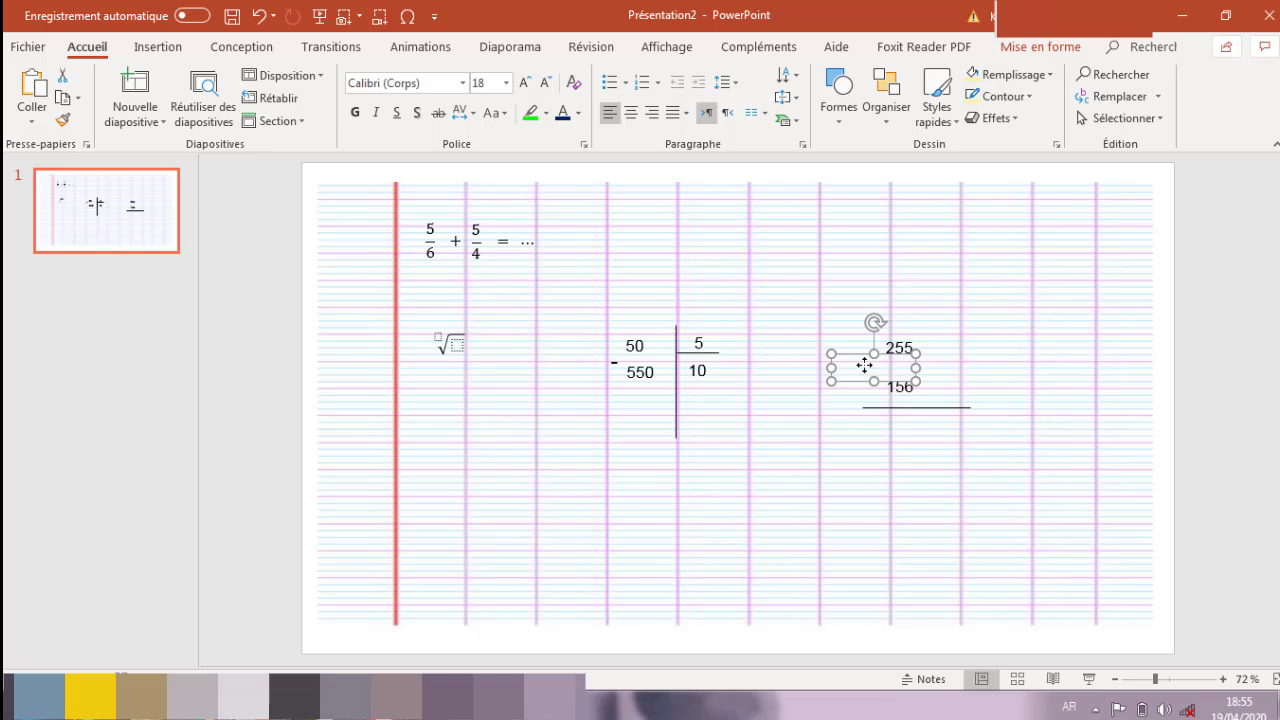
type("+")
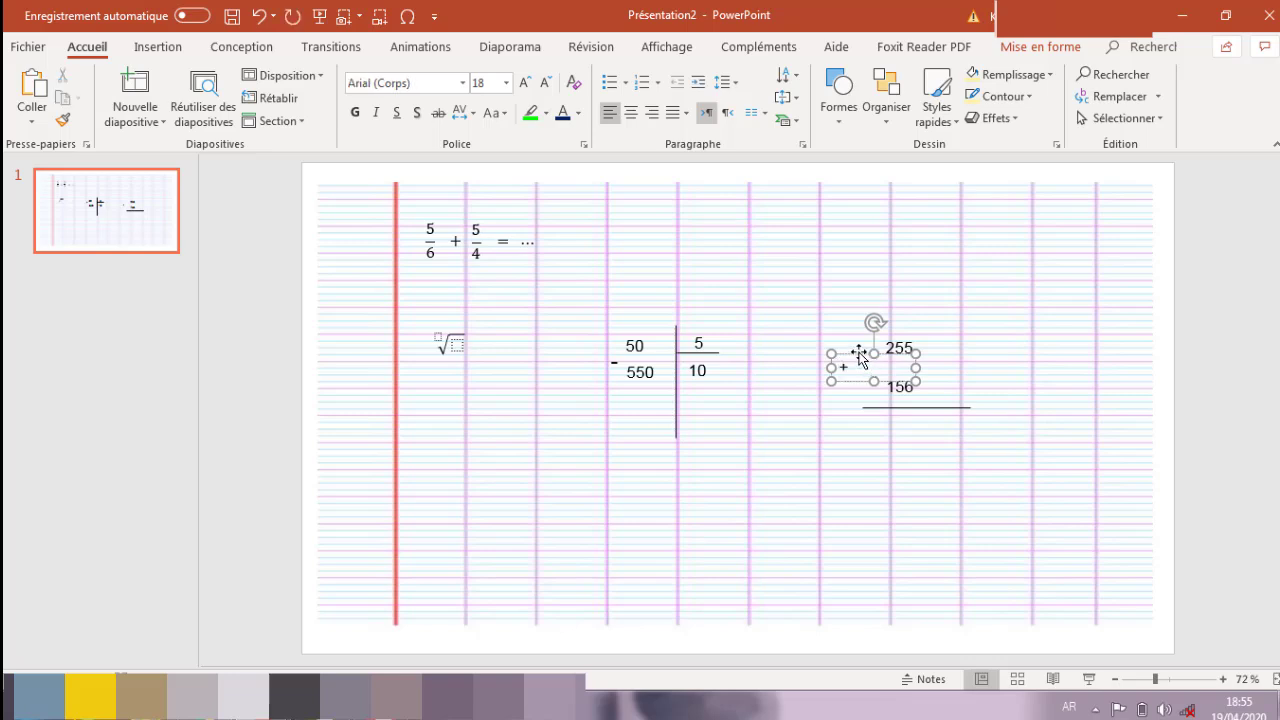
left_click_drag(873, 352, 893, 355)
left_click(895, 430)
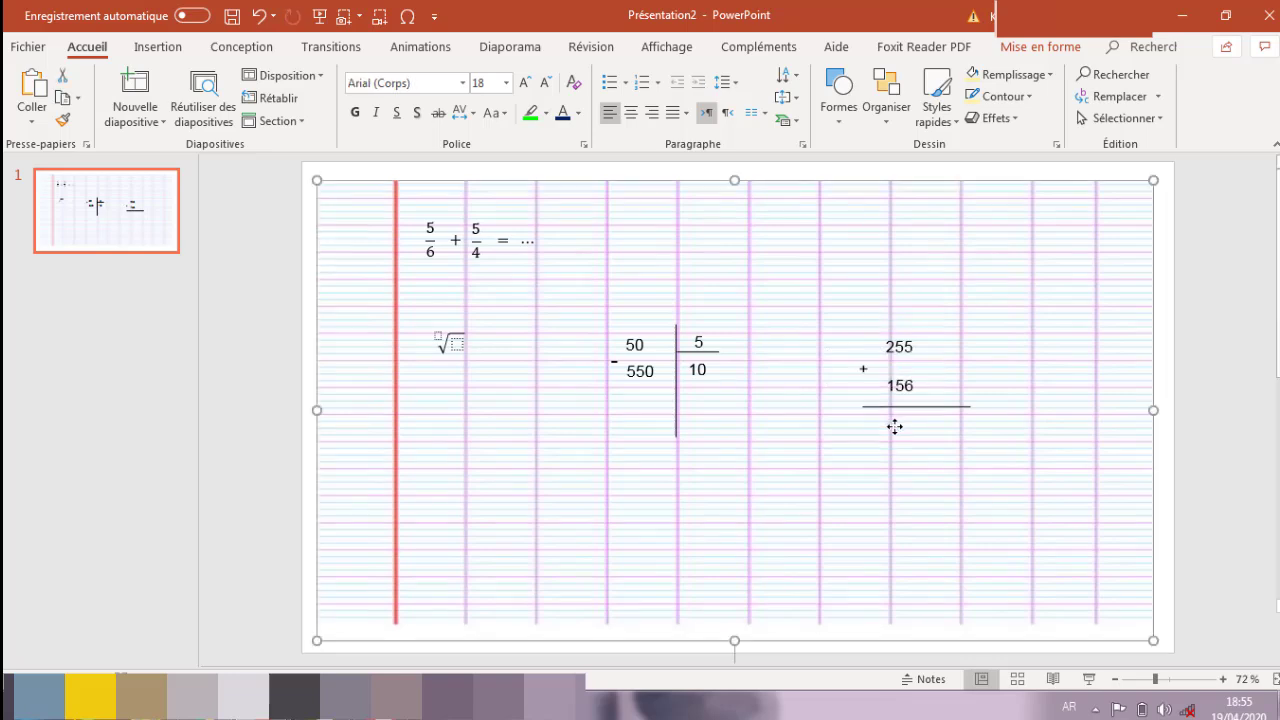
Step: Place an empty result box below the addition line by clearing a copied box's placeholder text
key("ctrl+v")
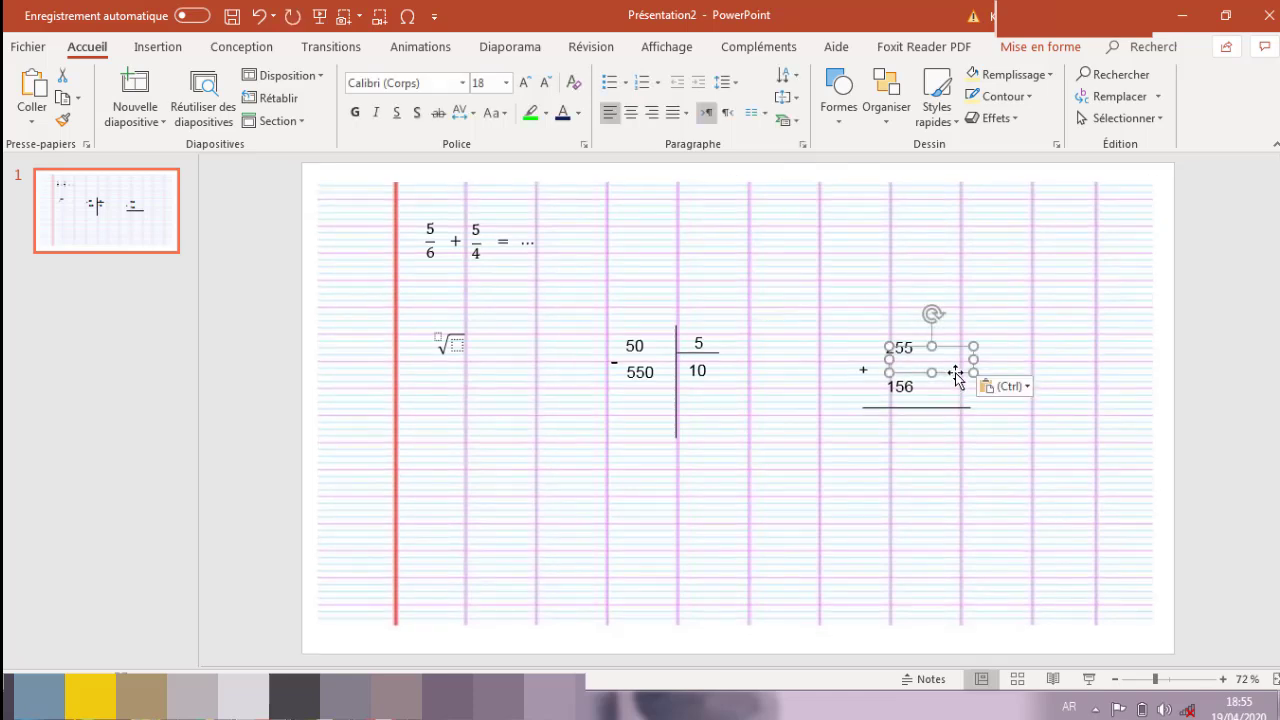
left_click_drag(950, 369, 928, 435)
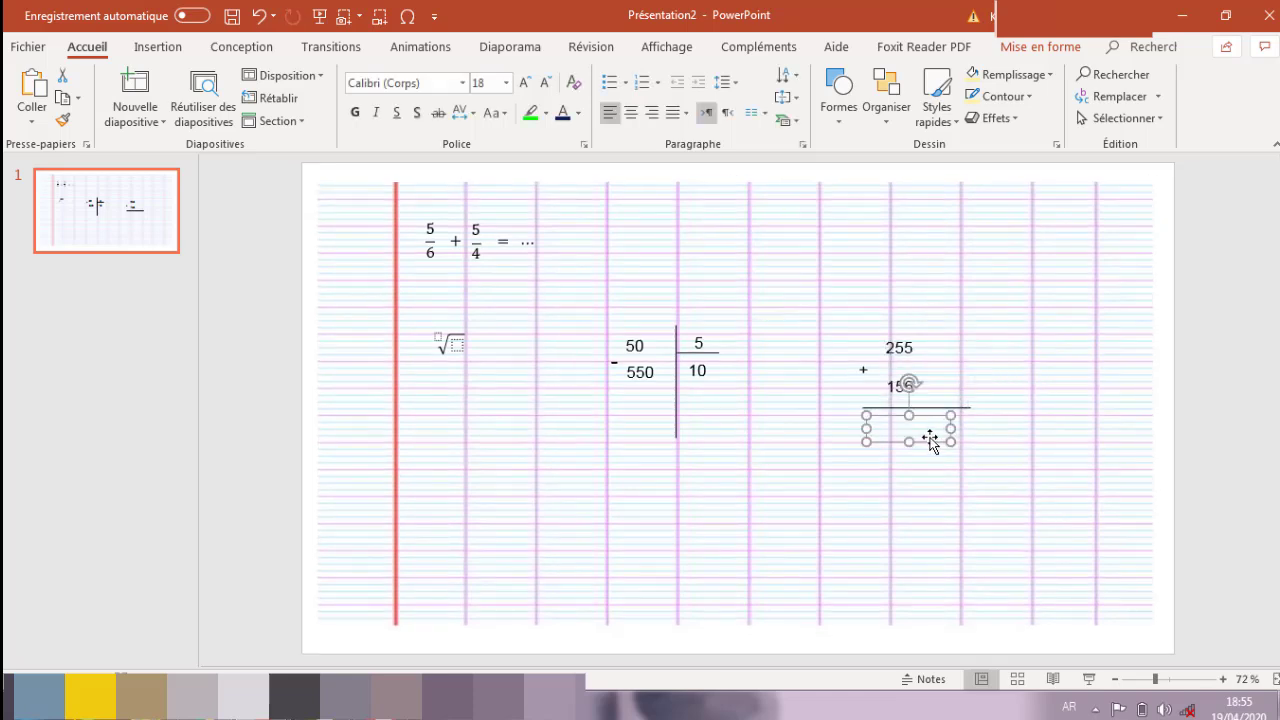
key("ctrl+z")
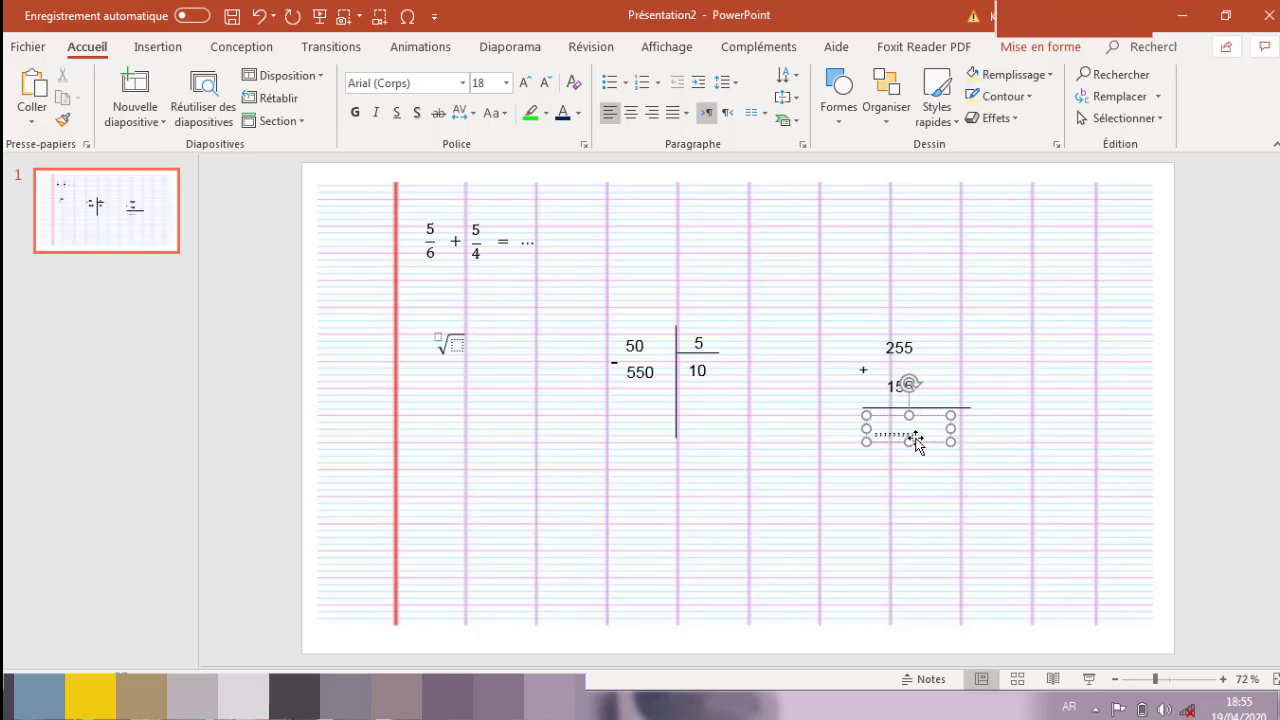
double_click(913, 430)
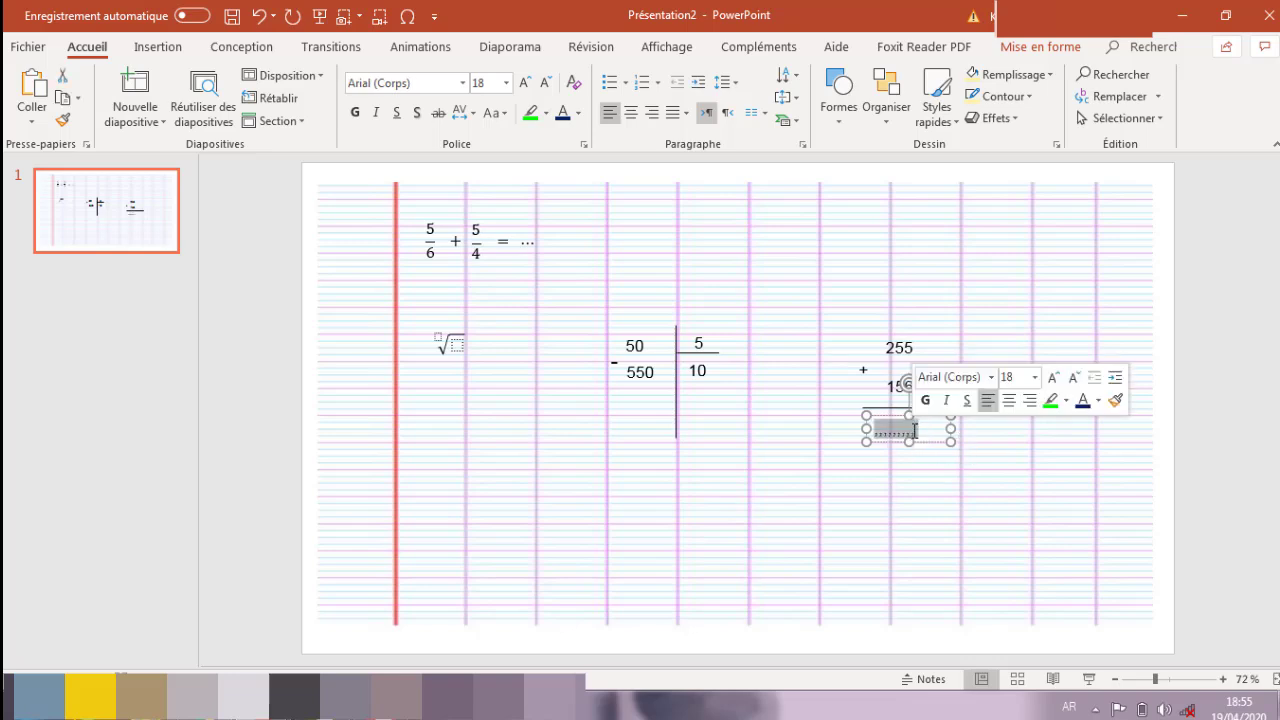
key("BackSpace")
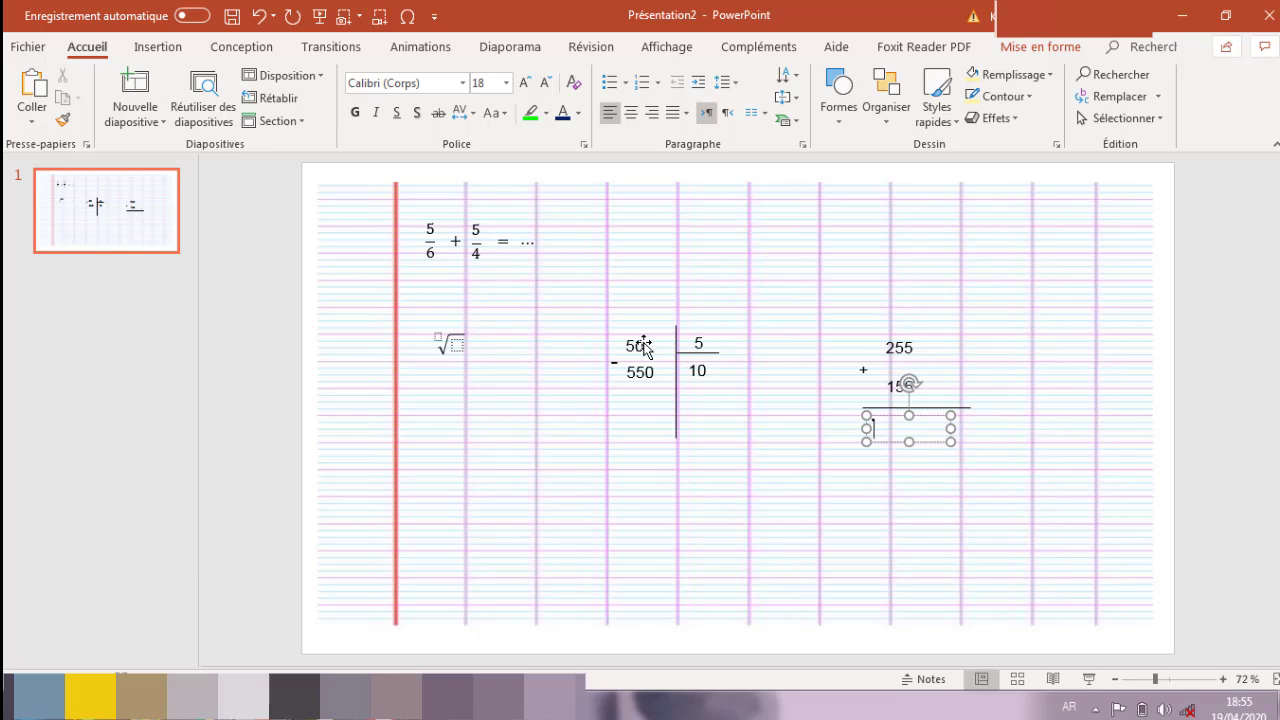
Step: Animate 50 with Entrée brusque, then the divisor 5 and quotient 10 with Flottant entrant
left_click(644, 345)
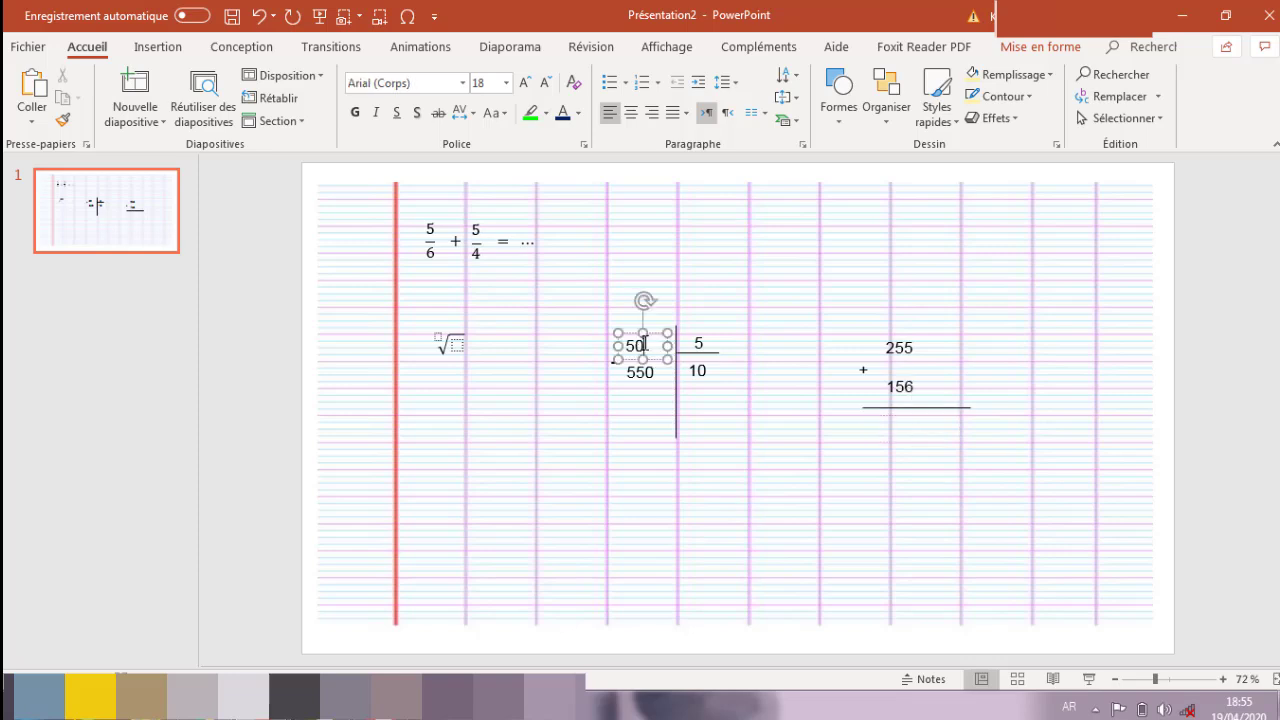
left_click(421, 47)
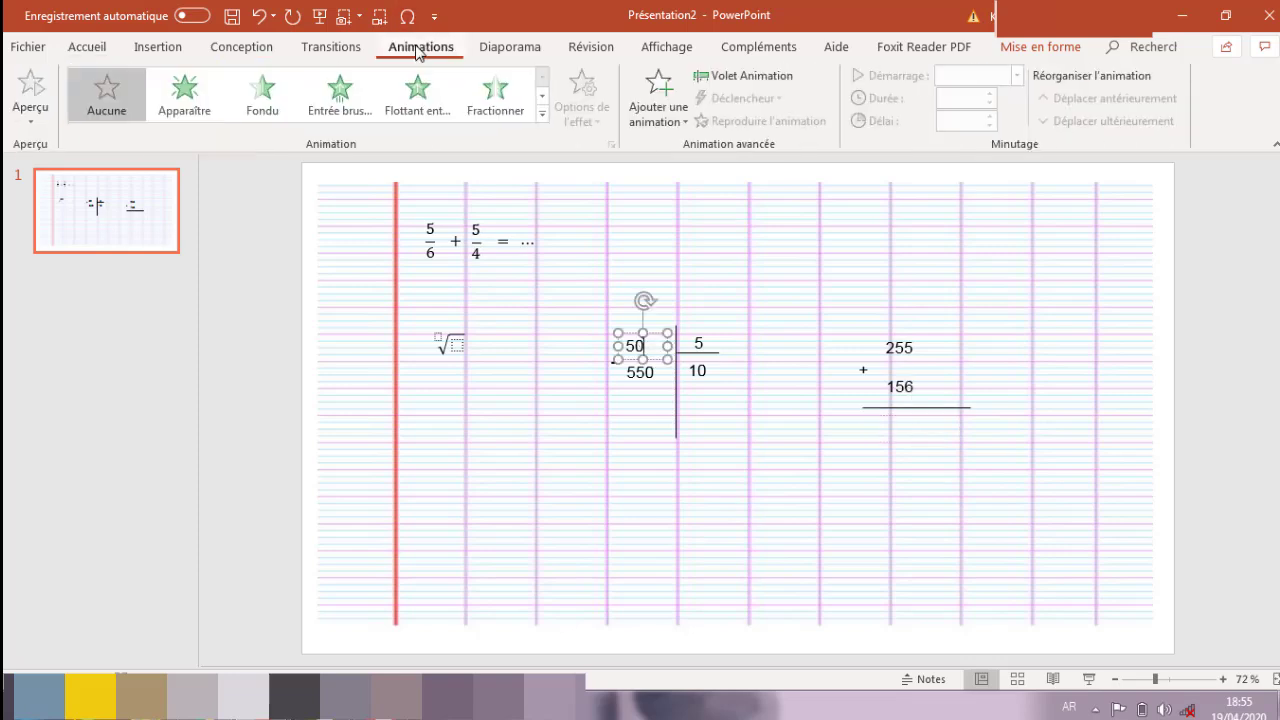
left_click(340, 92)
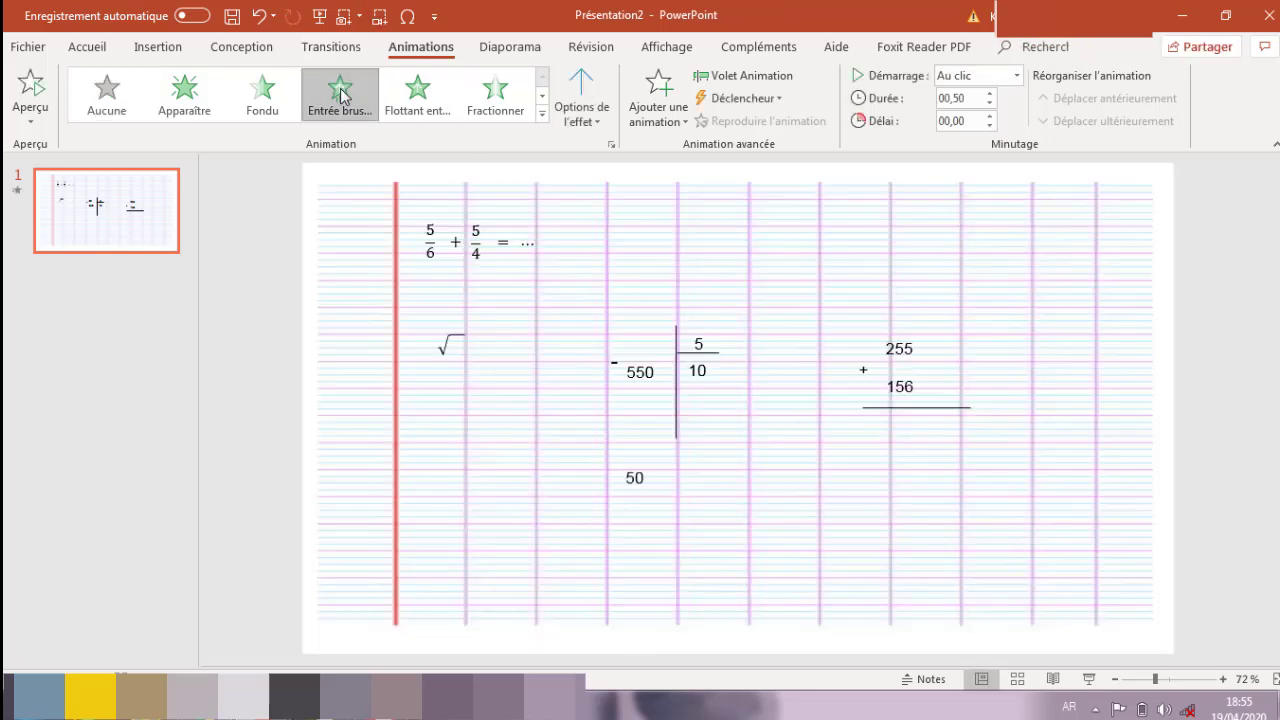
left_click(697, 344)
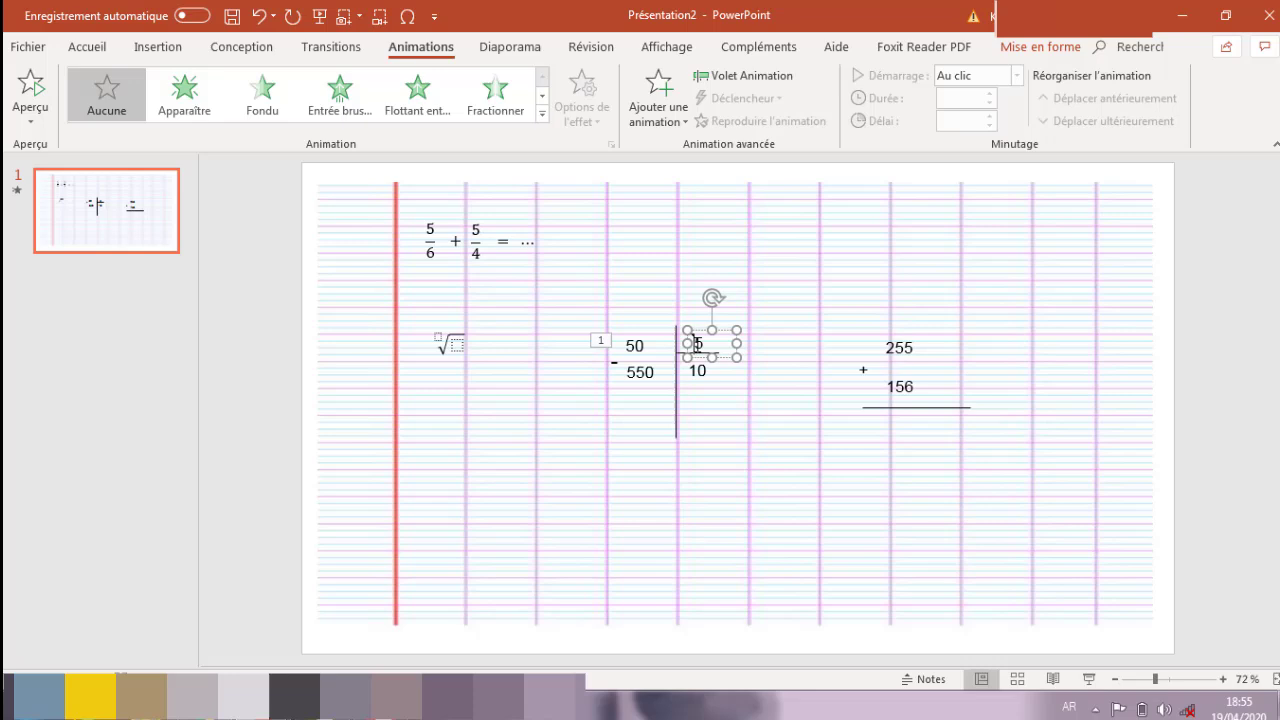
left_click(428, 92)
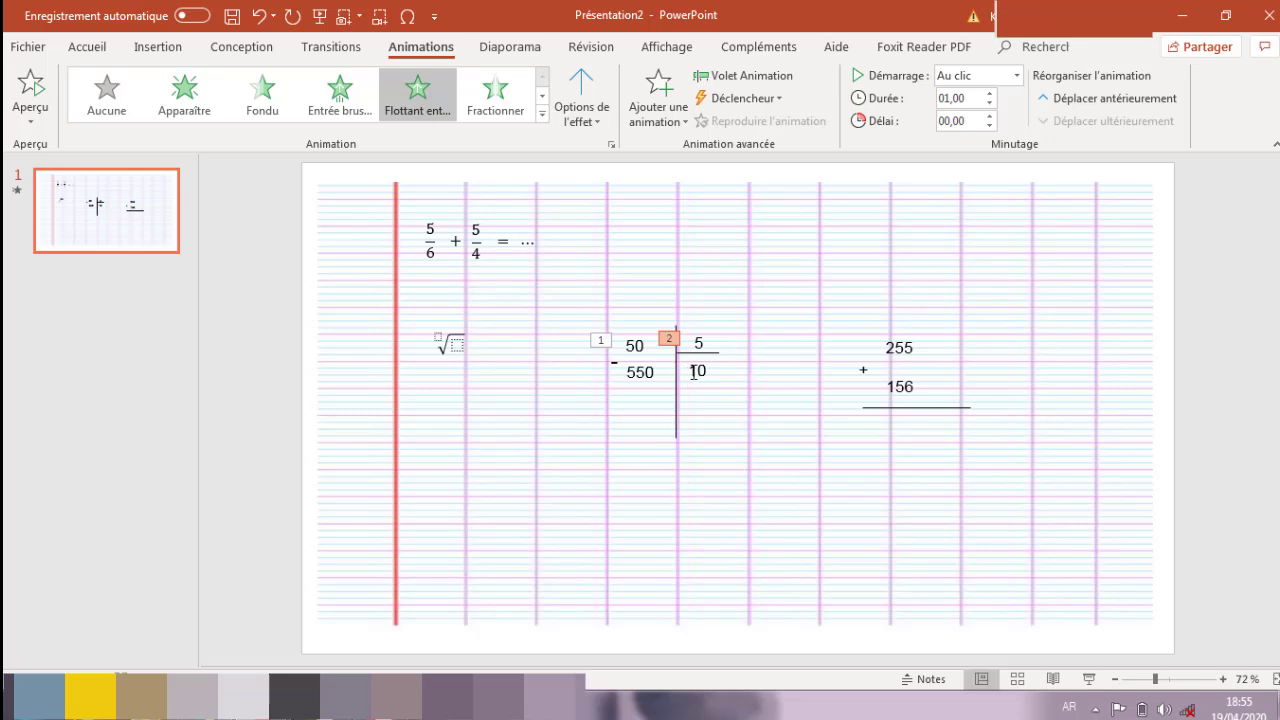
left_click(694, 372)
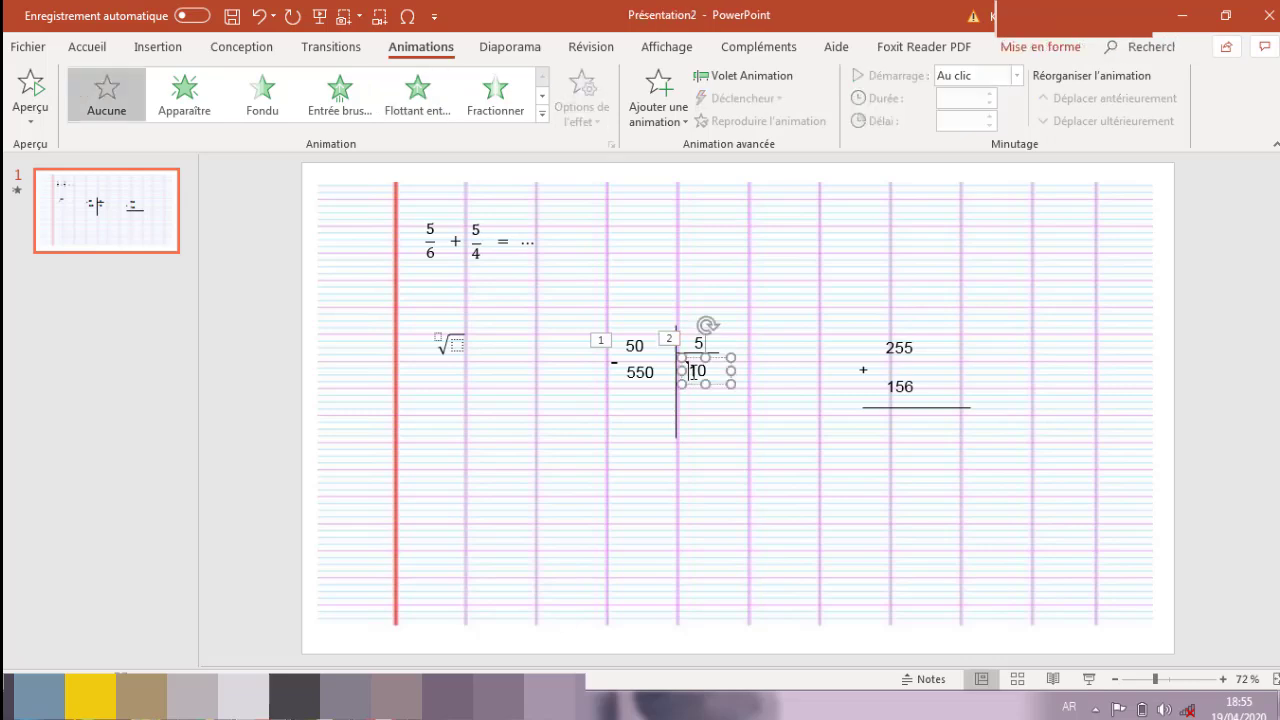
left_click(410, 95)
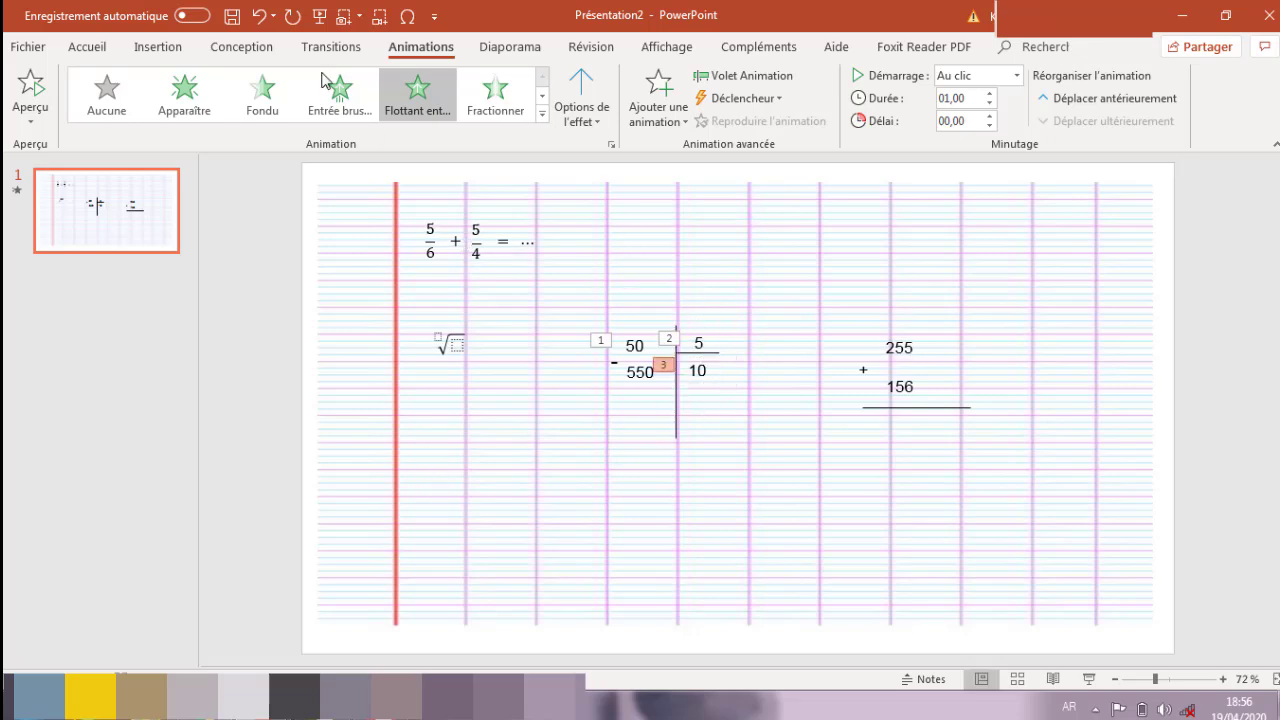
left_click(162, 46)
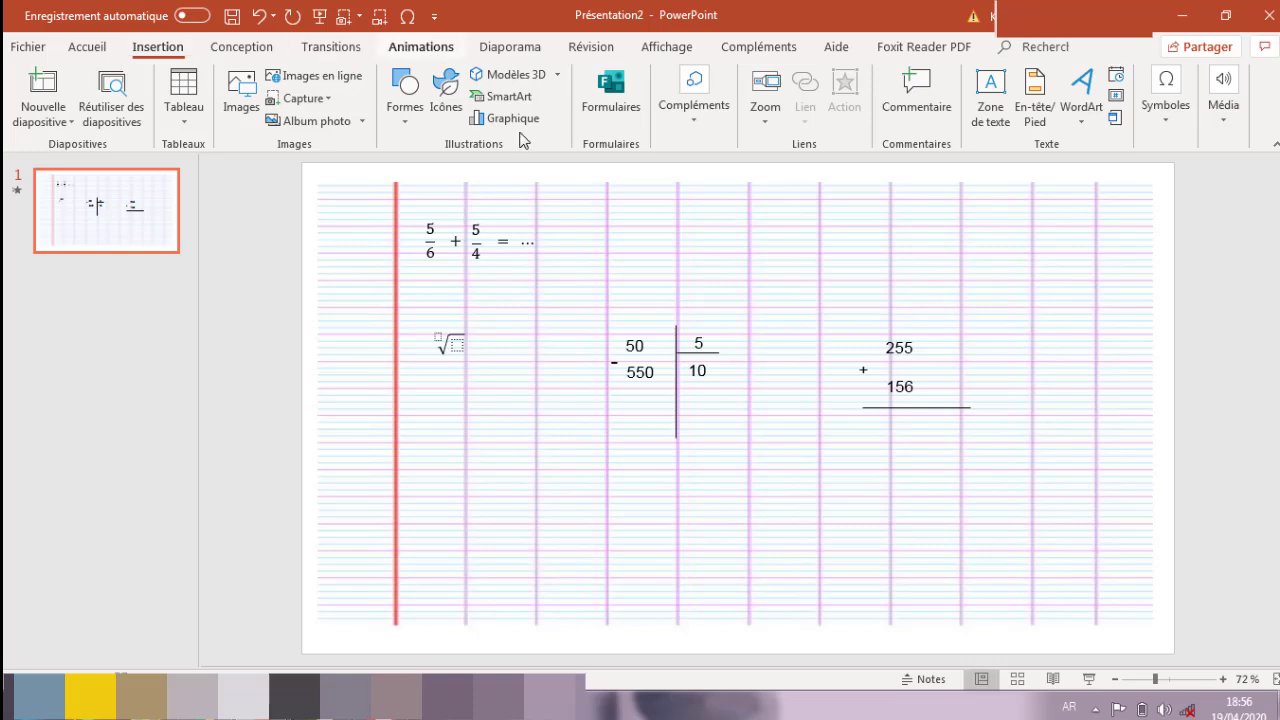
left_click(1179, 127)
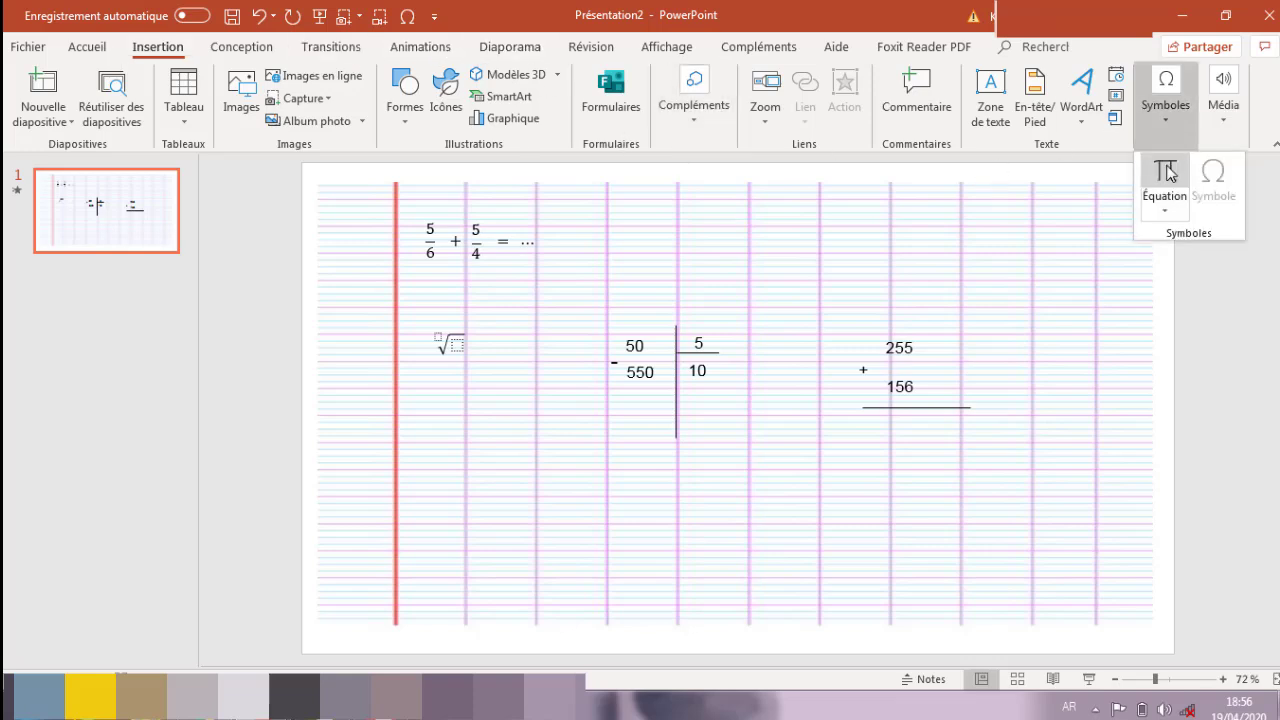
left_click(1166, 173)
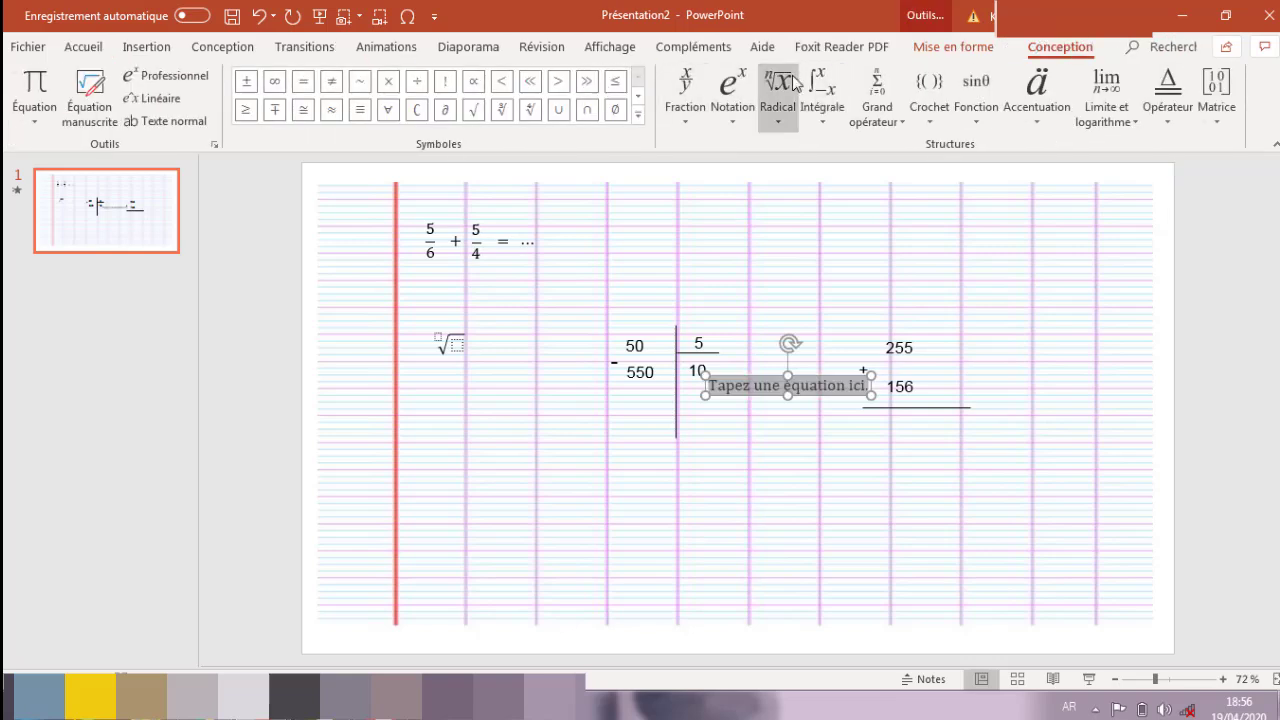
left_click(638, 99)
left_click(638, 99)
left_click(638, 99)
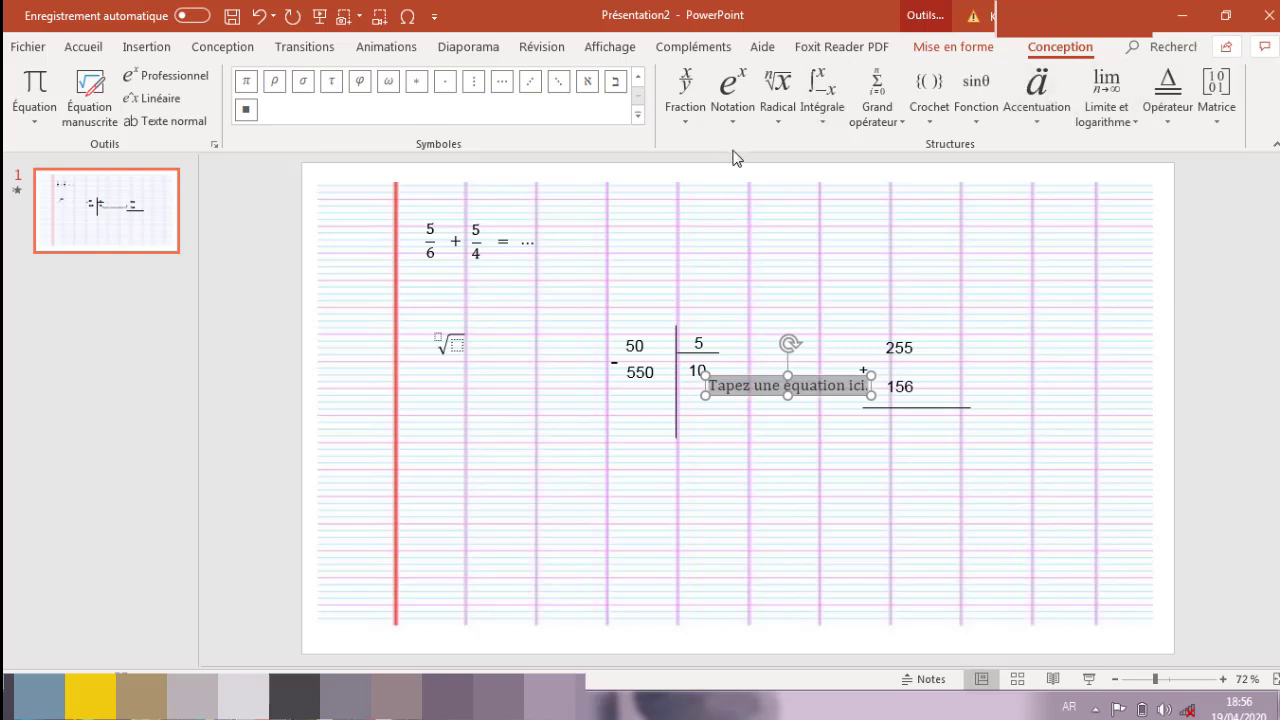
left_click(754, 508)
left_click(764, 380)
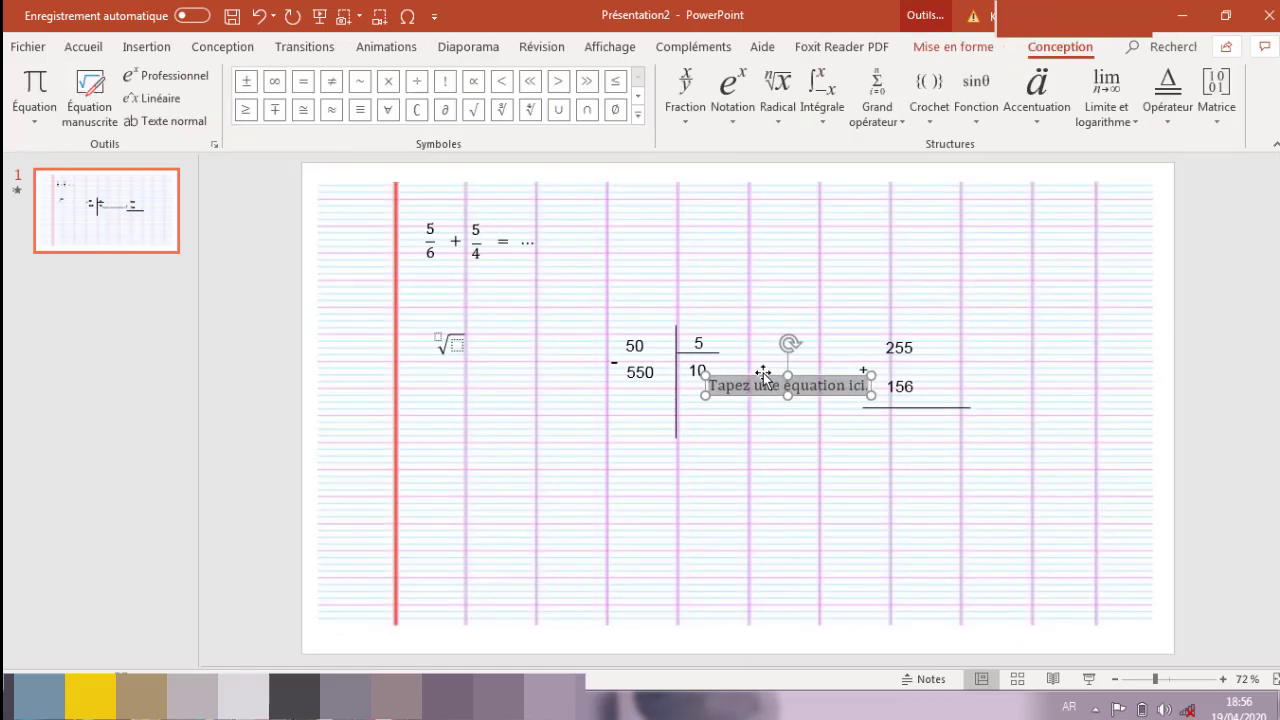
left_click_drag(762, 378, 721, 605)
key("Delete")
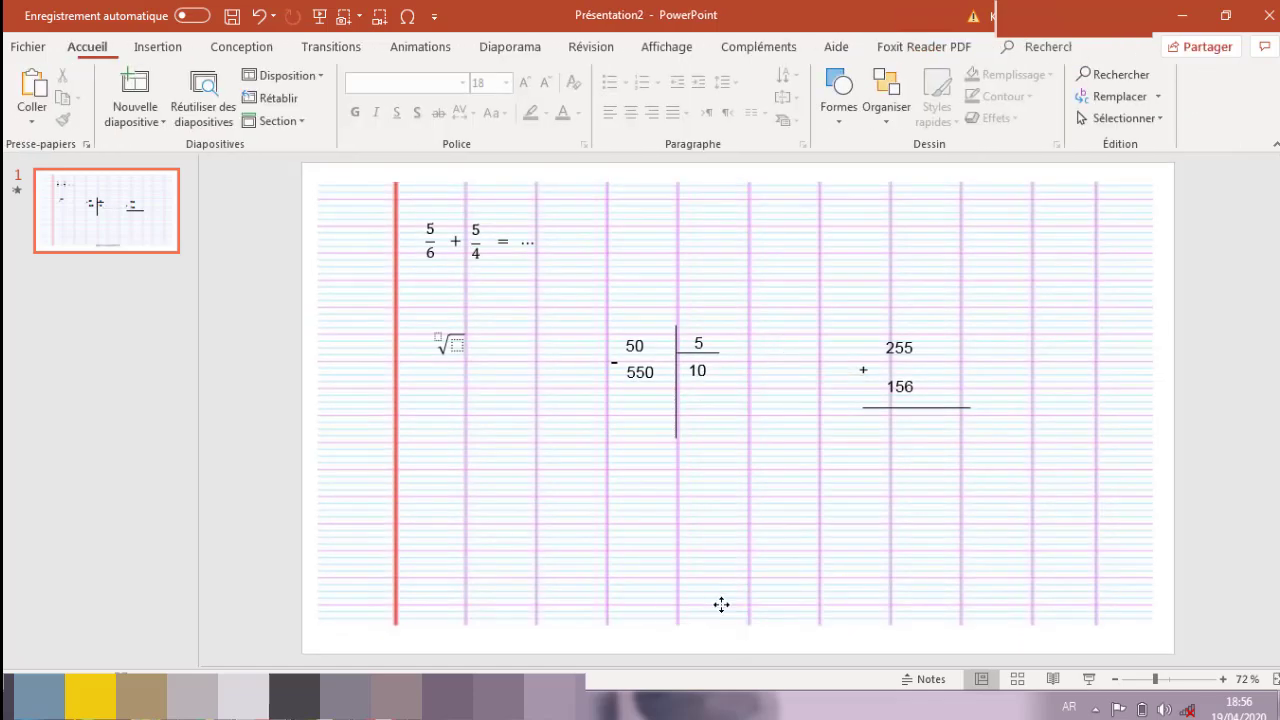
left_click(150, 50)
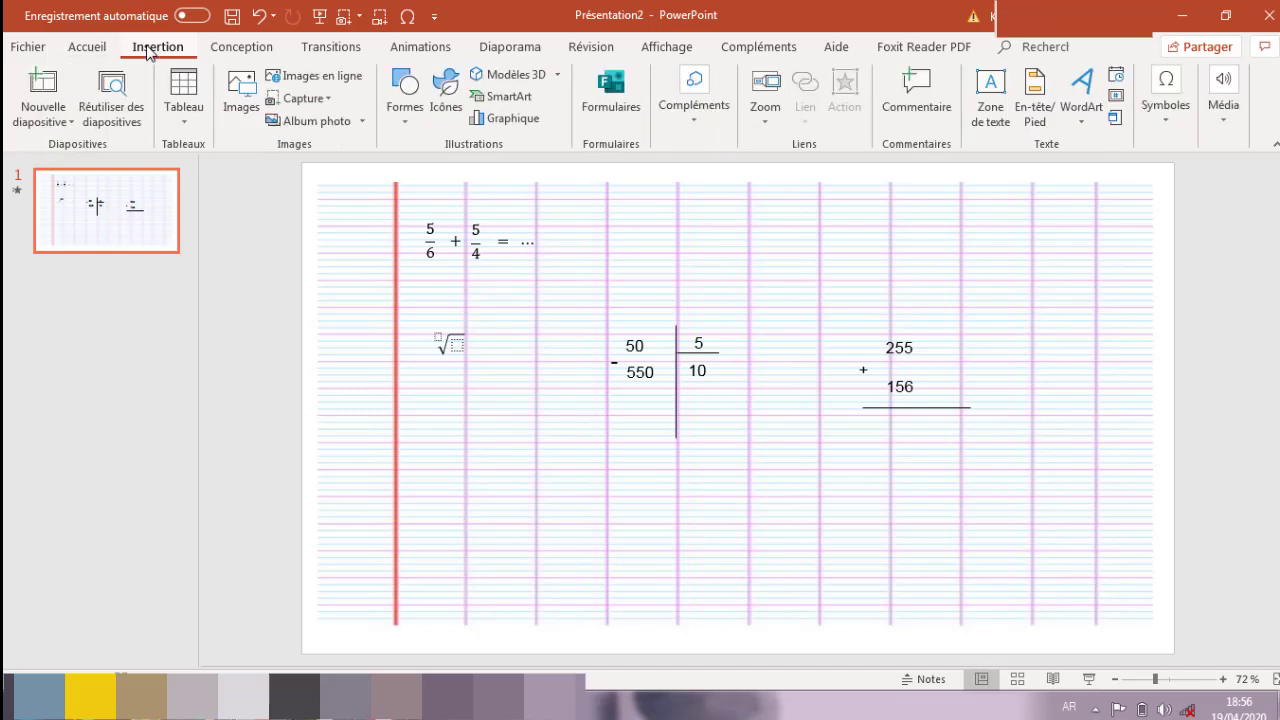
left_click(415, 125)
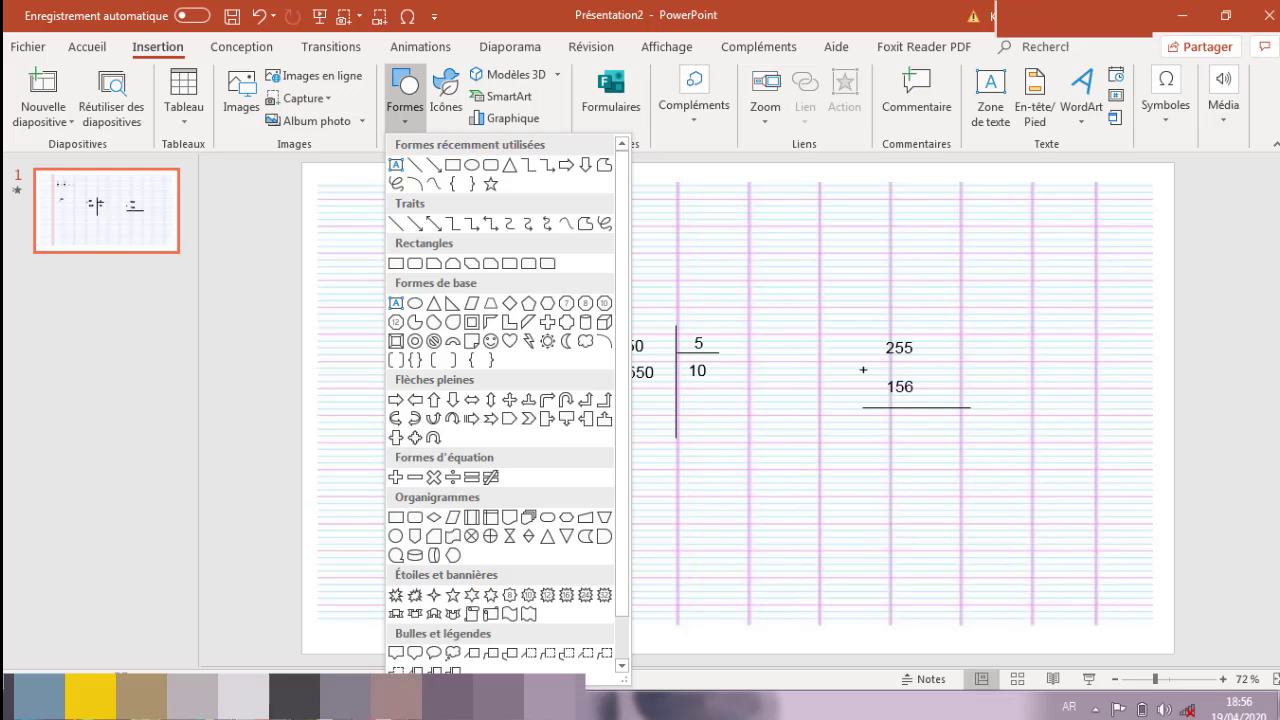
key("Escape")
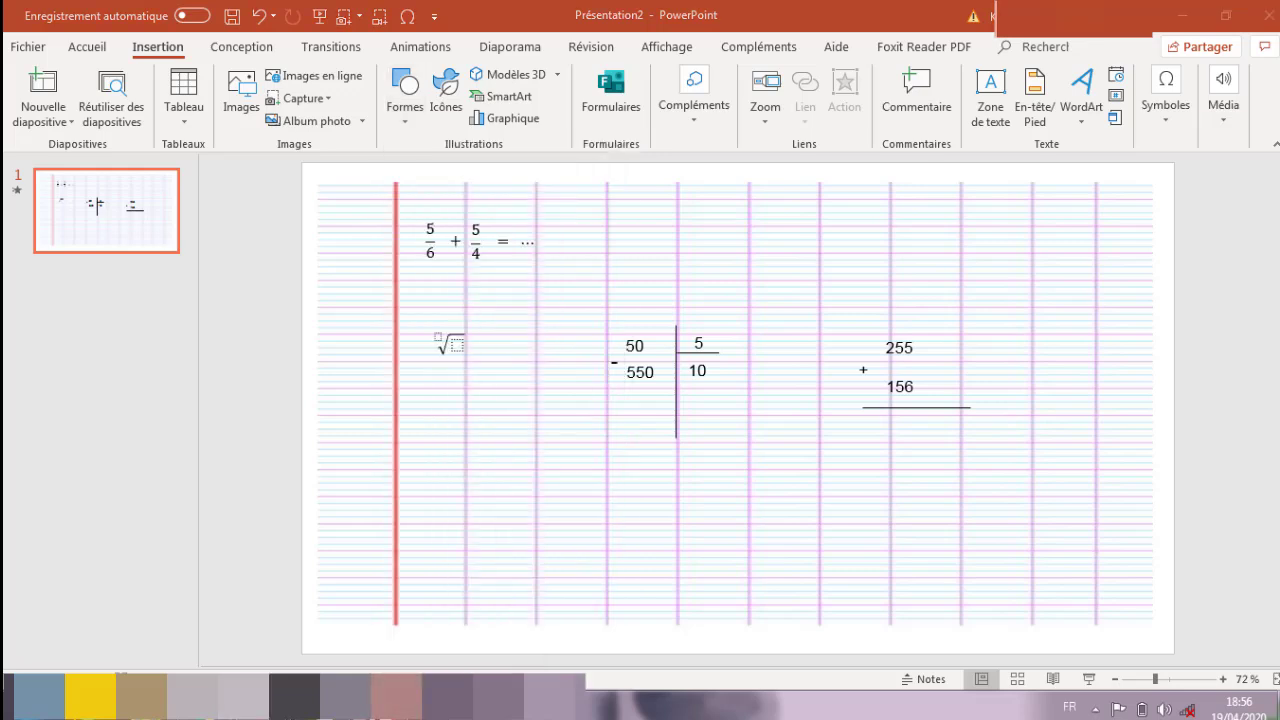